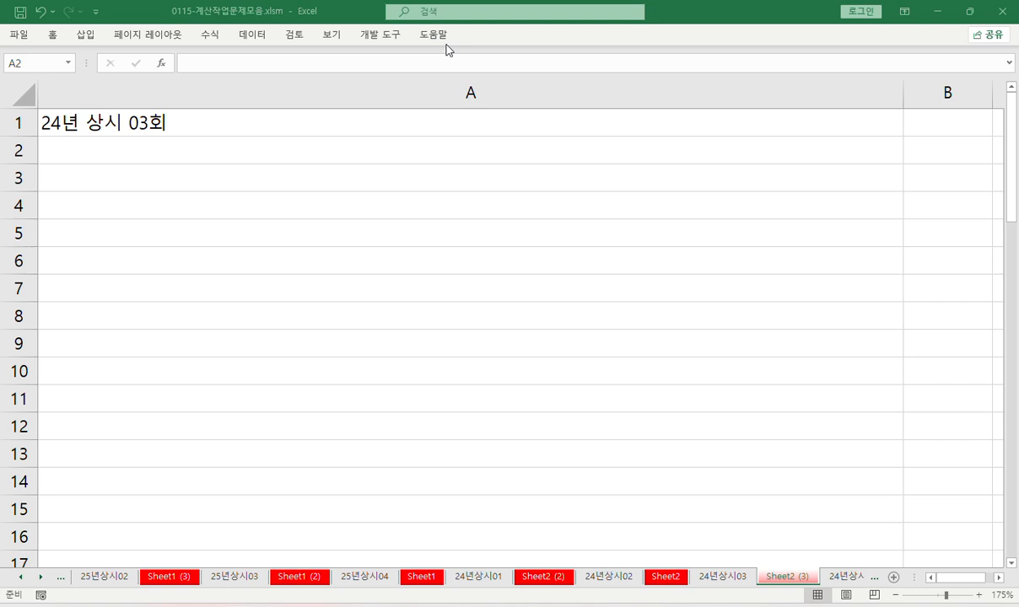
- Enter the problem number "2." in cell A2, under the 24년 상시 03회 heading
{"action": "left_click", "coordinate": [59, 145]}
{"action": "type", "text": "2."}
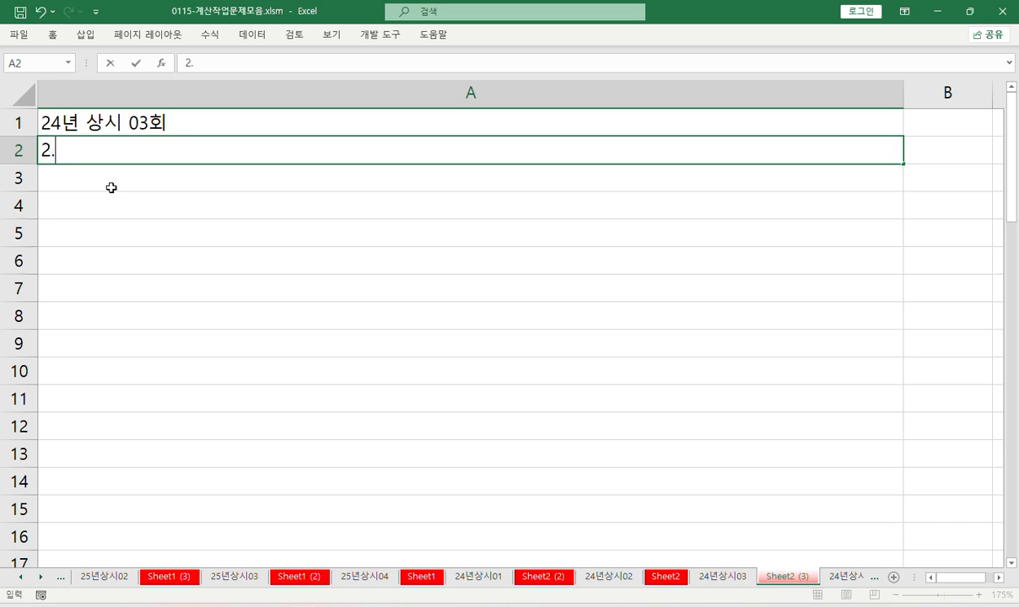
{"action": "key", "text": "Return"}
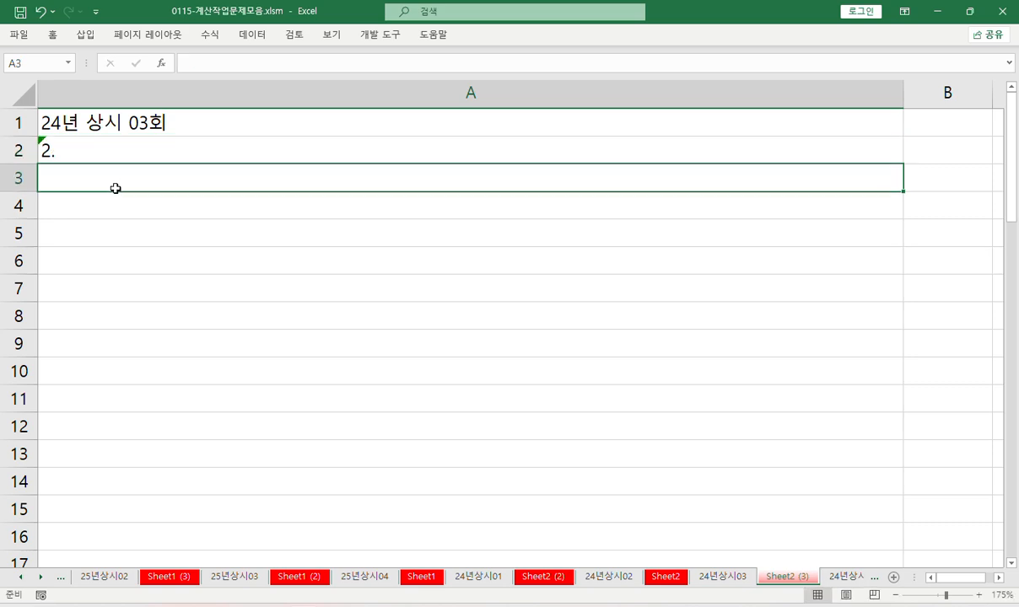
- Switch to the 24년상시03 worksheet to work on the [표2] 지점 판매현황 table
{"action": "left_click", "coordinate": [723, 578]}
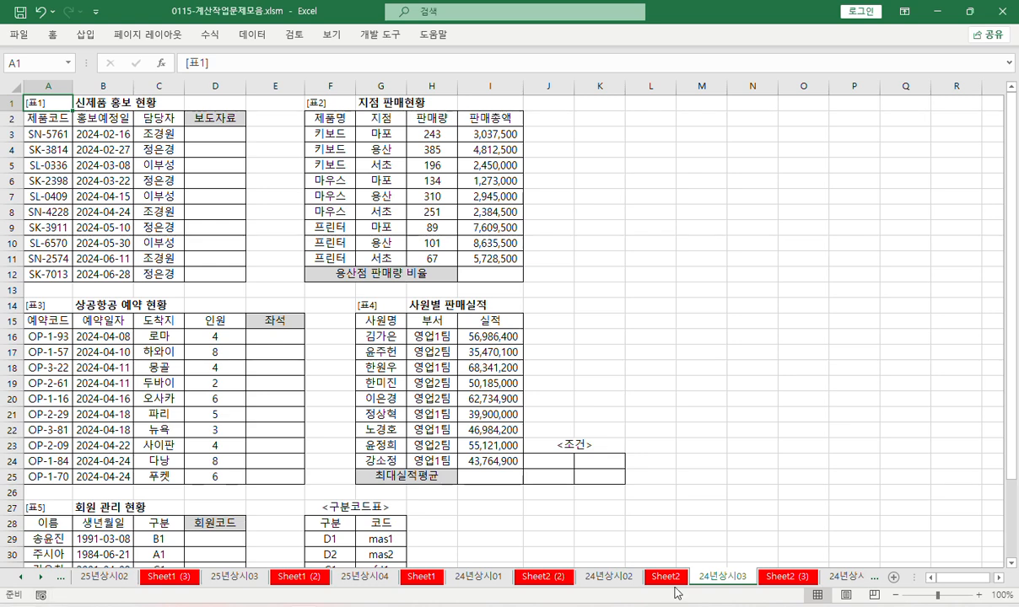
{"action": "left_click", "coordinate": [999, 578]}
{"action": "scroll", "coordinate": [879, 550], "scroll_direction": "left", "scroll_amount": 1}
{"action": "left_click", "coordinate": [998, 578]}
{"action": "left_click", "coordinate": [999, 580]}
- Examine the 지점 entries, especially the 용산 rows, and the 판매량 values in [표2]
{"action": "left_click_drag", "start_coordinate": [101, 118], "coordinate": [108, 244]}
{"action": "left_click", "coordinate": [107, 149]}
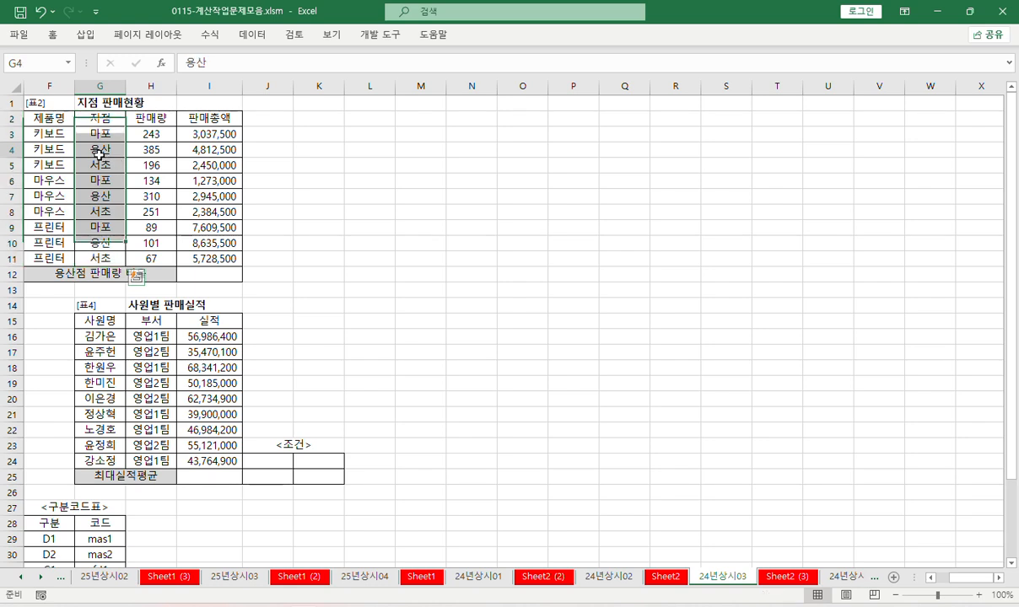
{"action": "left_click", "coordinate": [101, 197]}
{"action": "left_click", "coordinate": [101, 242]}
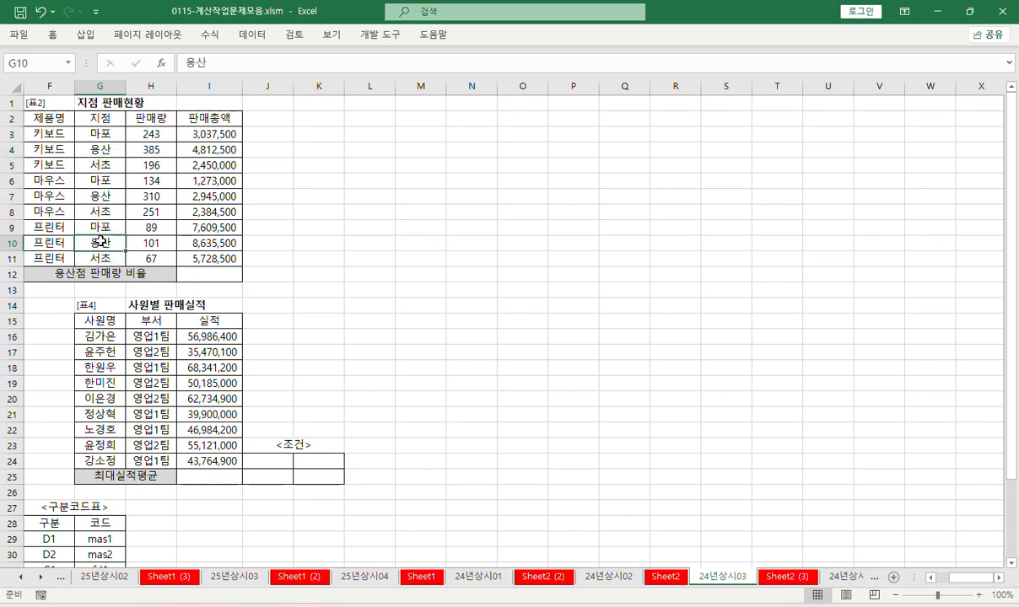
{"action": "left_click", "coordinate": [153, 120]}
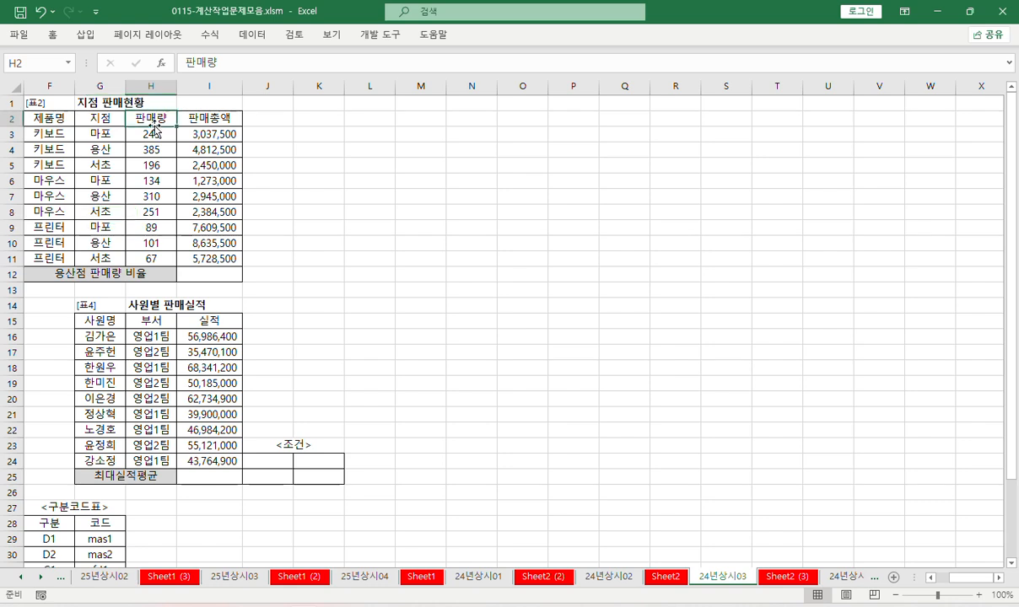
{"action": "left_click_drag", "start_coordinate": [153, 131], "coordinate": [145, 253]}
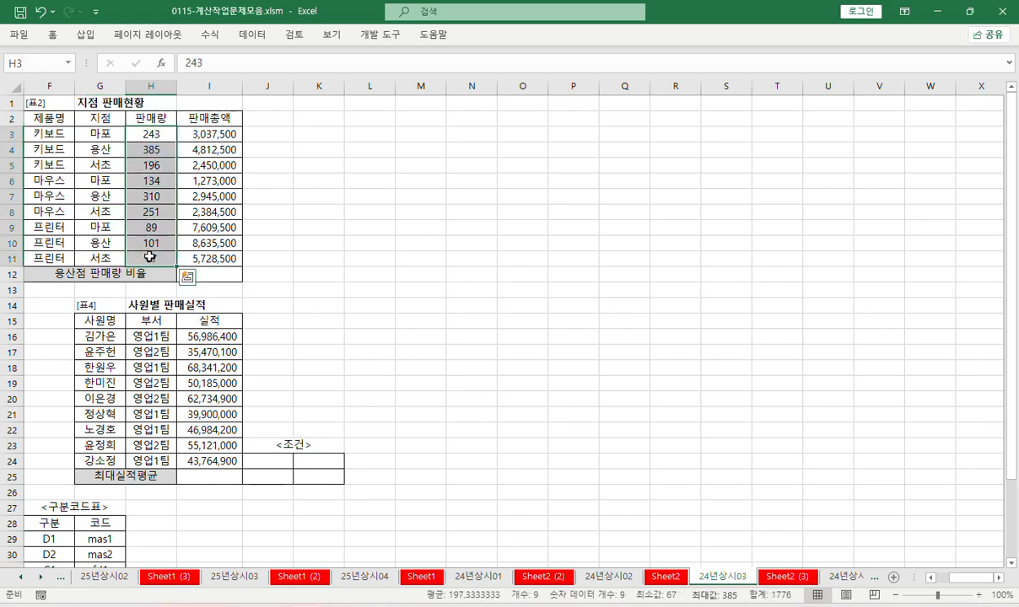
{"action": "left_click_drag", "start_coordinate": [107, 142], "coordinate": [99, 252]}
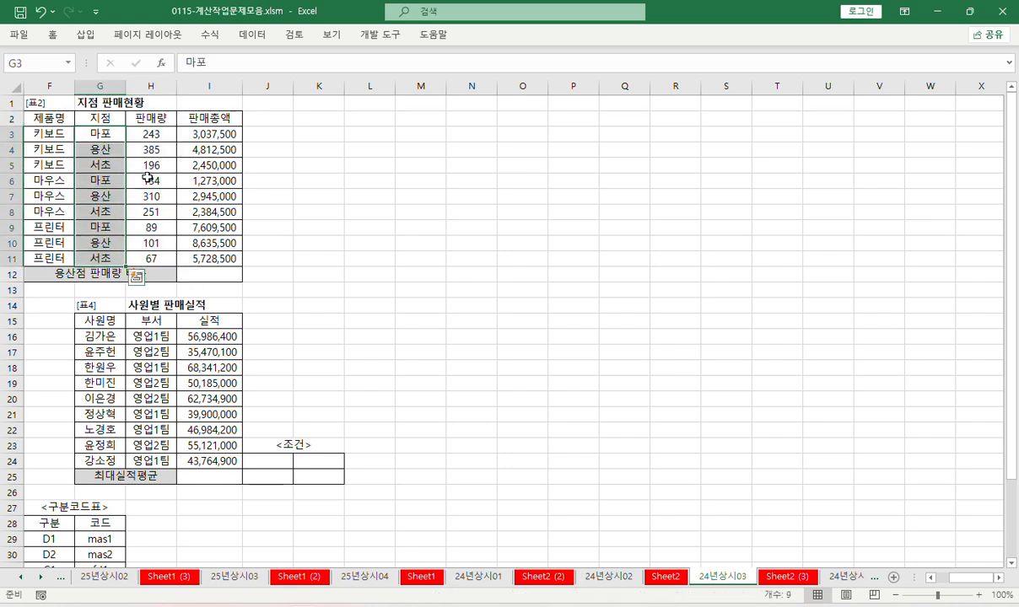
{"action": "left_click_drag", "start_coordinate": [151, 138], "coordinate": [151, 258]}
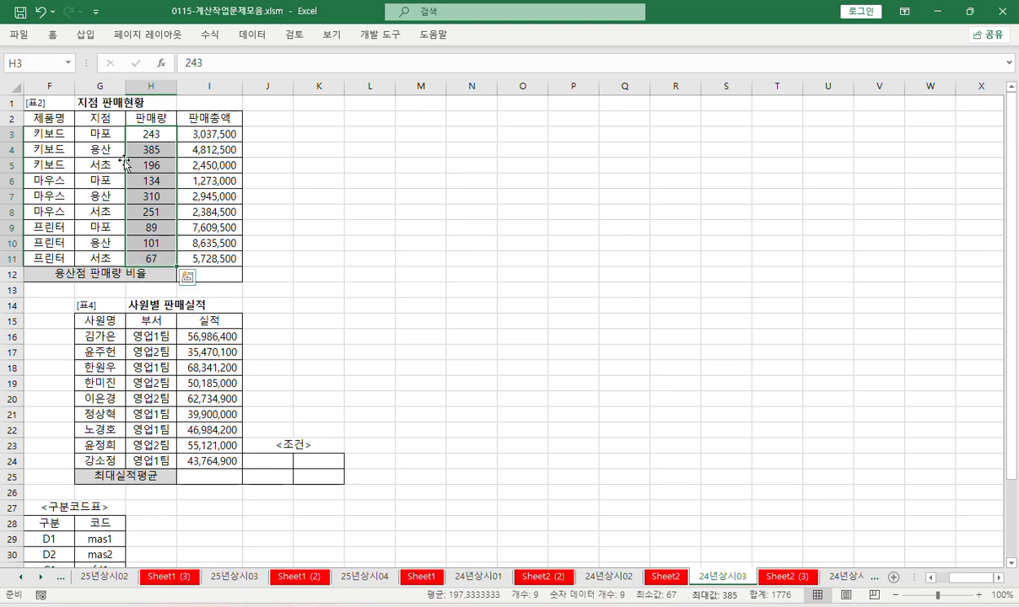
- Fill the 지점 cells G3:G11 with yellow and color the 판매량 values in H3:H11 red
{"action": "left_click", "coordinate": [98, 136]}
{"action": "left_click_drag", "start_coordinate": [99, 136], "coordinate": [165, 136]}
{"action": "right_click", "coordinate": [107, 180]}
{"action": "left_click", "coordinate": [162, 159]}
{"action": "right_click", "coordinate": [161, 135]}
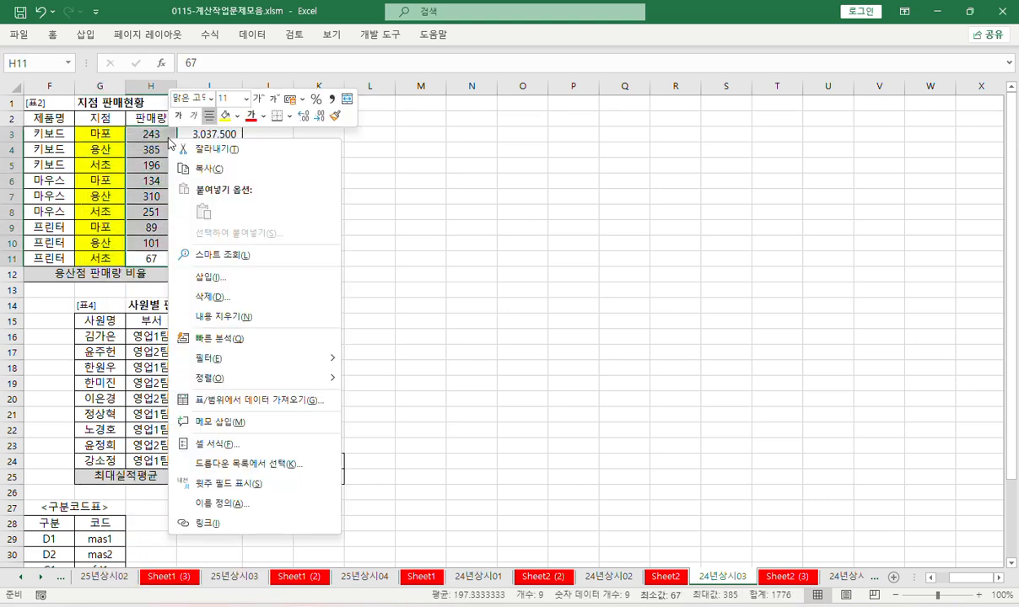
{"action": "left_click", "coordinate": [250, 115]}
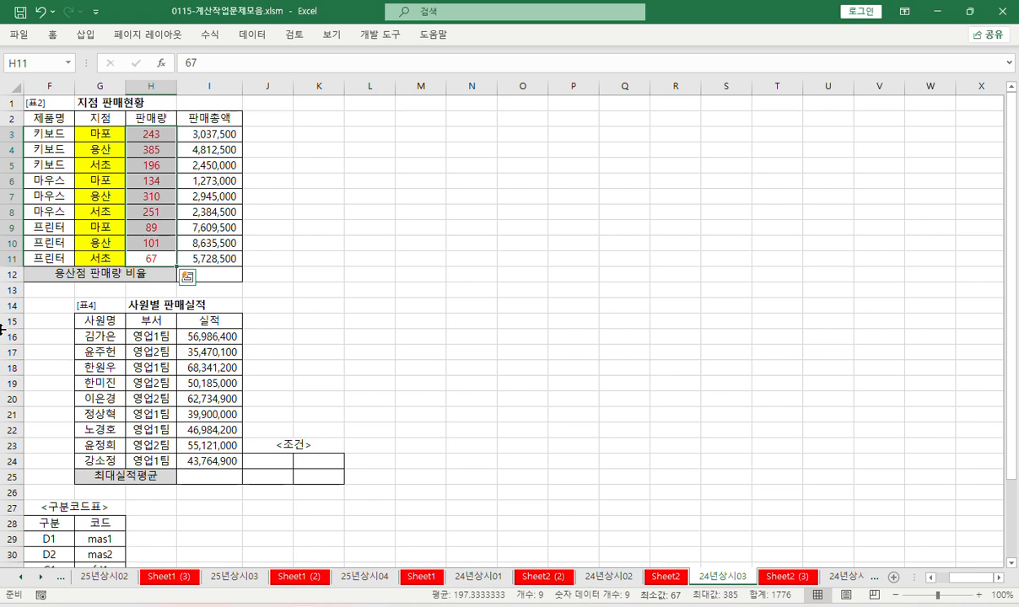
- Review the yellow 지점 range G3:G11, the 용산 cell G4 and the red 판매량 range H3:H11
{"action": "left_click", "coordinate": [219, 277]}
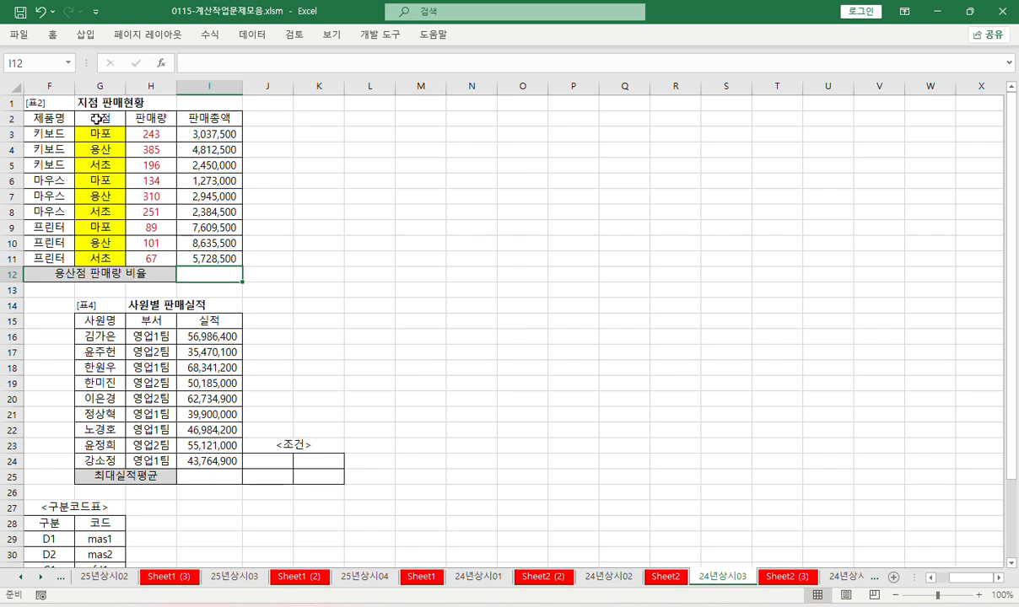
{"action": "left_click_drag", "start_coordinate": [92, 133], "coordinate": [98, 252]}
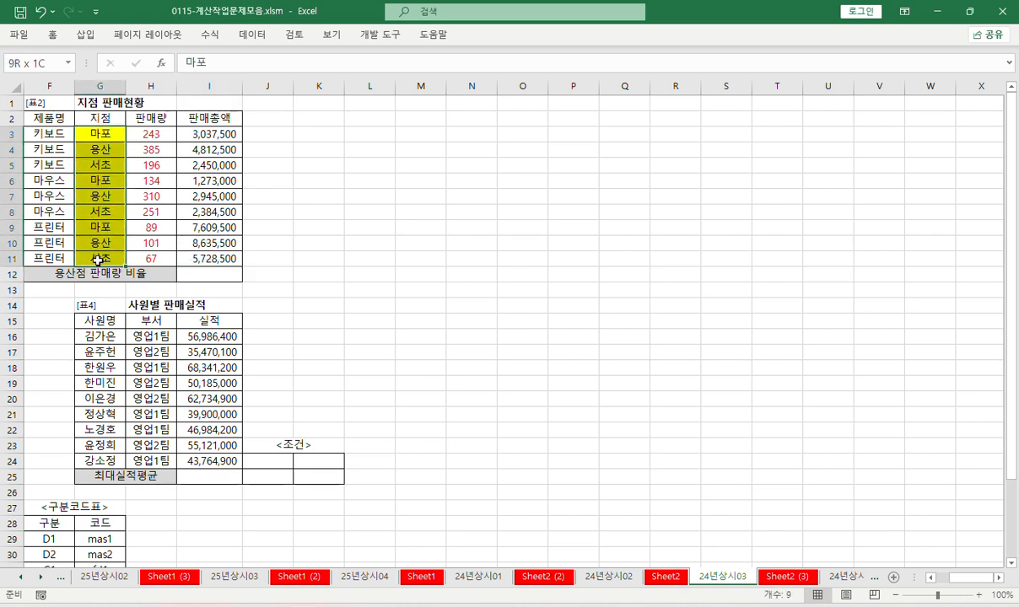
{"action": "left_click", "coordinate": [101, 149]}
{"action": "left_click", "coordinate": [155, 136]}
{"action": "left_click_drag", "start_coordinate": [155, 136], "coordinate": [151, 255]}
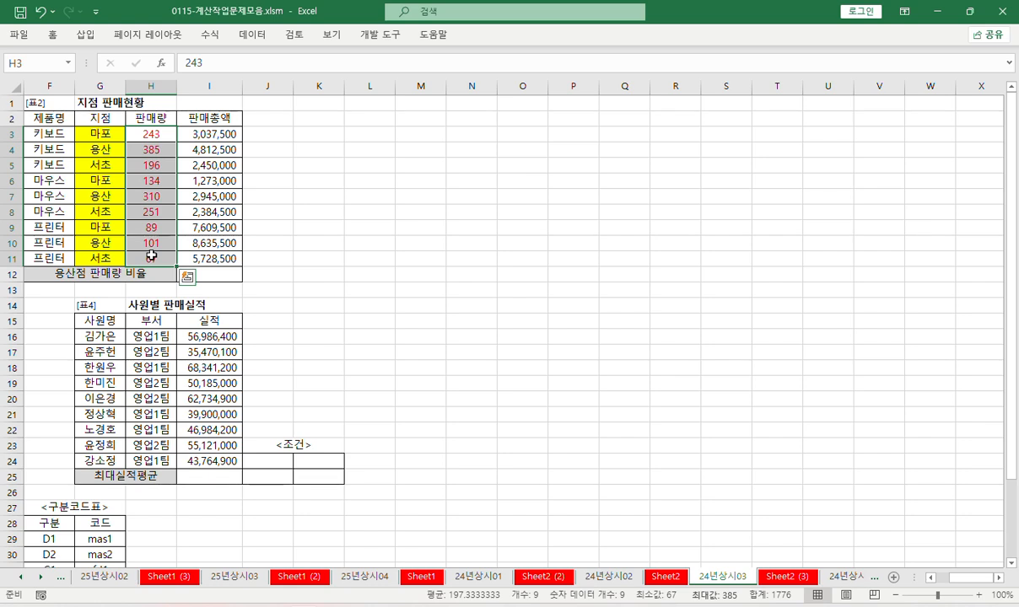
{"action": "left_click_drag", "start_coordinate": [151, 135], "coordinate": [154, 255]}
- Start a SUMIF formula in I12 for the 용산점 판매량 비율 and open its function arguments
{"action": "left_click", "coordinate": [213, 273]}
{"action": "left_click", "coordinate": [208, 64]}
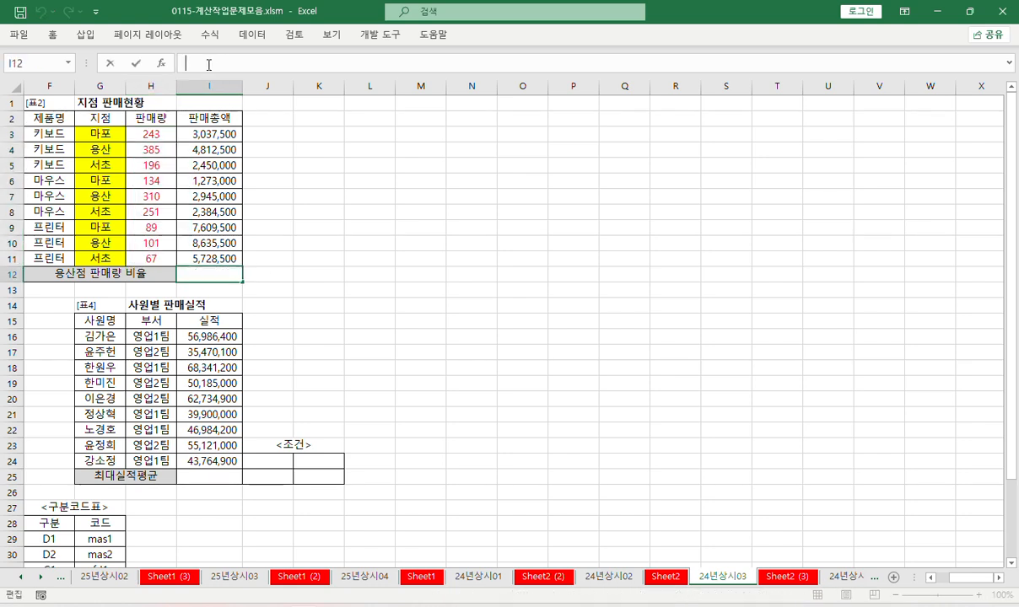
{"action": "type", "text": "="}
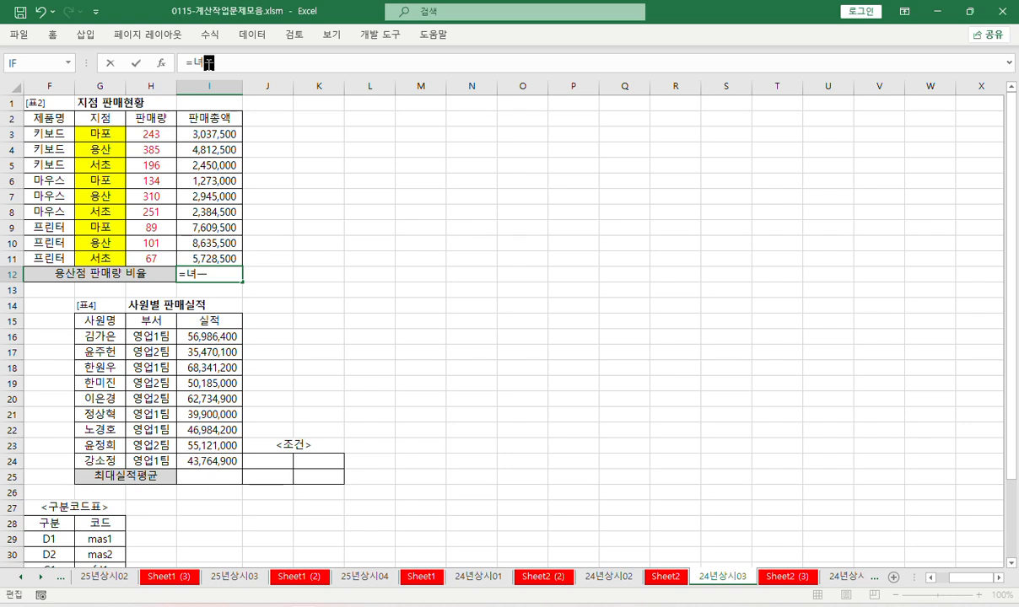
{"action": "type", "text": "sumi"}
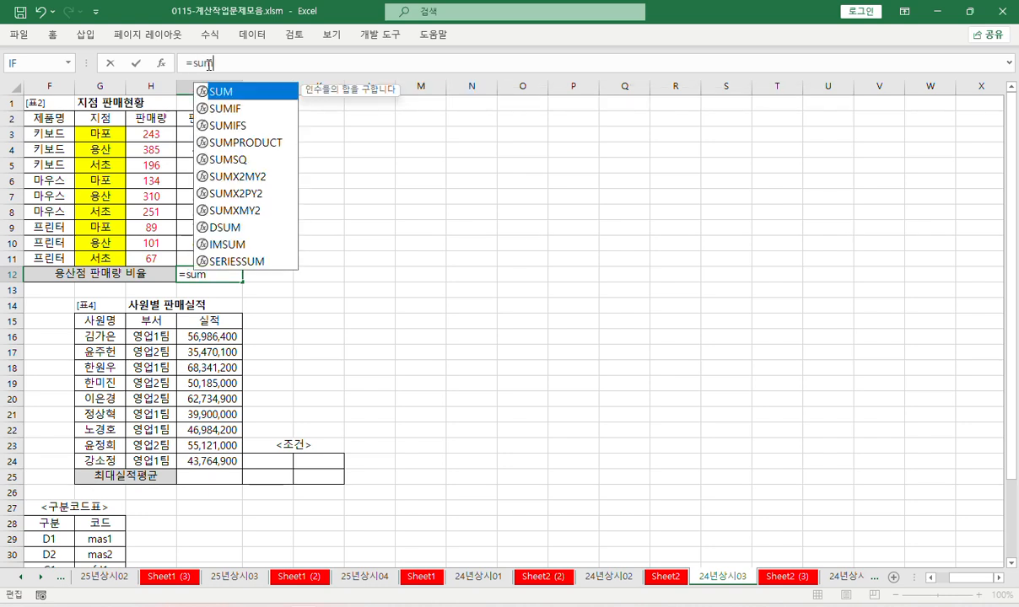
{"action": "key", "text": "Tab"}
{"action": "key", "text": "shift+F3"}
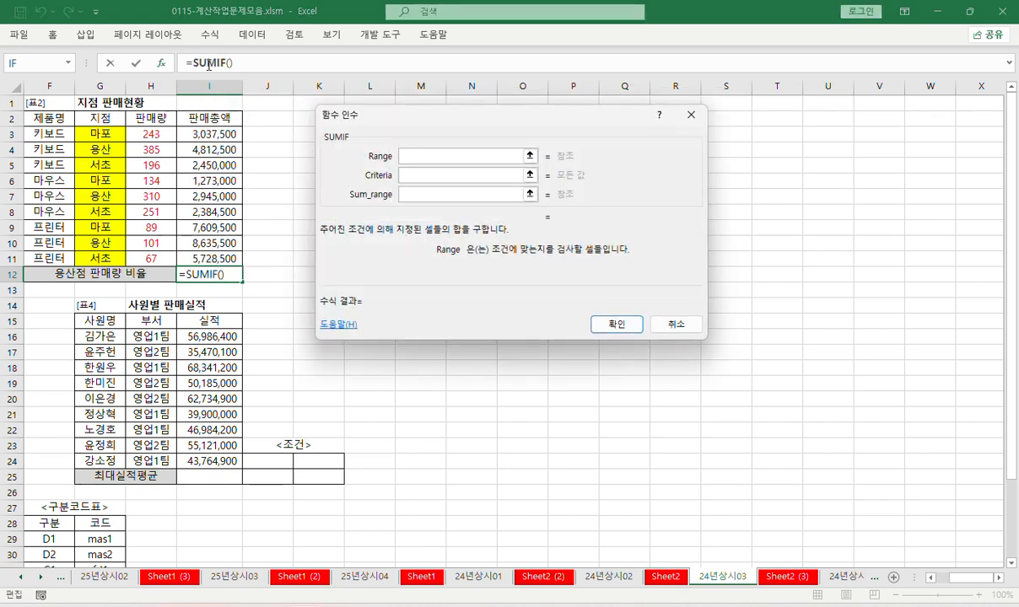
- Set the SUMIF arguments to range G3:G11, criteria "용산" and sum range H3:H11
{"action": "left_click_drag", "start_coordinate": [406, 132], "coordinate": [343, 98]}
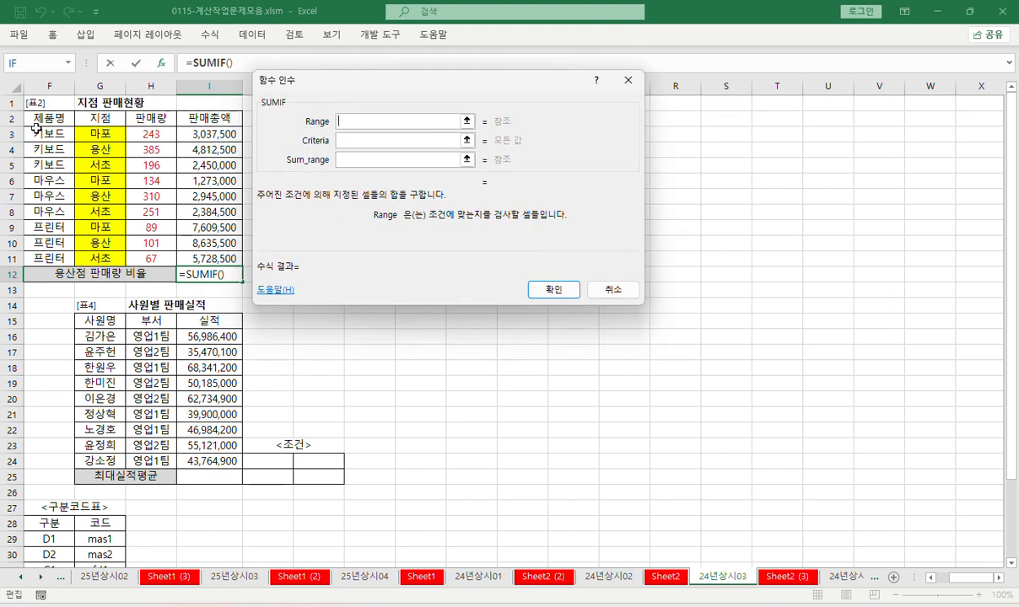
{"action": "left_click_drag", "start_coordinate": [97, 130], "coordinate": [96, 259]}
{"action": "left_click", "coordinate": [399, 140]}
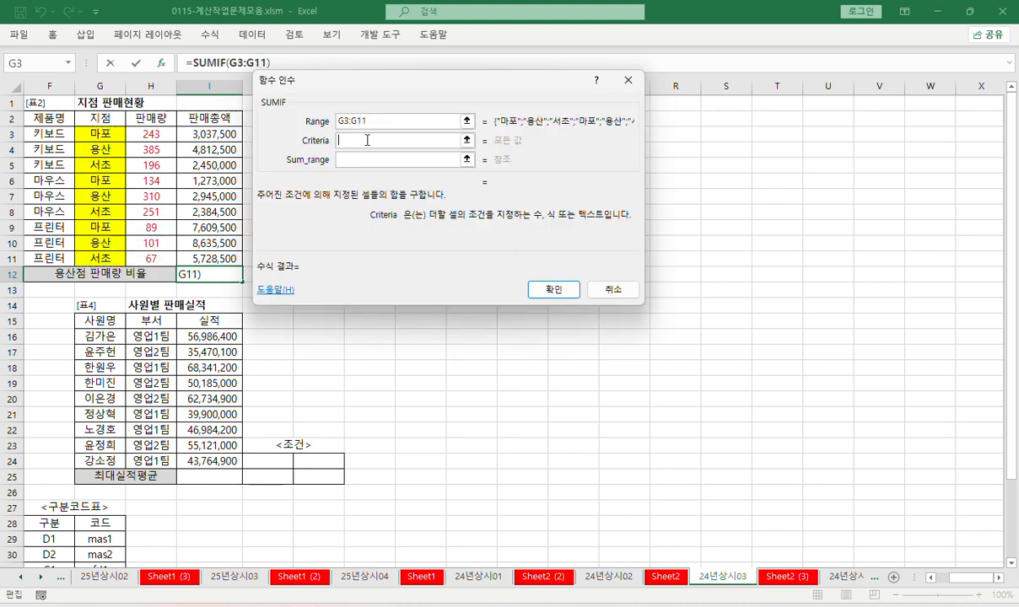
{"action": "left_click", "coordinate": [102, 148]}
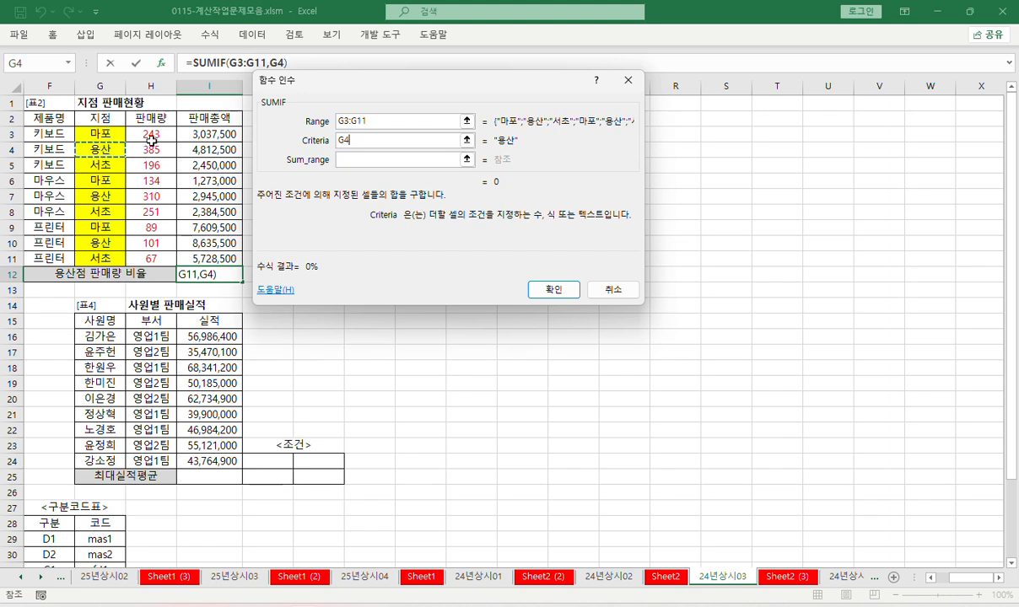
{"action": "key", "text": "BackSpace"}
{"action": "key", "text": "BackSpace"}
{"action": "type", "text": "\"용산\""}
{"action": "key", "text": "Tab"}
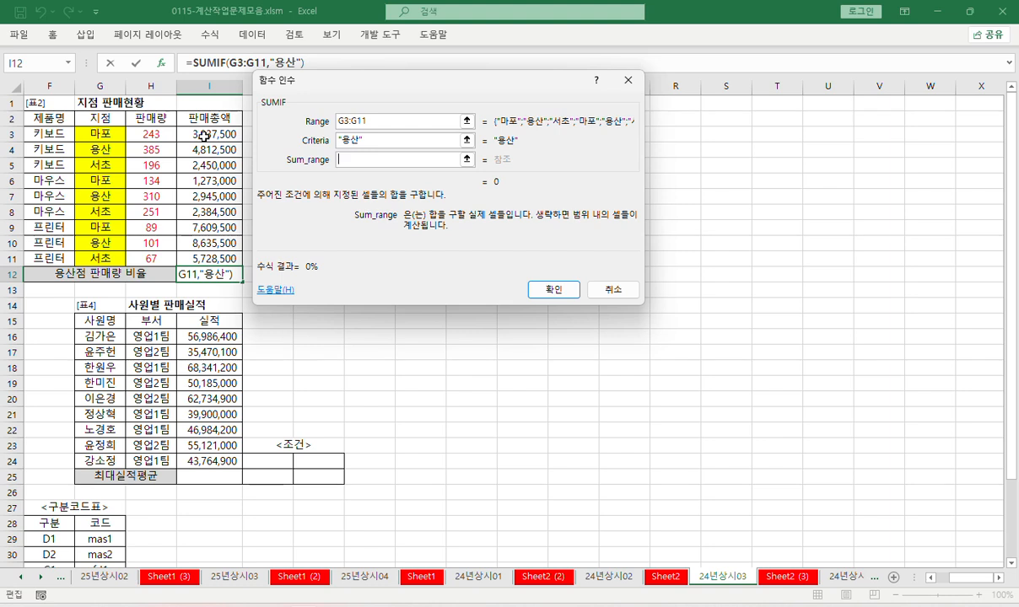
{"action": "left_click_drag", "start_coordinate": [142, 134], "coordinate": [150, 257]}
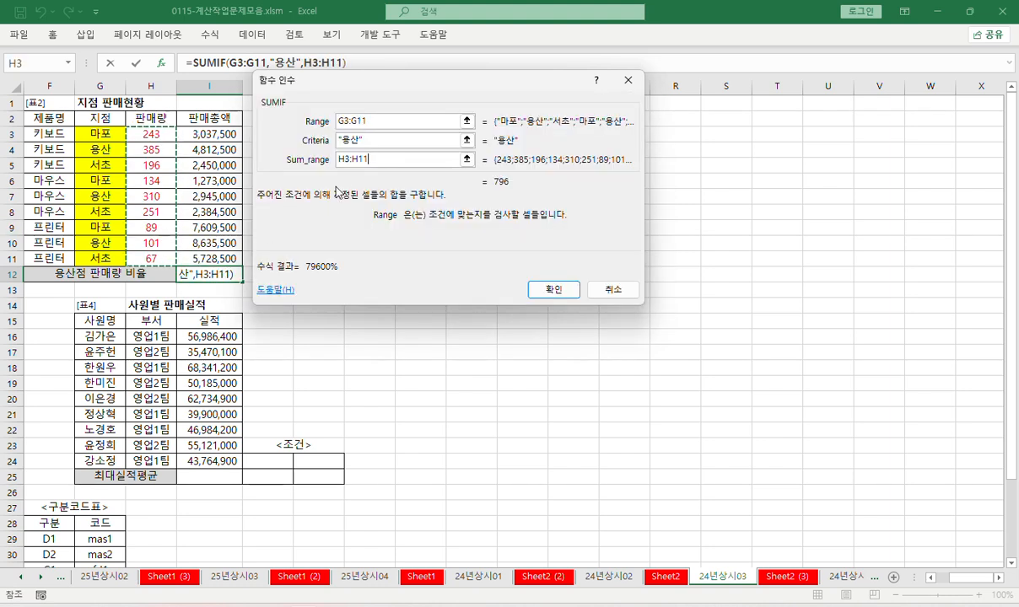
- Replace the SUMIF criteria with a reference to cell G4 and accept the function
{"action": "left_click", "coordinate": [365, 143]}
{"action": "left_click_drag", "start_coordinate": [366, 143], "coordinate": [320, 140]}
{"action": "left_click", "coordinate": [101, 150]}
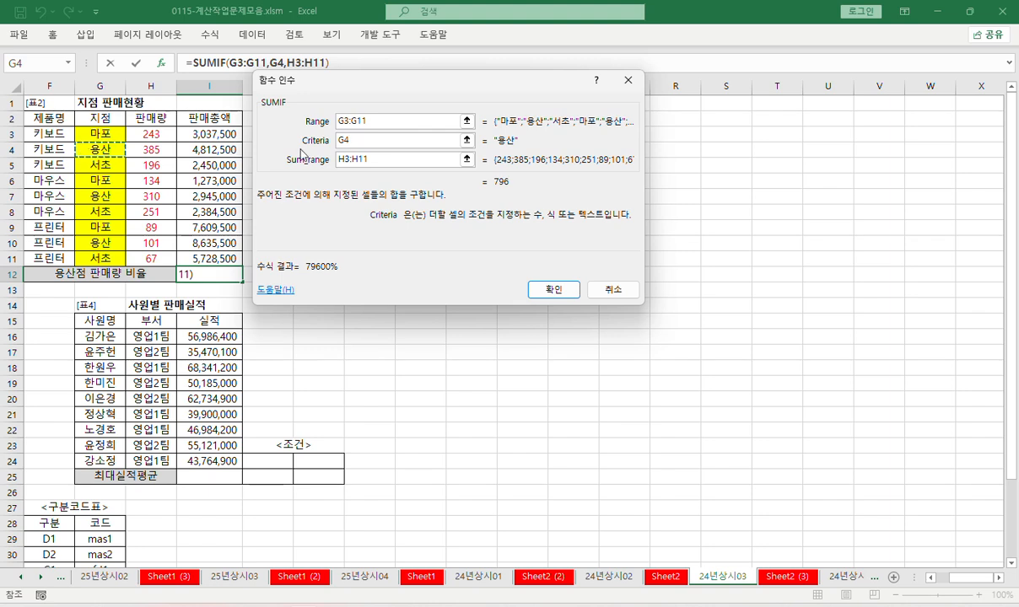
{"action": "left_click_drag", "start_coordinate": [377, 123], "coordinate": [341, 159]}
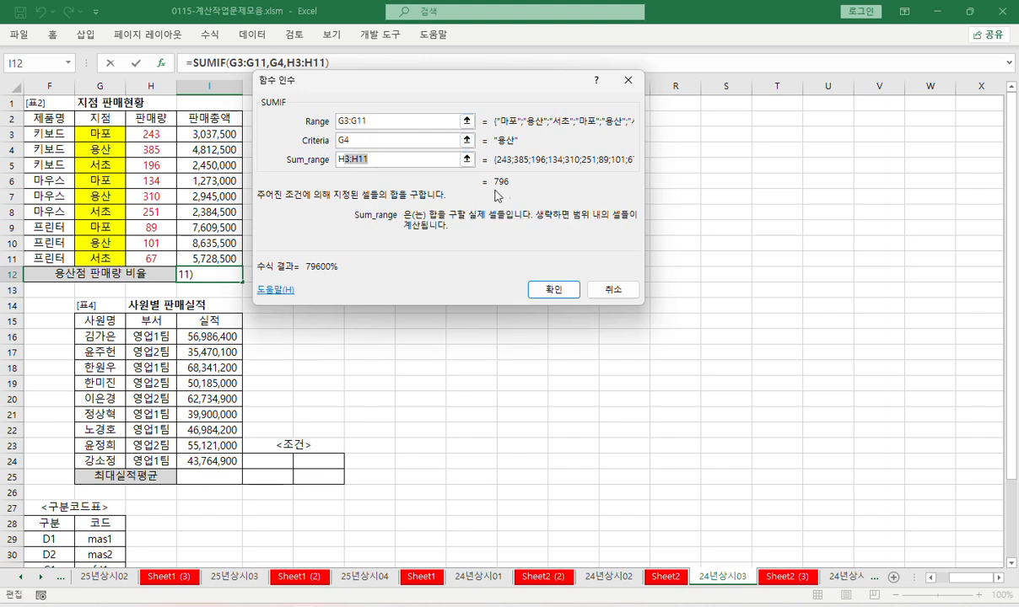
{"action": "left_click", "coordinate": [540, 288]}
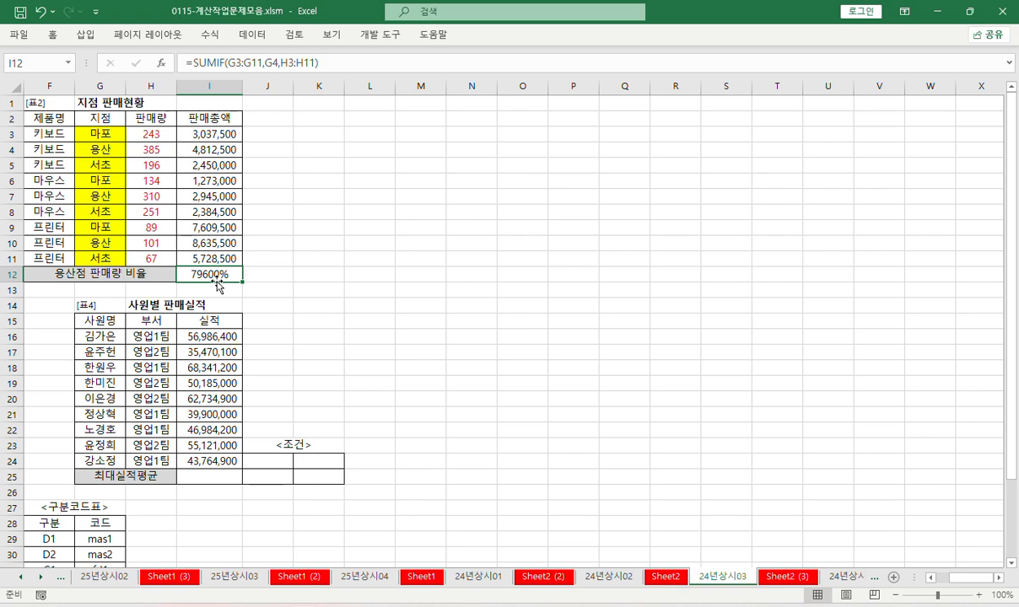
- Extend the I12 formula by dividing the SUMIF by SUM(H3:H11)
{"action": "left_click", "coordinate": [353, 60]}
{"action": "type", "text": "/녀"}
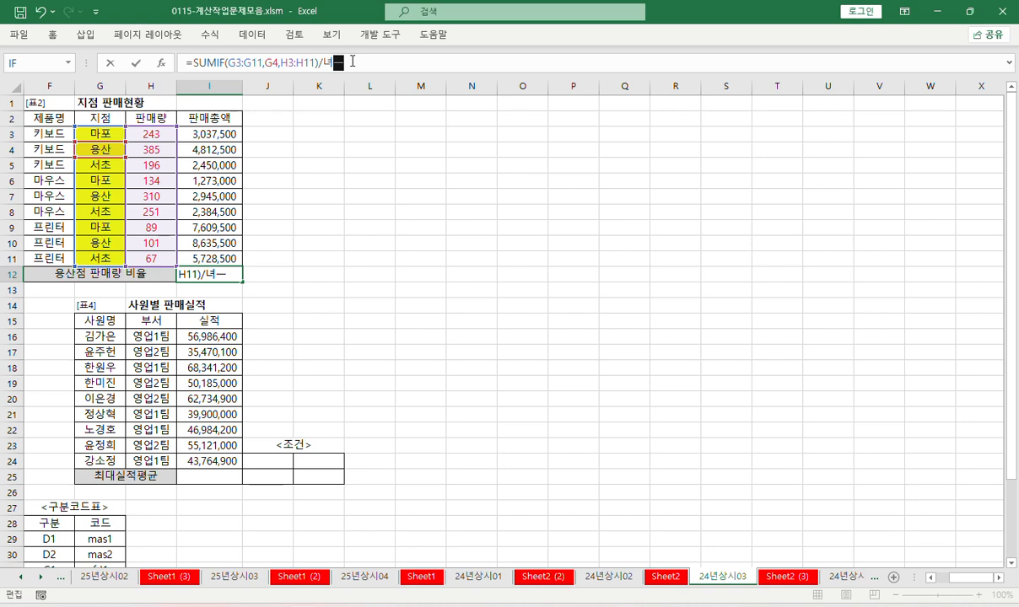
{"action": "key", "text": "BackSpace"}
{"action": "type", "text": "sum"}
{"action": "key", "text": "Tab"}
{"action": "left_click_drag", "start_coordinate": [151, 134], "coordinate": [151, 258]}
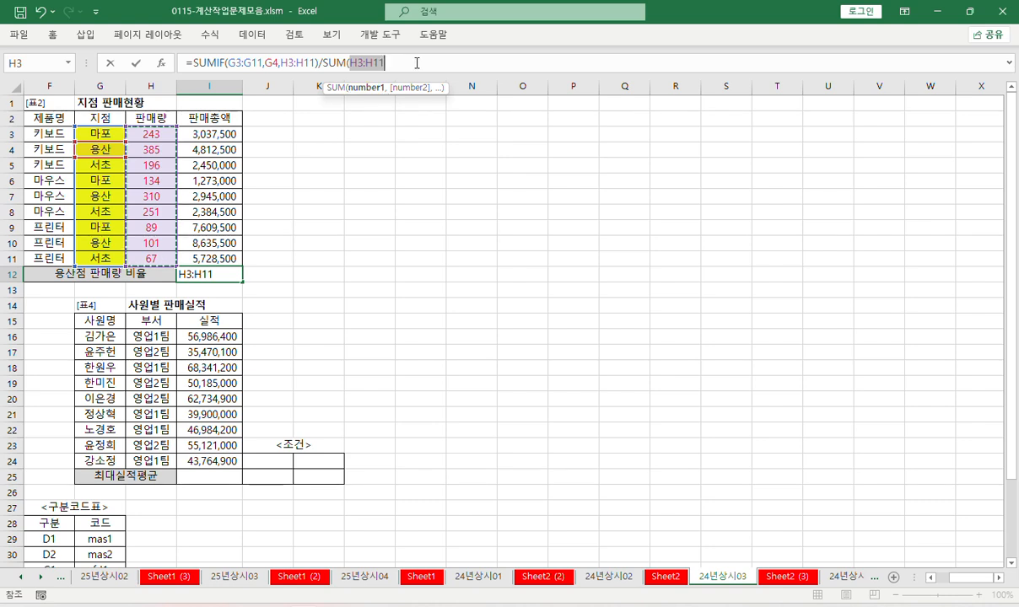
{"action": "type", "text": ")"}
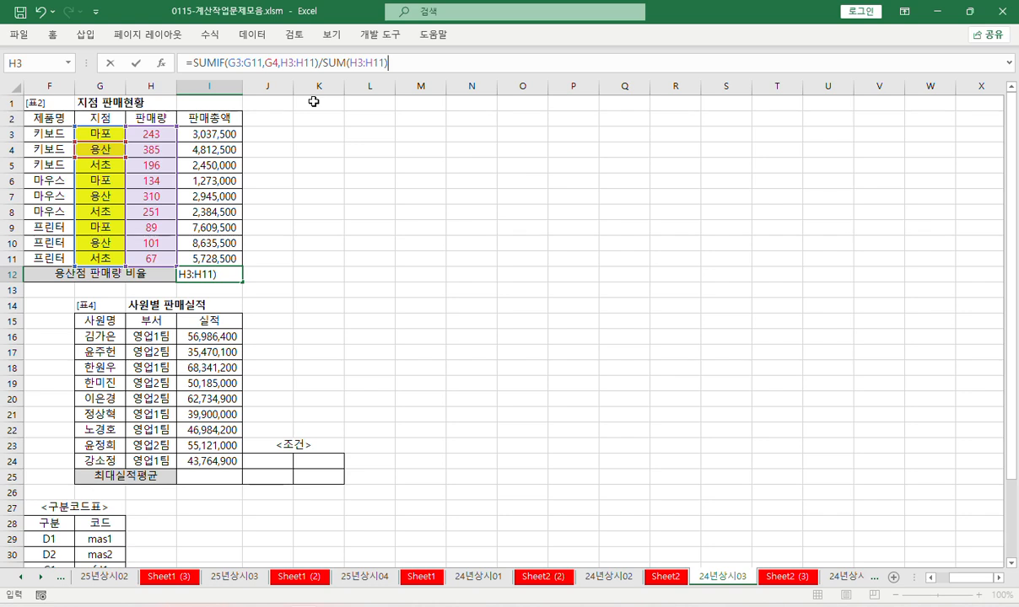
{"action": "key", "text": "ctrl+Return"}
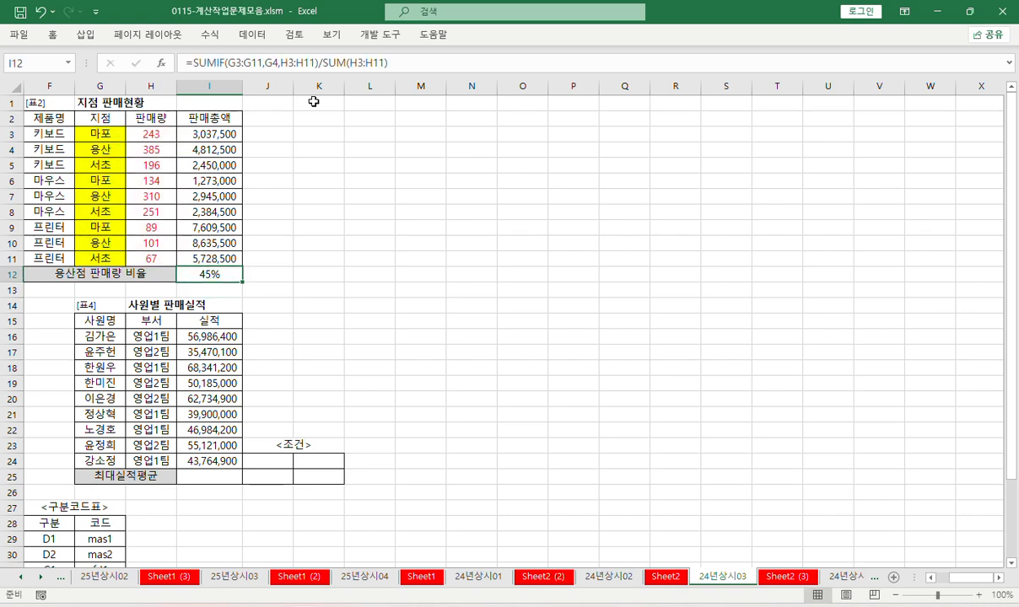
- Copy the formula text from I12 into cell A3 of the Sheet2 (3) worksheet
{"action": "left_click_drag", "start_coordinate": [390, 62], "coordinate": [108, 62]}
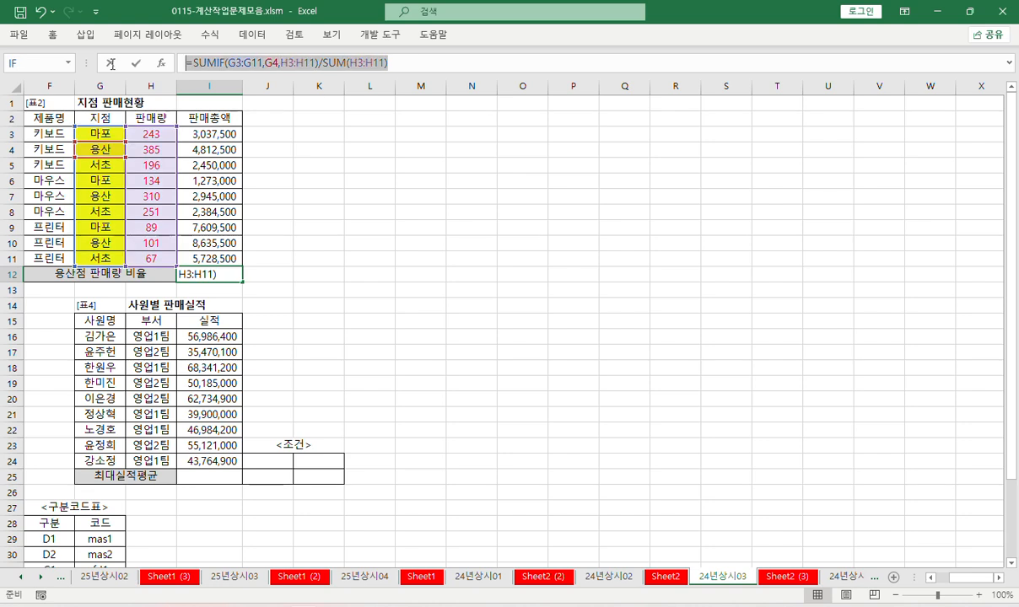
{"action": "key", "text": "Return"}
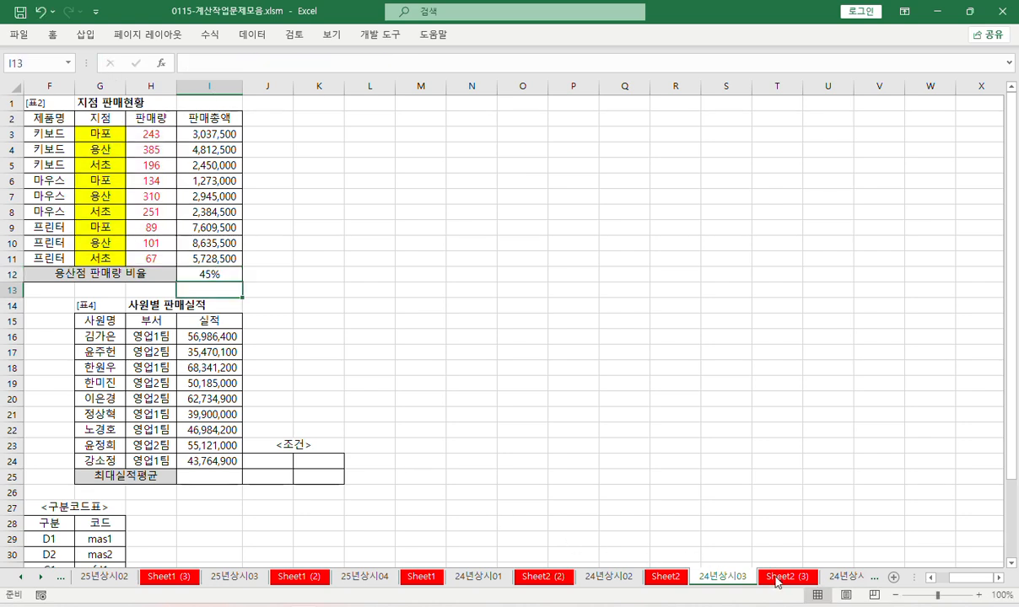
{"action": "left_click", "coordinate": [40, 577]}
{"action": "left_click", "coordinate": [39, 577]}
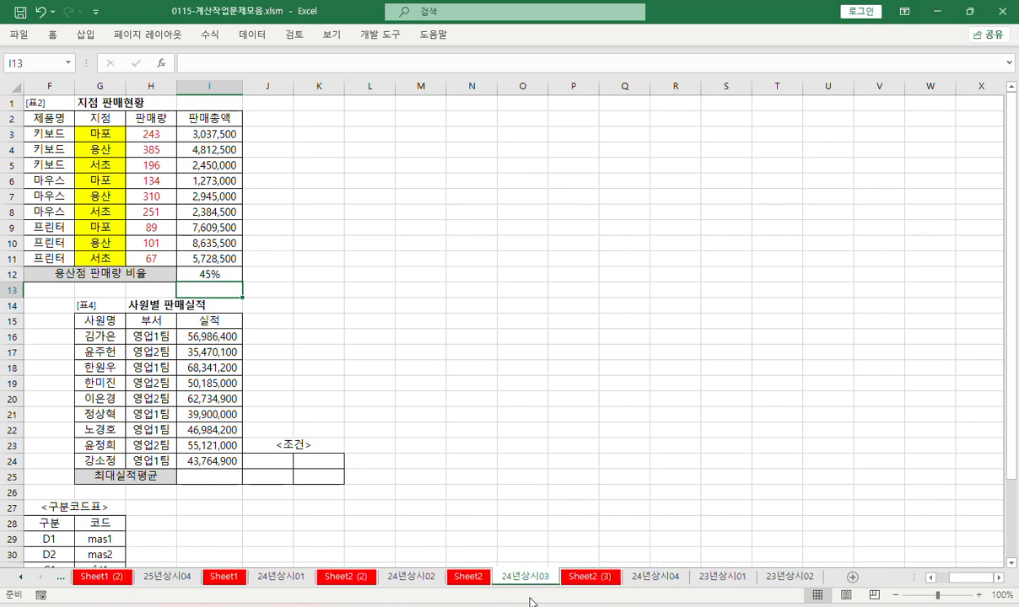
{"action": "left_click", "coordinate": [590, 578]}
{"action": "key", "text": "ctrl+v"}
- Paste the full ratio formula into A4 as well and shorten the A3 text to =SUMIF(G3:G11,G4,H3:H11)
{"action": "left_click", "coordinate": [137, 203]}
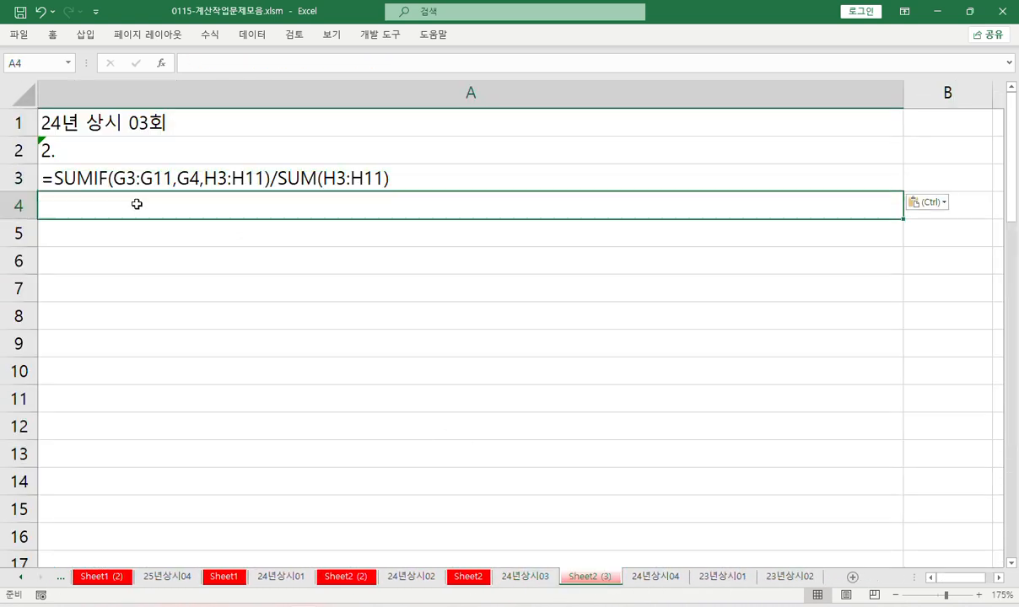
{"action": "key", "text": "ctrl+v"}
{"action": "double_click", "coordinate": [270, 177]}
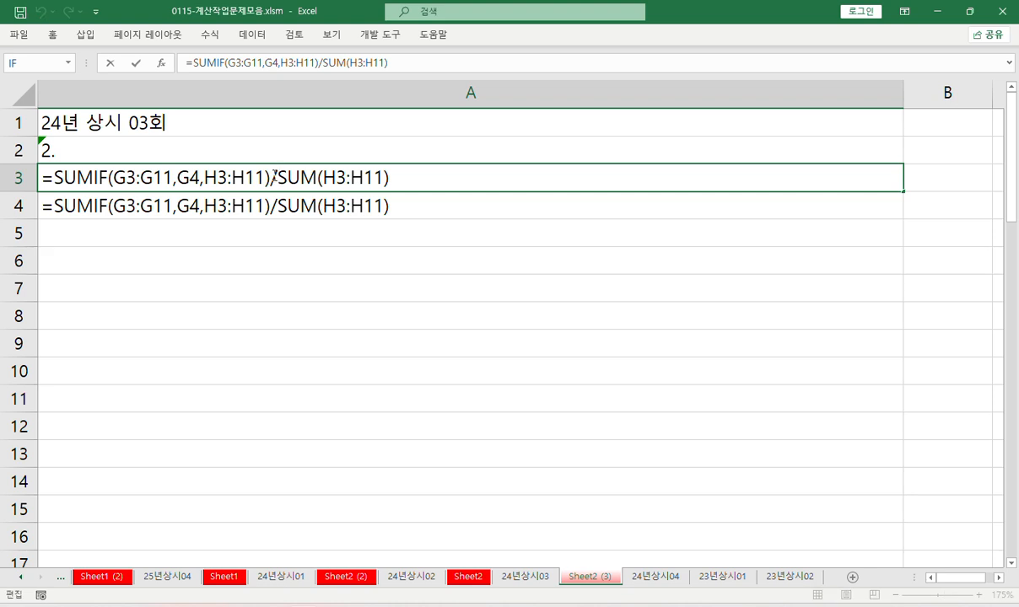
{"action": "left_click_drag", "start_coordinate": [278, 177], "coordinate": [550, 186]}
{"action": "key", "text": "Delete"}
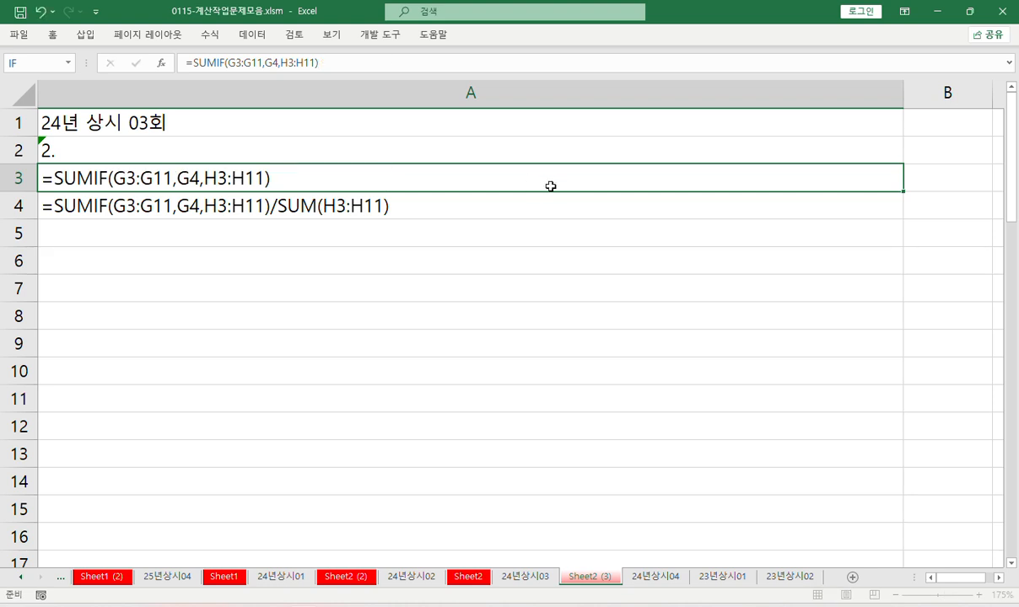
{"action": "key", "text": "Return"}
- Add the problem label "3." in cell A6 of the notes sheet, leaving A5 blank
{"action": "key", "text": "Return"}
{"action": "key", "text": "Return"}
{"action": "key", "text": "F2"}
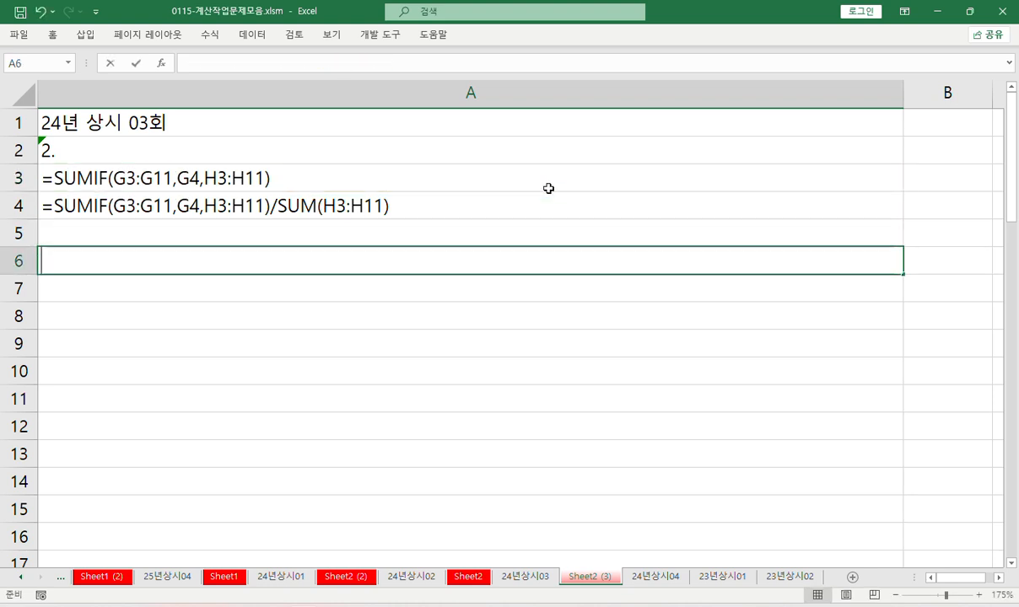
{"action": "type", "text": "3.."}
{"action": "key", "text": "BackSpace"}
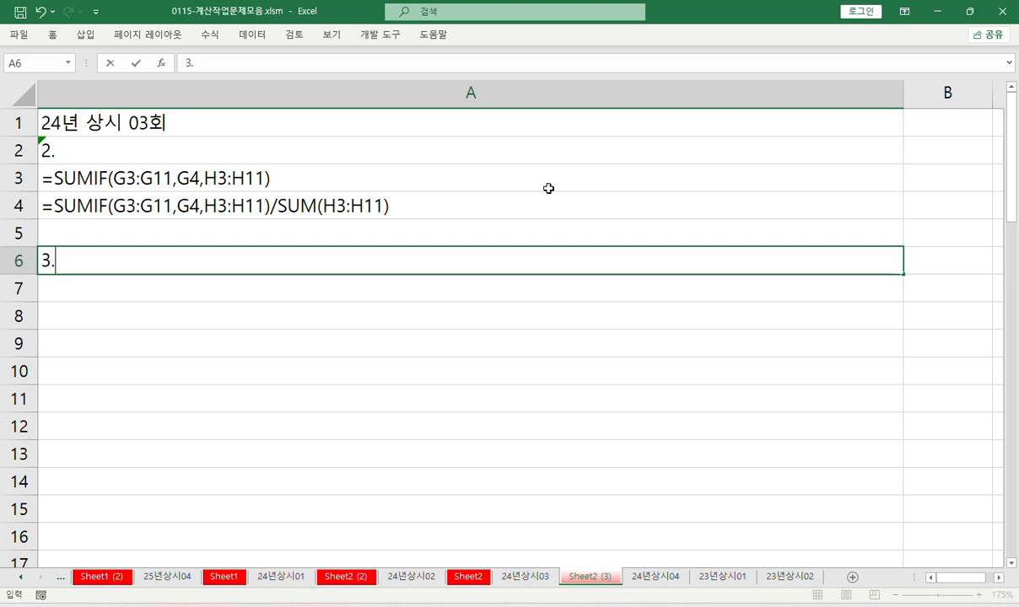
{"action": "key", "text": "Return"}
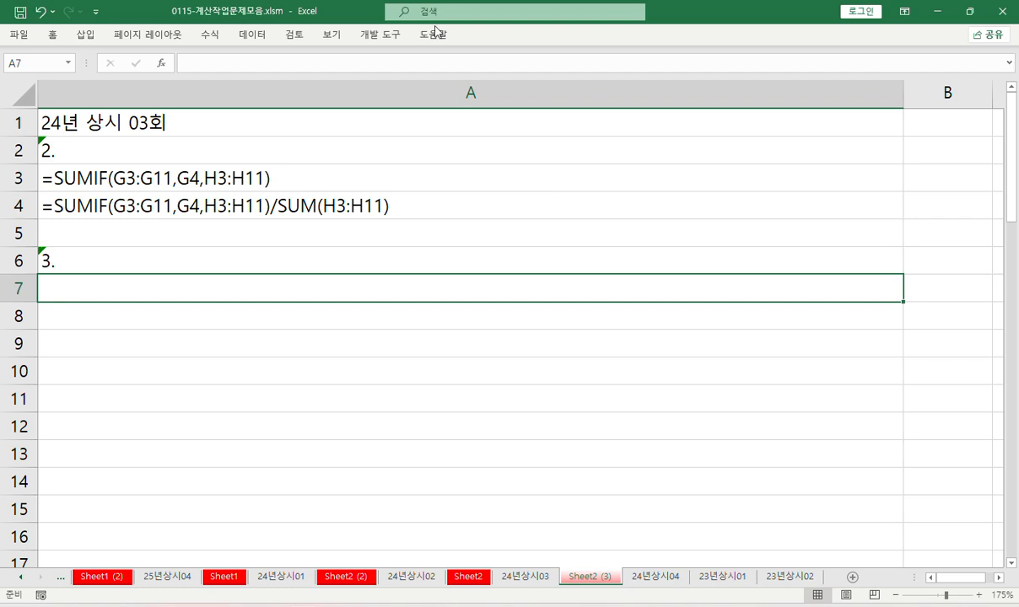
{"action": "left_click", "coordinate": [432, 28]}
{"action": "left_click", "coordinate": [92, 289]}
- Examine the reservation code in A16 of the 24년상시03 sheet to find the character position of its middle digit
{"action": "left_click", "coordinate": [534, 582]}
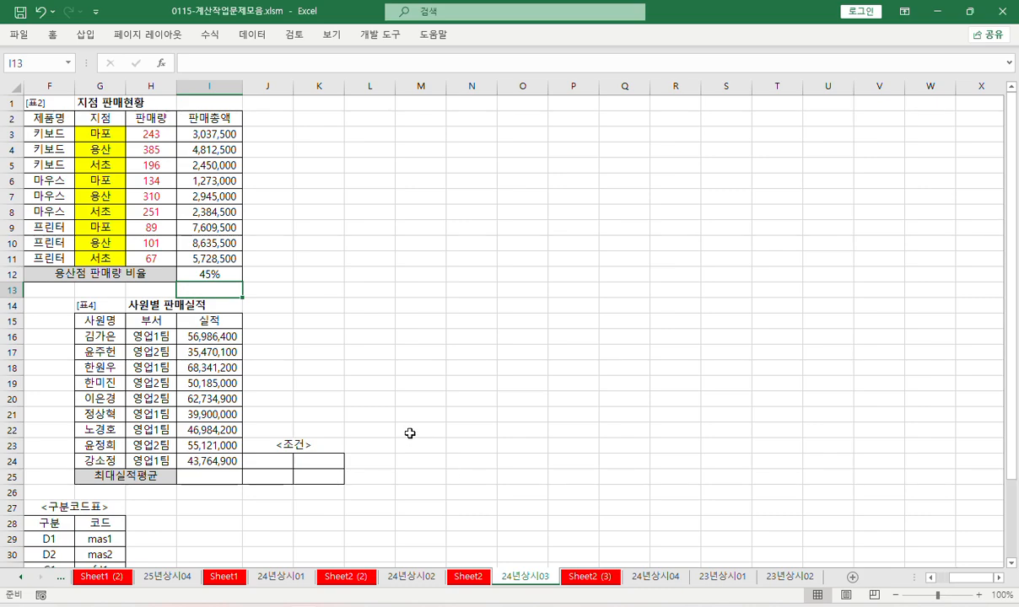
{"action": "key", "text": "Home"}
{"action": "scroll", "coordinate": [456, 412], "scroll_direction": "down", "scroll_amount": 5}
{"action": "scroll", "coordinate": [456, 412], "scroll_direction": "down", "scroll_amount": 4}
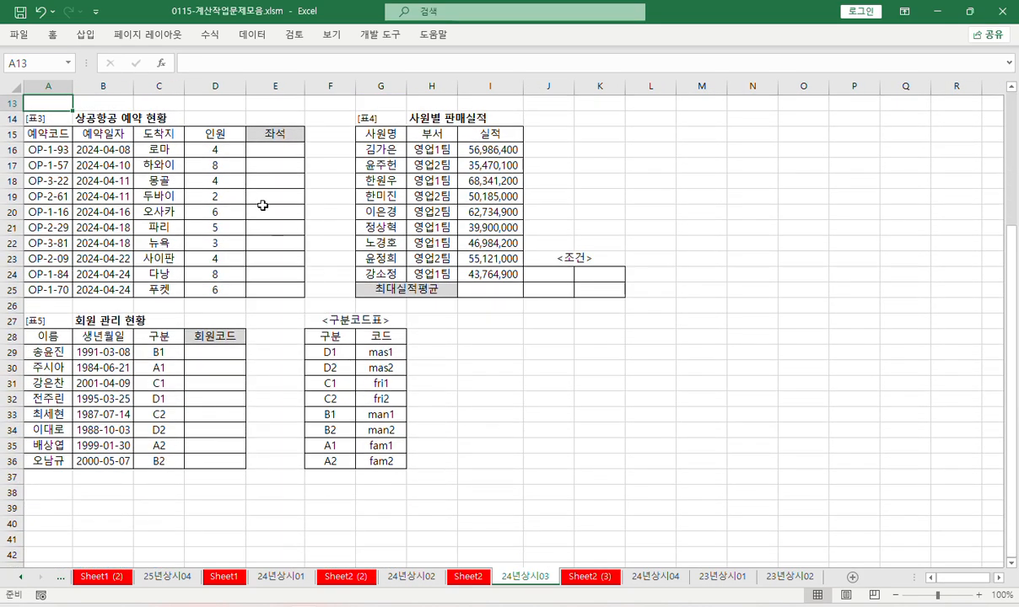
{"action": "left_click", "coordinate": [265, 150]}
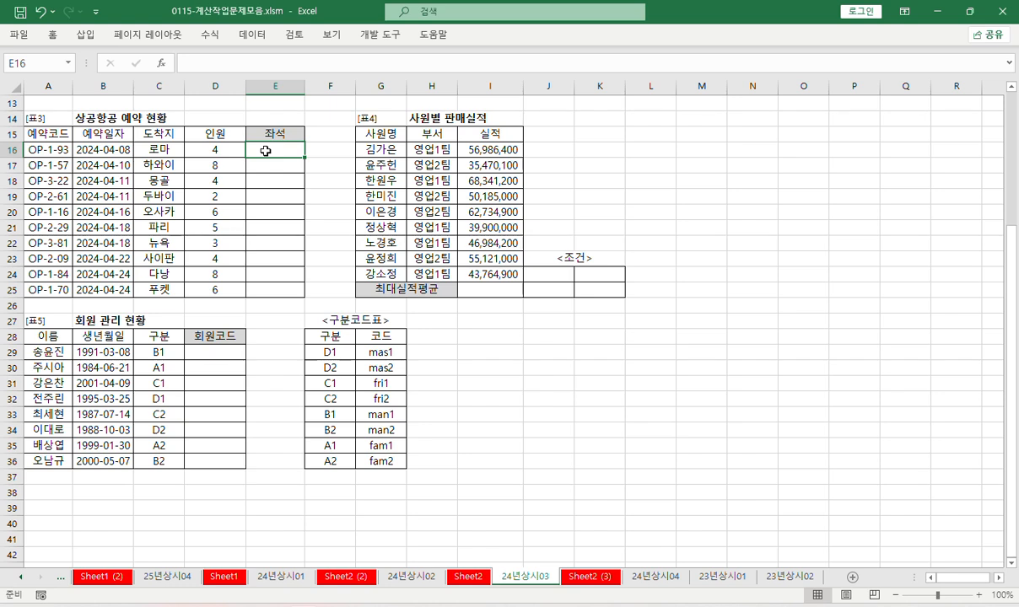
{"action": "left_click", "coordinate": [55, 147]}
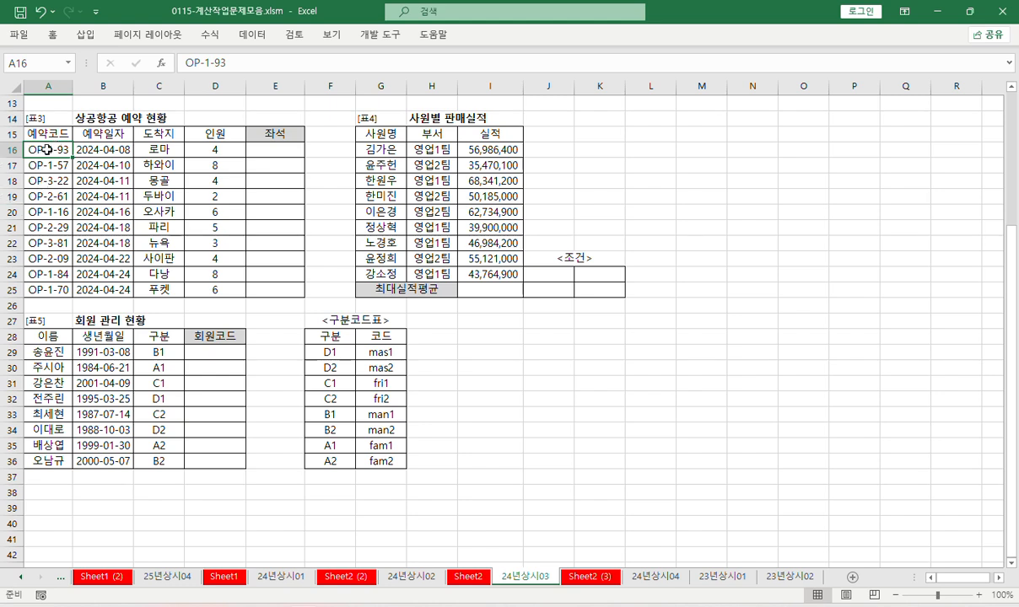
{"action": "double_click", "coordinate": [48, 149]}
{"action": "left_click_drag", "start_coordinate": [48, 150], "coordinate": [54, 149]}
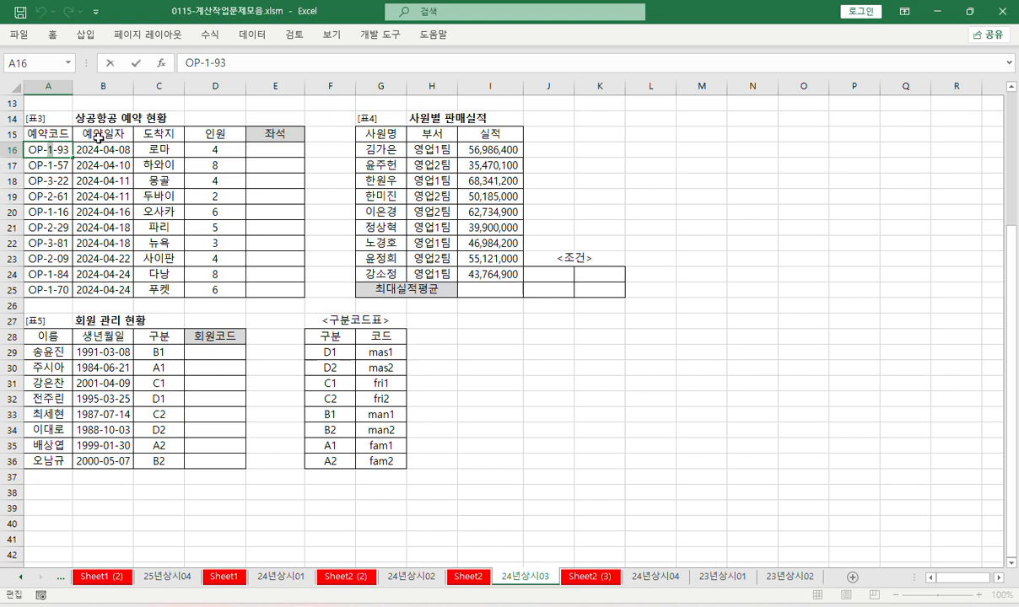
{"action": "right_click", "coordinate": [48, 150]}
{"action": "key", "text": "Escape"}
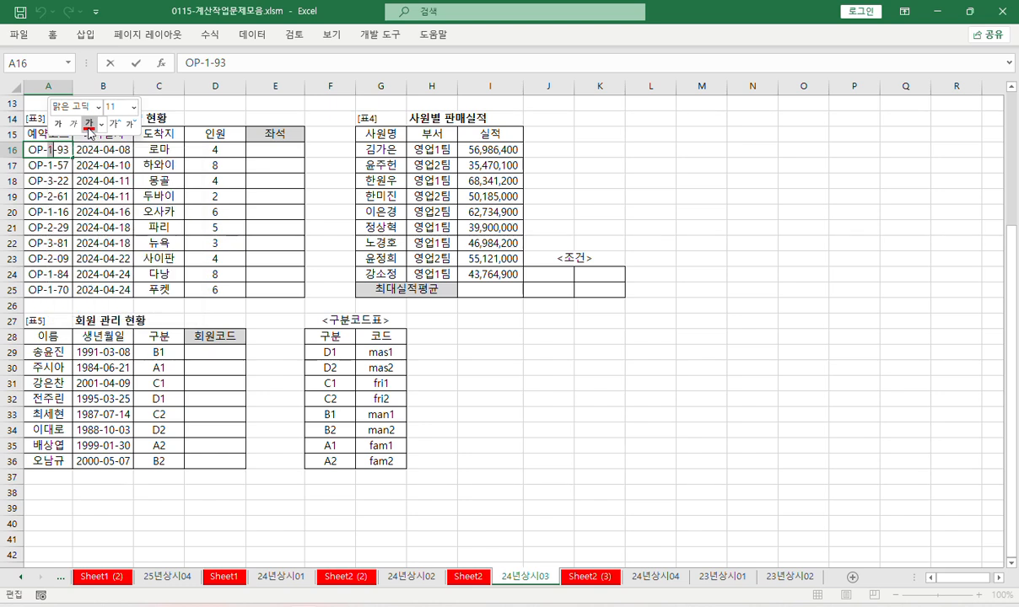
{"action": "left_click", "coordinate": [77, 160]}
- Enter a MID function in E16 with text A16, start position 3 and 1 character
{"action": "left_click", "coordinate": [299, 150]}
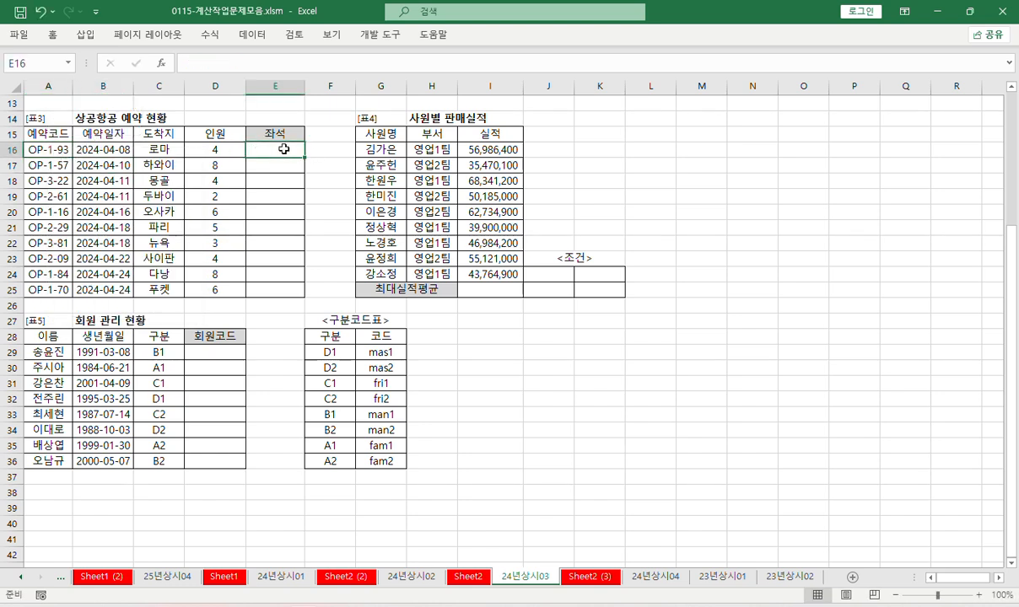
{"action": "left_click", "coordinate": [202, 66]}
{"action": "type", "text": "="}
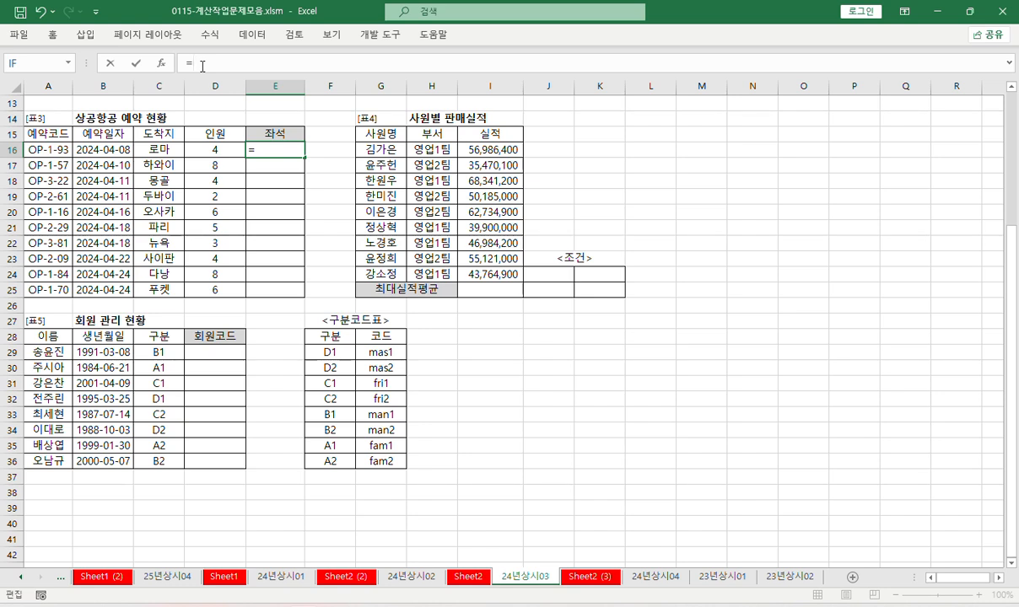
{"action": "type", "text": "MID("}
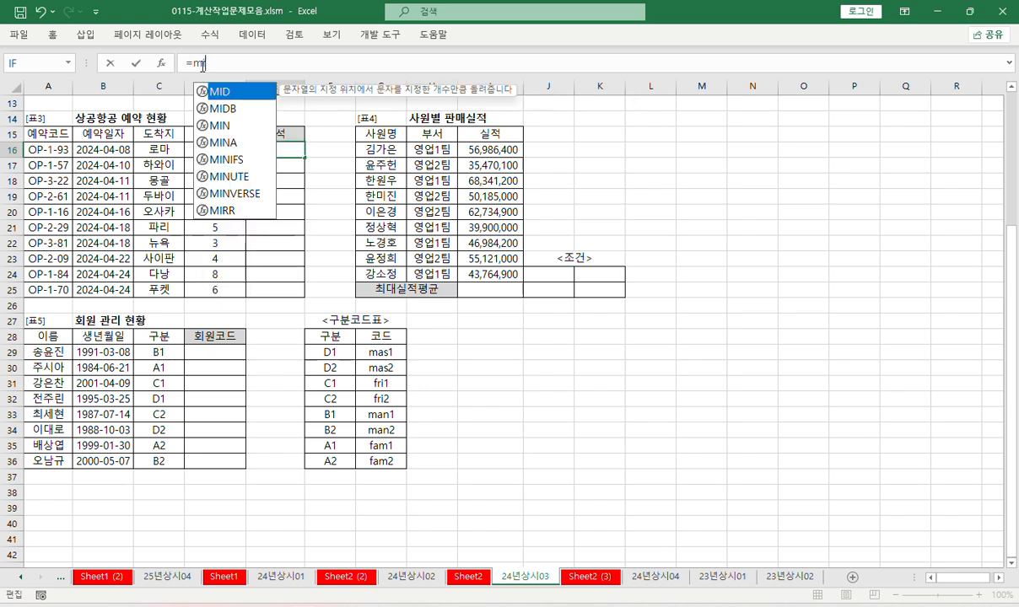
{"action": "key", "text": "ctrl+a"}
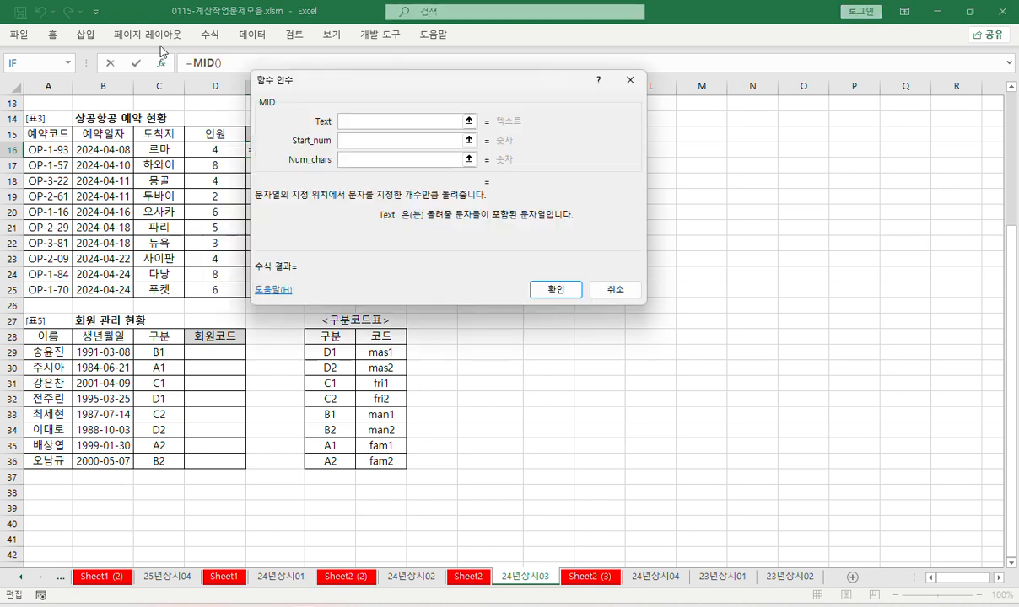
{"action": "left_click", "coordinate": [47, 149]}
{"action": "key", "text": "Tab"}
{"action": "type", "text": "3"}
{"action": "key", "text": "Tab"}
{"action": "type", "text": "1"}
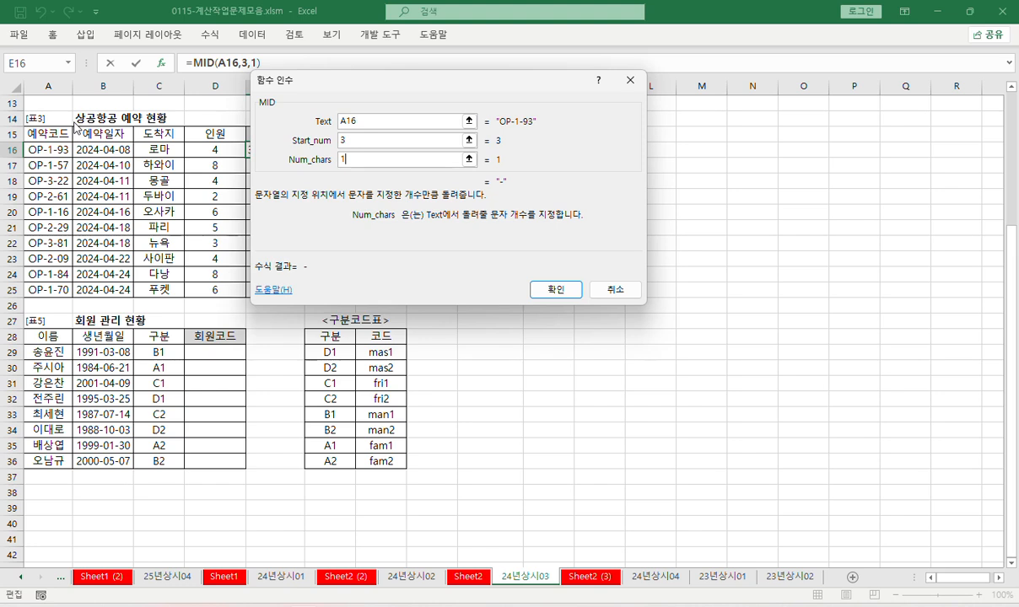
{"action": "left_click", "coordinate": [550, 289]}
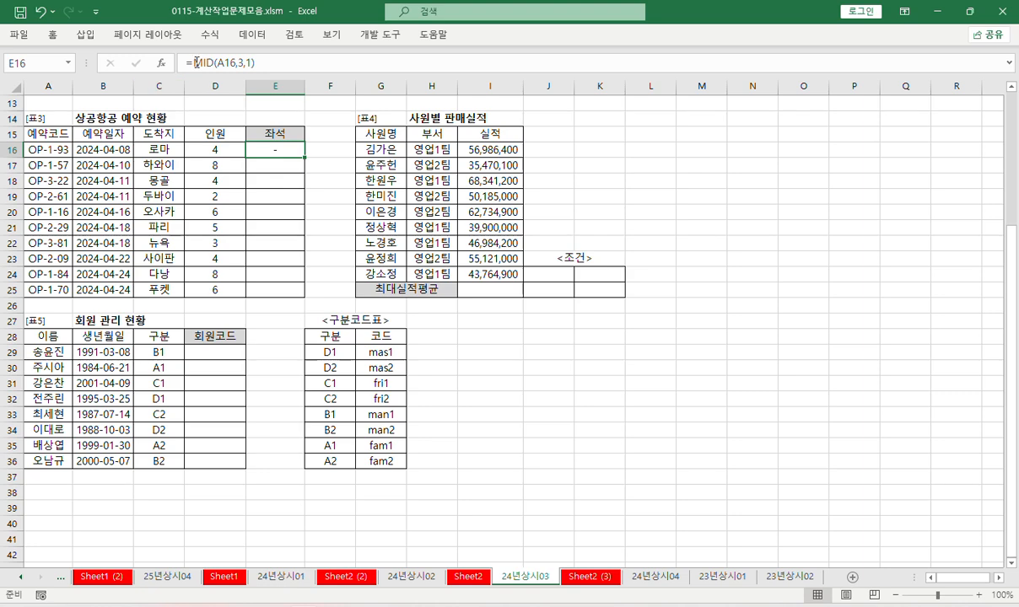
- Change the MID start position in E16 to 4 and fill the formula down to E25
{"action": "left_click", "coordinate": [162, 64]}
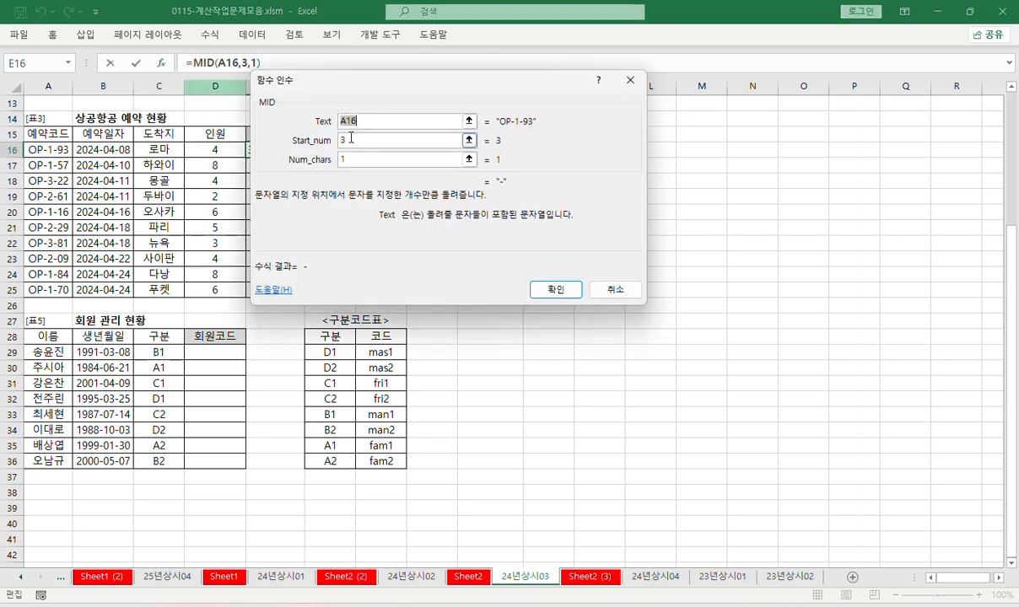
{"action": "double_click", "coordinate": [349, 140]}
{"action": "type", "text": "4"}
{"action": "key", "text": "Return"}
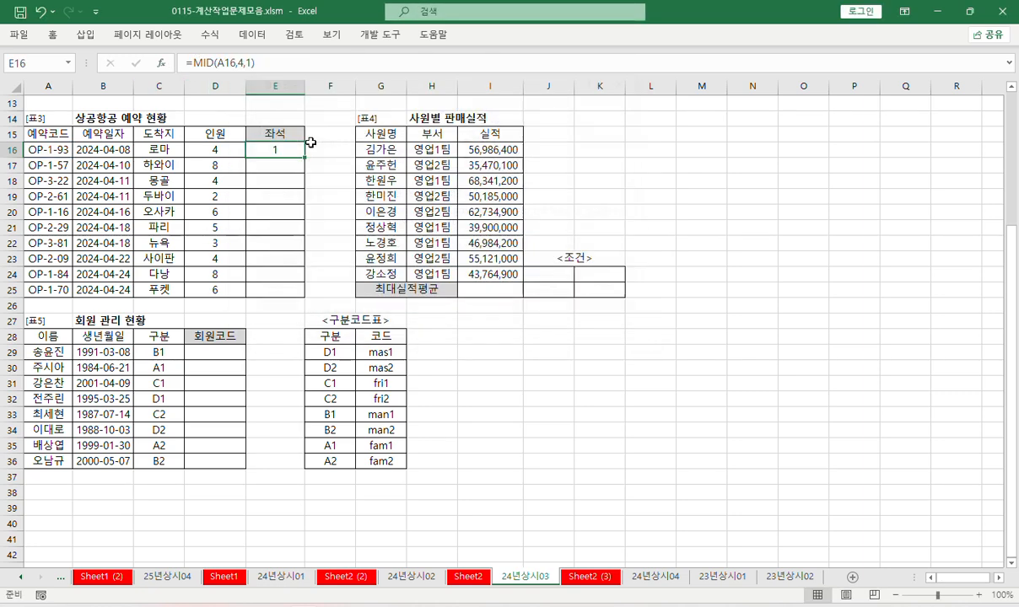
{"action": "left_click_drag", "start_coordinate": [305, 158], "coordinate": [308, 294]}
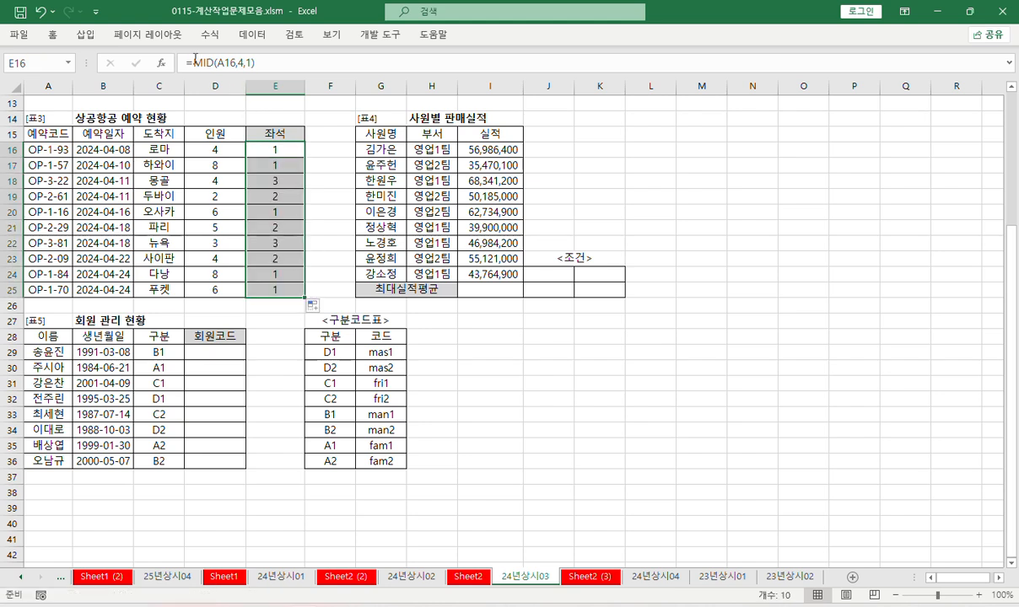
- Wrap the MID formula in a CHOOSE function as its index number, with "일반석" as the first value
{"action": "left_click", "coordinate": [193, 62]}
{"action": "type", "text": "cho"}
{"action": "key", "text": "Tab"}
{"action": "key", "text": "ctrl+a"}
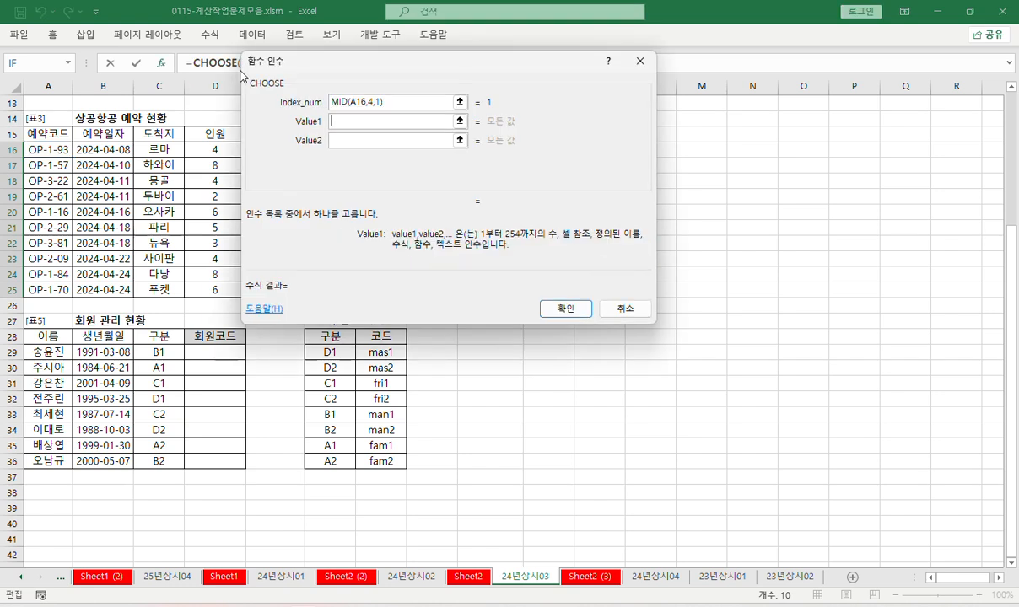
{"action": "type", "text": "0lfo"}
{"action": "key", "text": "BackSpace"}
{"action": "key", "text": "BackSpace"}
{"action": "key", "text": "BackSpace"}
{"action": "key", "text": "BackSpace"}
{"action": "type", "text": "일바ㄴ석"}
{"action": "key", "text": "Tab"}
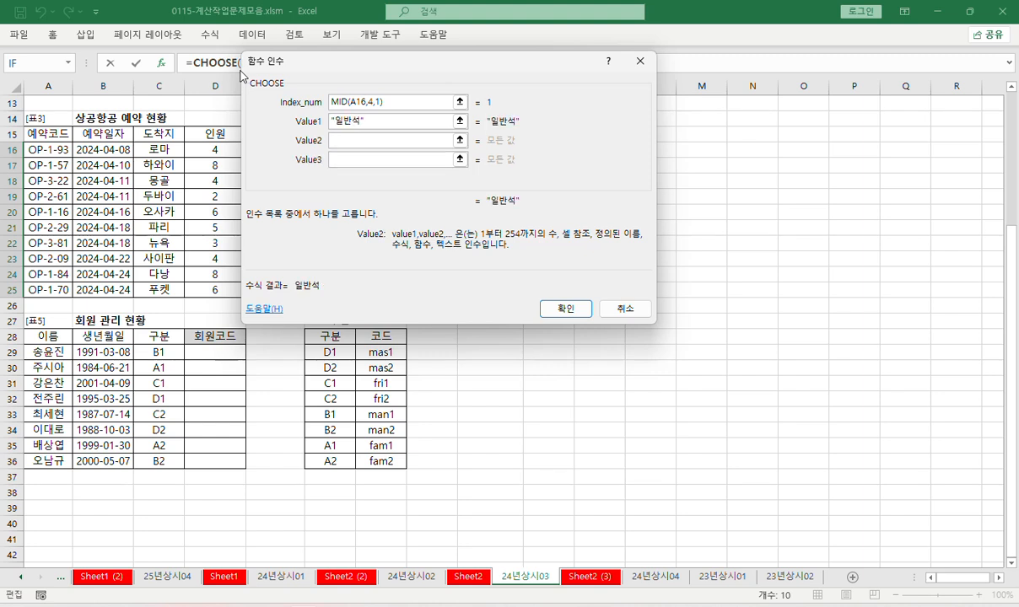
- Set the second and third CHOOSE values to "비즈니스석" and "일등석" and apply the formula to E16:E25
{"action": "type", "text": "비즈니스석"}
{"action": "key", "text": "Tab"}
{"action": "type", "text": "일등ㅇ"}
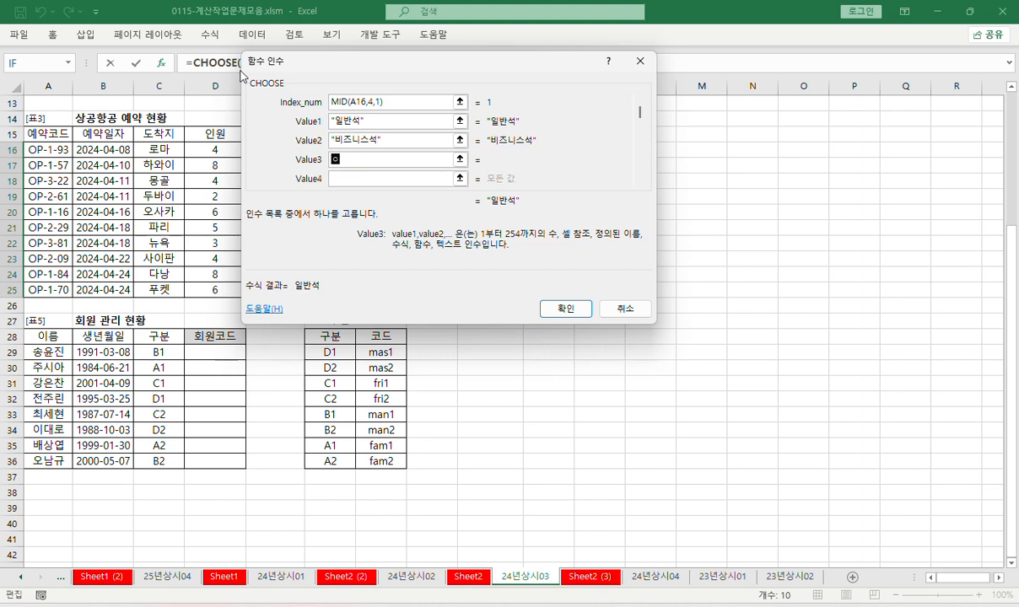
{"action": "type", "text": "석"}
{"action": "key", "text": "Return"}
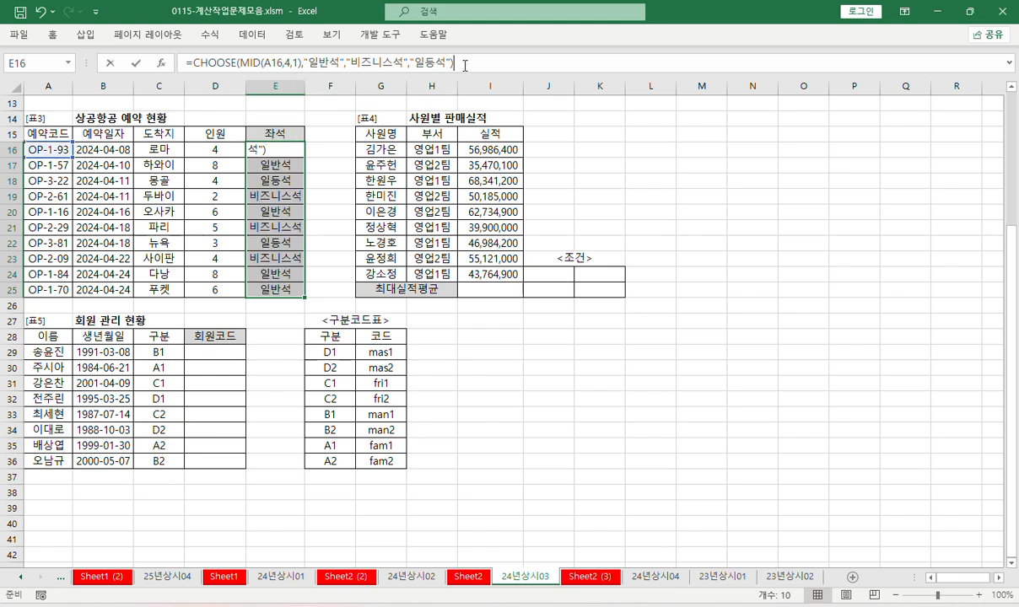
- Copy the CHOOSE formula text from E16 into cells A7 and A8 of the Sheet2 (3) worksheet
{"action": "left_click_drag", "start_coordinate": [455, 62], "coordinate": [184, 62]}
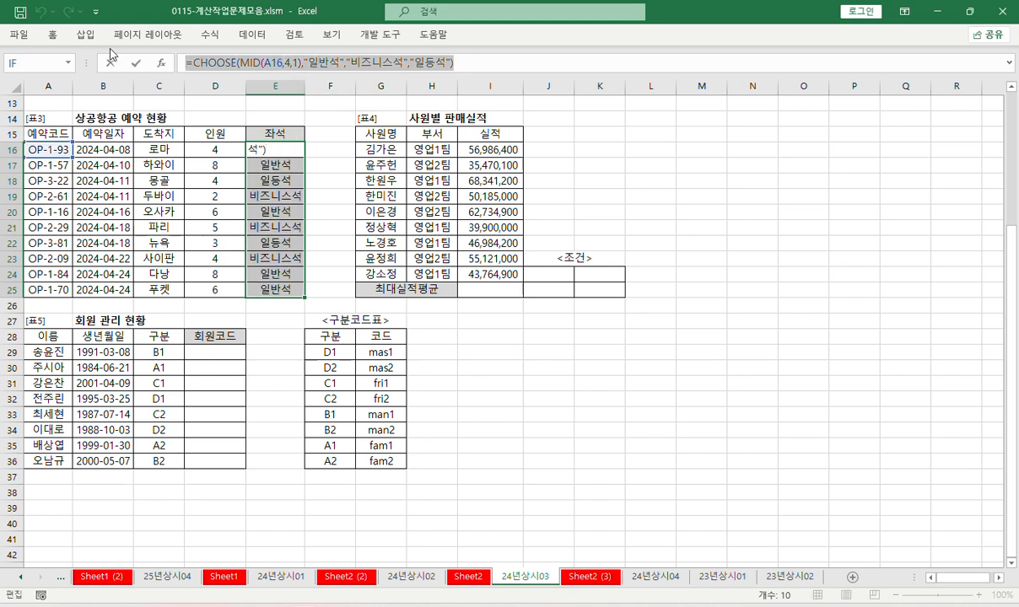
{"action": "key", "text": "Return"}
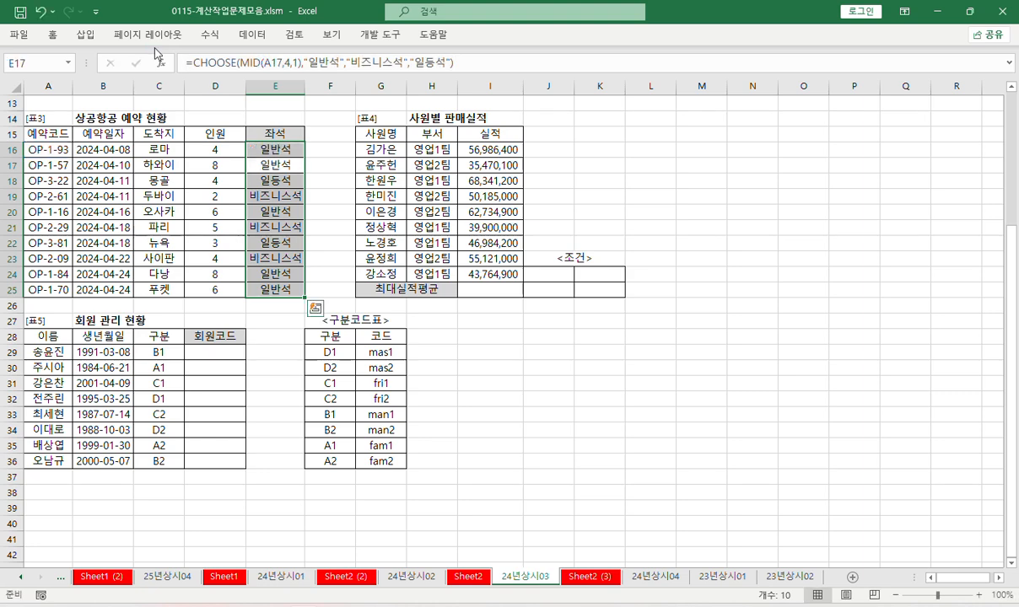
{"action": "left_click", "coordinate": [590, 576]}
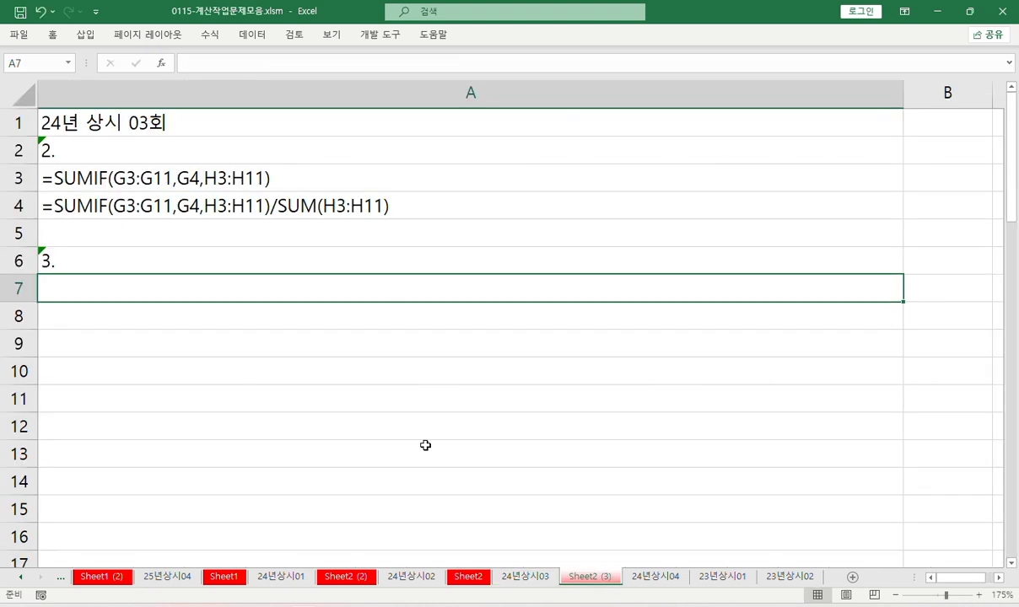
{"action": "key", "text": "ctrl+v"}
{"action": "left_click", "coordinate": [125, 312]}
{"action": "key", "text": "ctrl+v"}
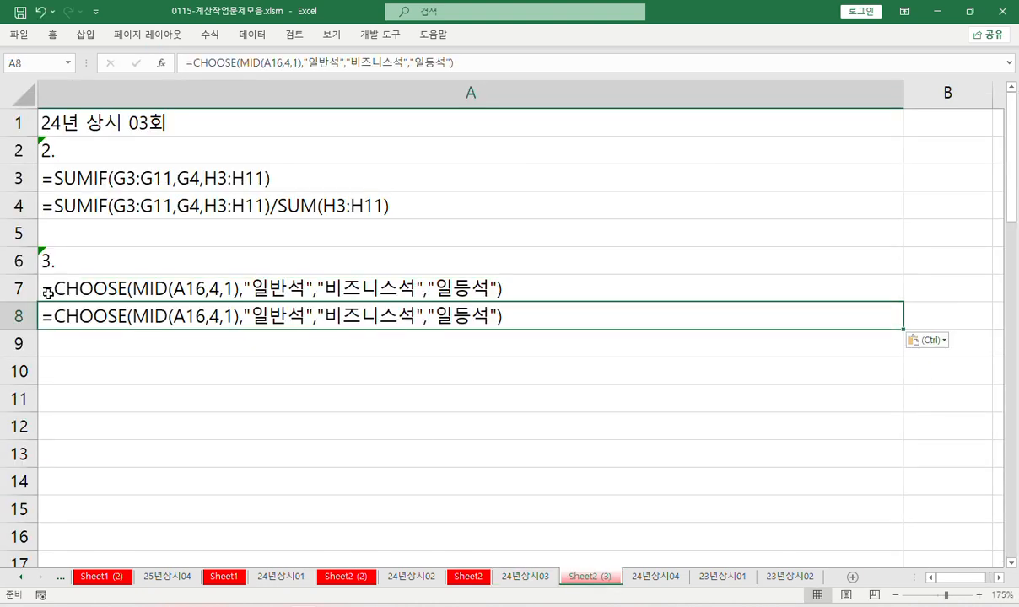
- Shorten the A7 text to =MID(A16,4,1) and add the problem label "4." in A10
{"action": "left_click", "coordinate": [52, 292]}
{"action": "double_click", "coordinate": [52, 291]}
{"action": "left_click_drag", "start_coordinate": [53, 289], "coordinate": [586, 310]}
{"action": "key", "text": "BackSpace"}
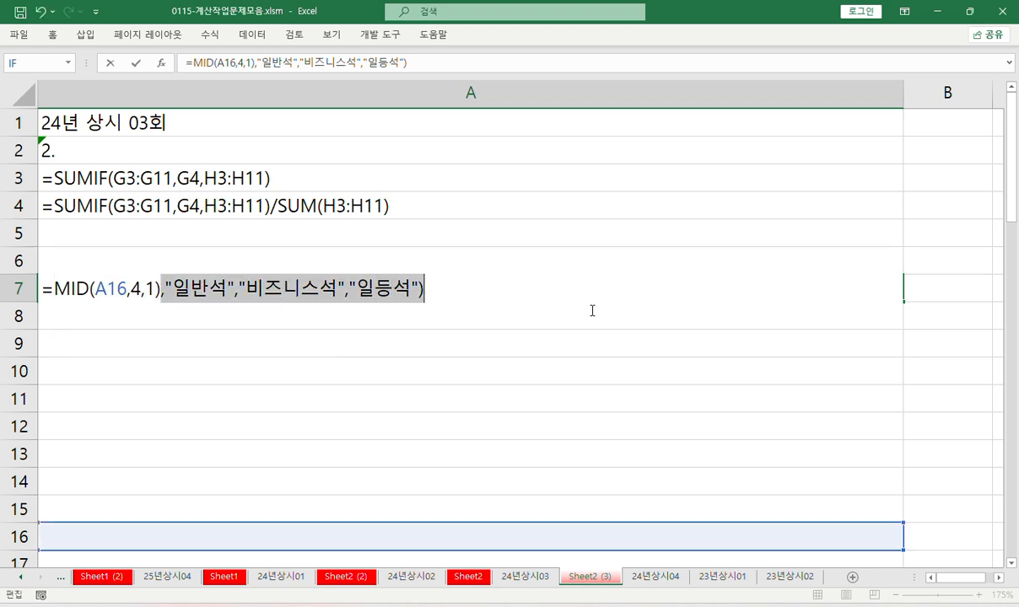
{"action": "key", "text": "BackSpace"}
{"action": "key", "text": "Return"}
{"action": "key", "text": "Return"}
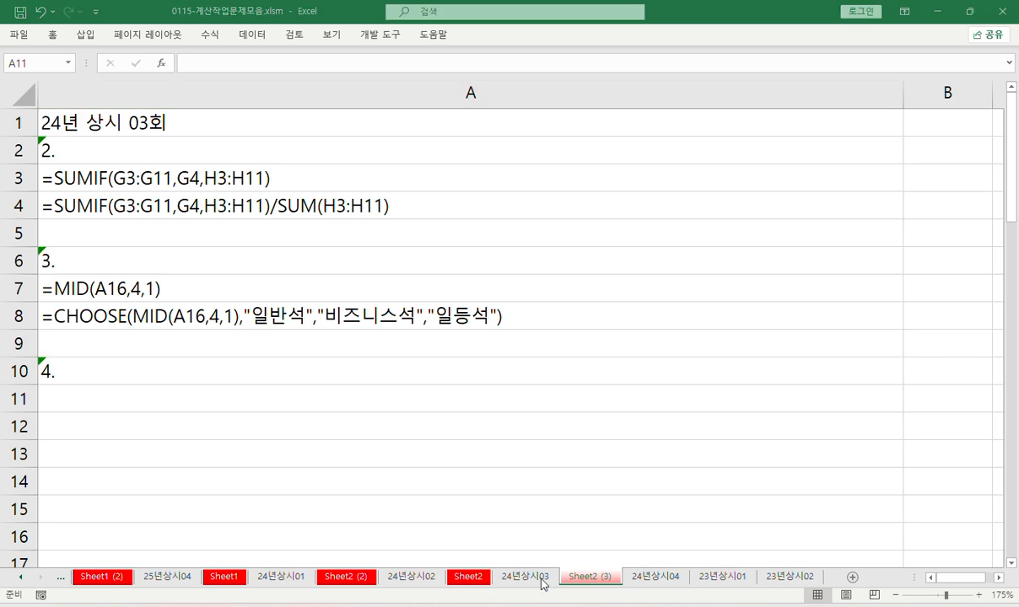
- On the 24년상시03 sheet, copy the 부서 header and 영업1팀 from H15:H16 into the condition cells J24:J25
{"action": "left_click", "coordinate": [542, 580]}
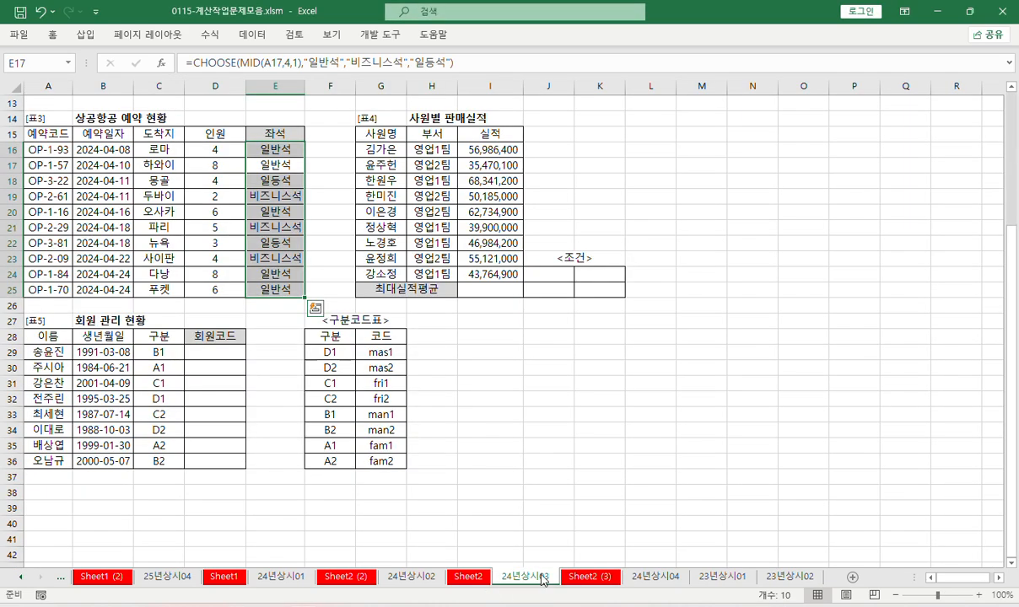
{"action": "left_click", "coordinate": [539, 275]}
{"action": "left_click", "coordinate": [485, 290]}
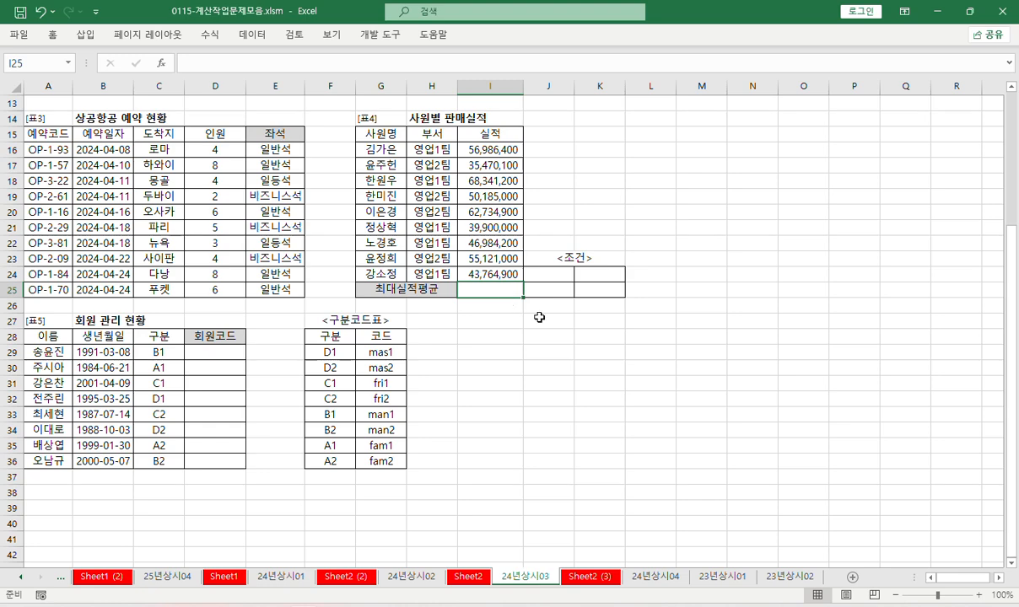
{"action": "scroll", "coordinate": [971, 553], "scroll_direction": "right", "scroll_amount": 4}
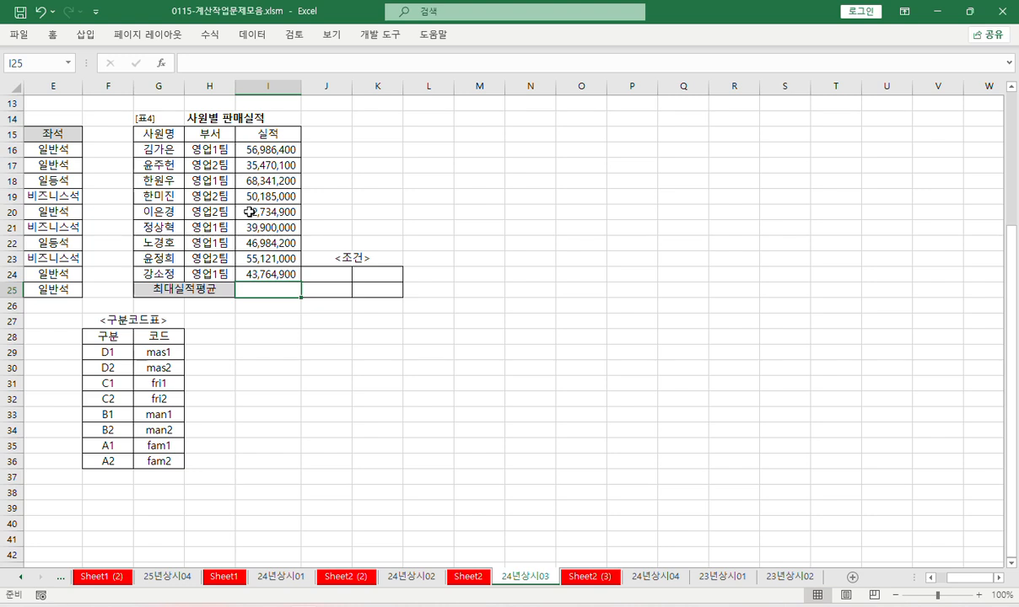
{"action": "left_click_drag", "start_coordinate": [209, 133], "coordinate": [220, 151]}
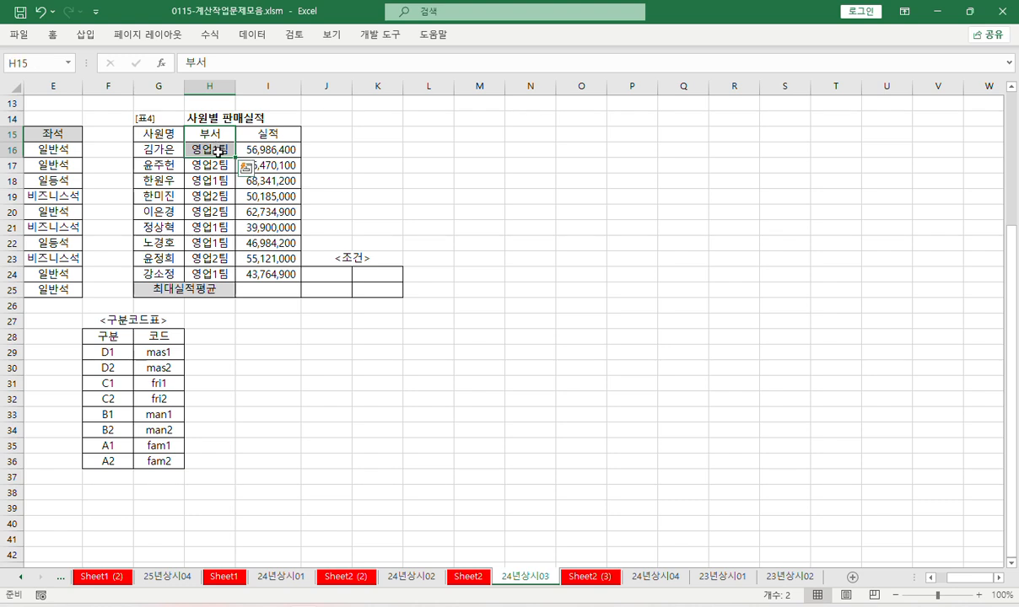
{"action": "key", "text": "ctrl+c"}
{"action": "left_click", "coordinate": [327, 273]}
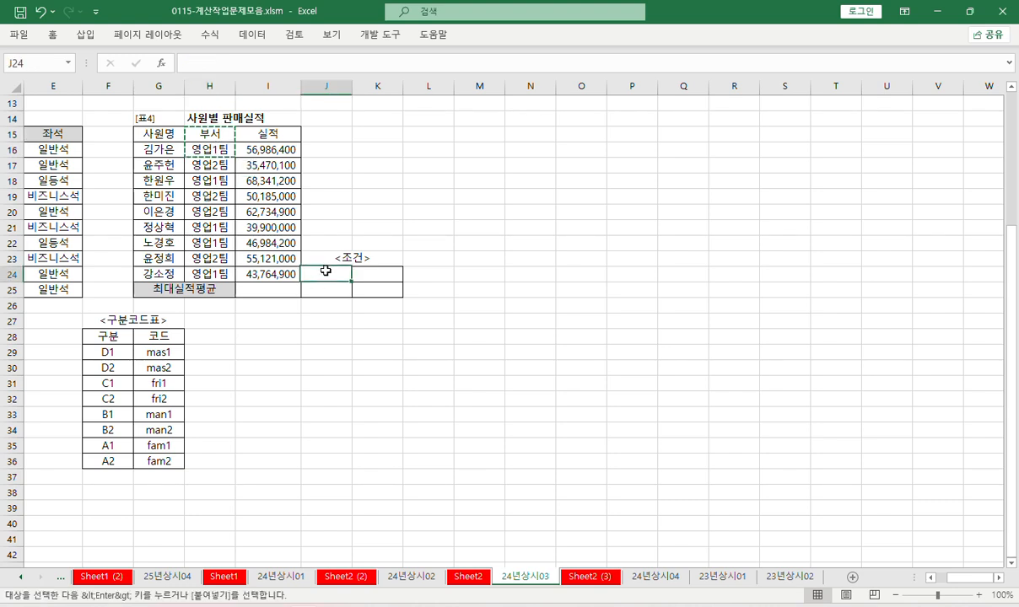
{"action": "key", "text": "ctrl+v"}
- Start a DMAX formula in I25 with the range G15:I24 as its database
{"action": "left_click", "coordinate": [262, 292]}
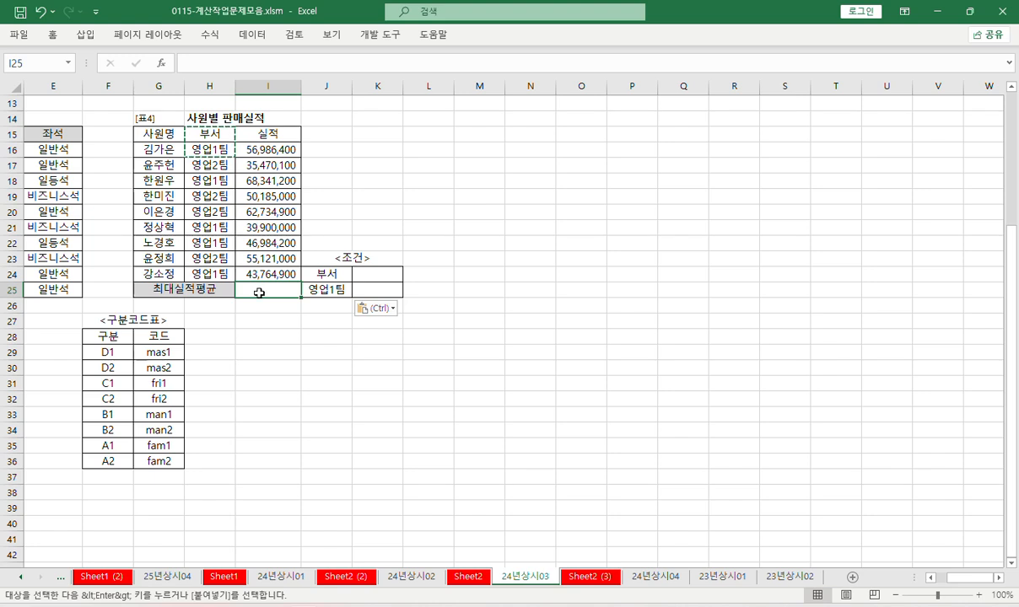
{"action": "left_click", "coordinate": [187, 55]}
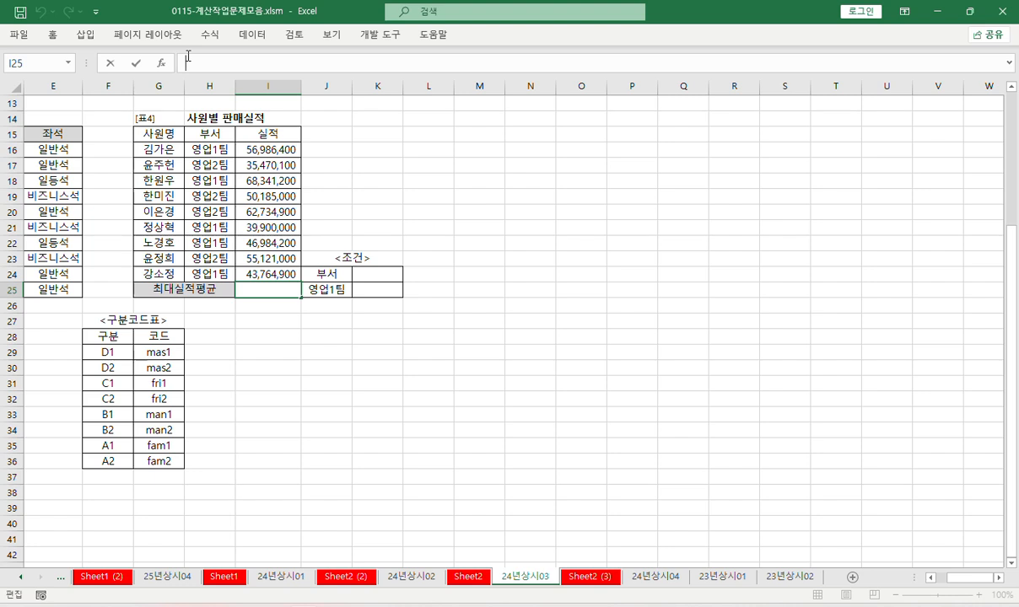
{"action": "type", "text": "="}
{"action": "type", "text": " ㅇ"}
{"action": "key", "text": "BackSpace"}
{"action": "key", "text": "BackSpace"}
{"action": "type", "text": "dmax"}
{"action": "key", "text": "Tab"}
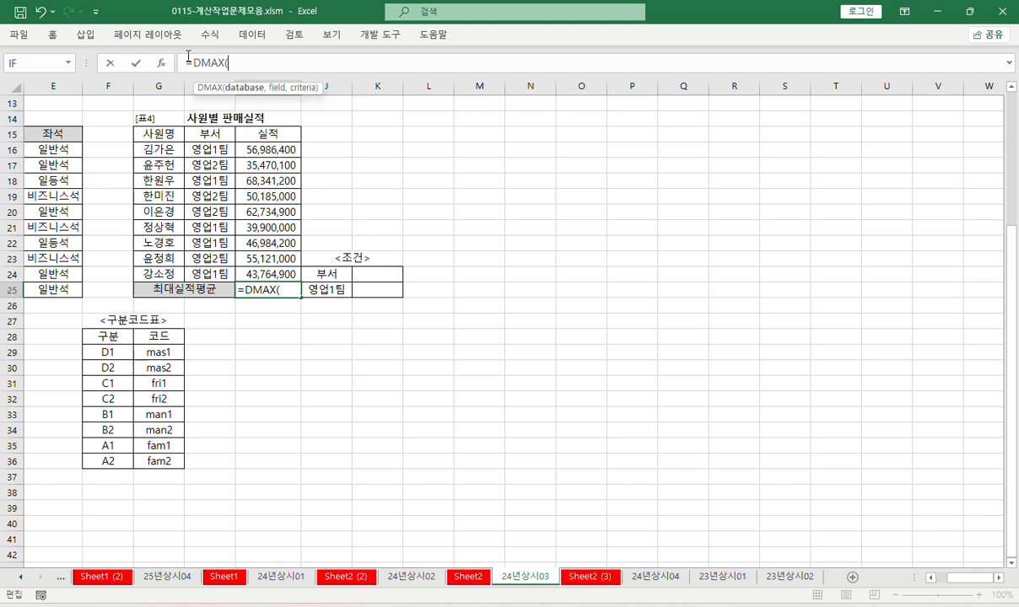
{"action": "key", "text": "ctrl+a"}
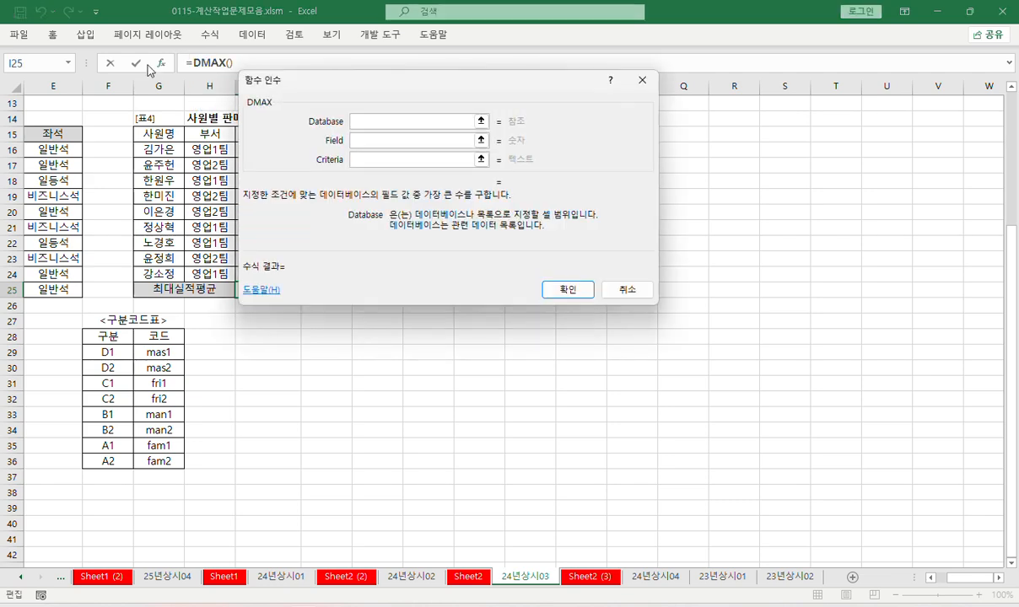
{"action": "left_click_drag", "start_coordinate": [157, 133], "coordinate": [291, 275]}
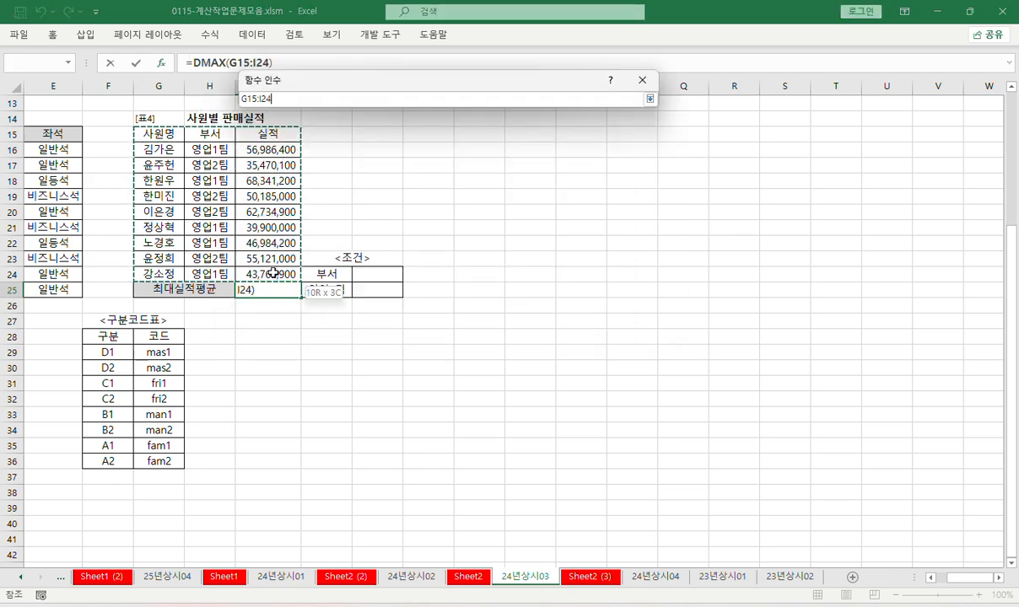
- Complete the DMAX formula with field 3 and criteria J24:J25
{"action": "left_click_drag", "start_coordinate": [325, 82], "coordinate": [410, 79]}
{"action": "left_click", "coordinate": [451, 137]}
{"action": "type", "text": "3"}
{"action": "left_click", "coordinate": [455, 154]}
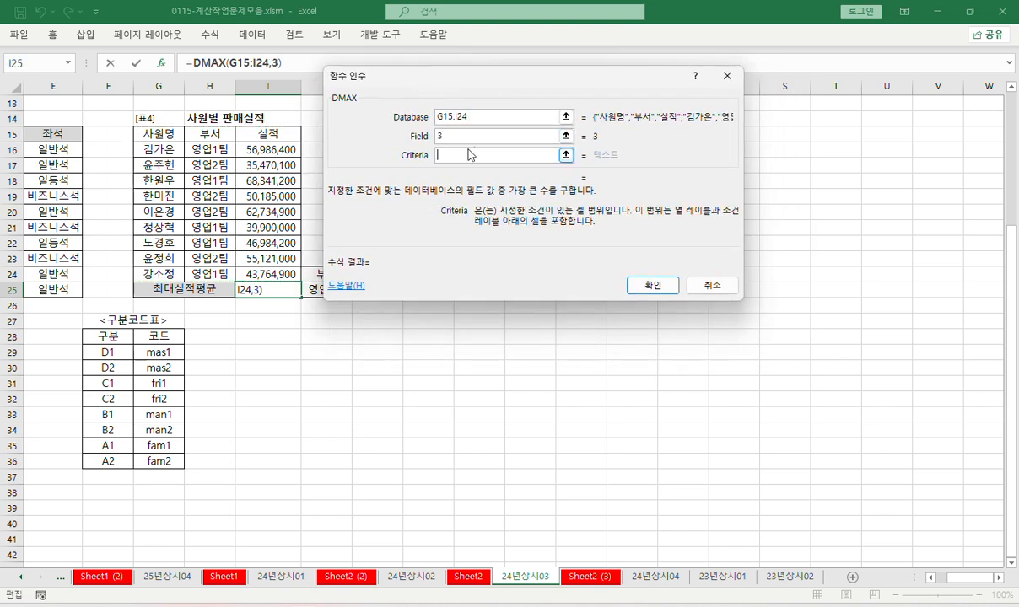
{"action": "left_click_drag", "start_coordinate": [325, 274], "coordinate": [330, 290]}
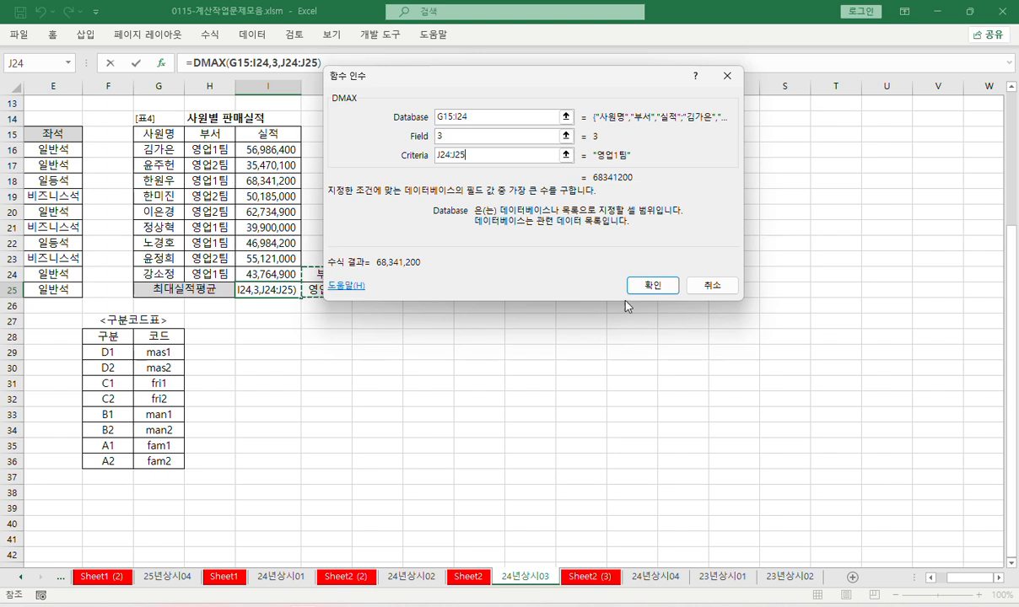
{"action": "left_click", "coordinate": [645, 282]}
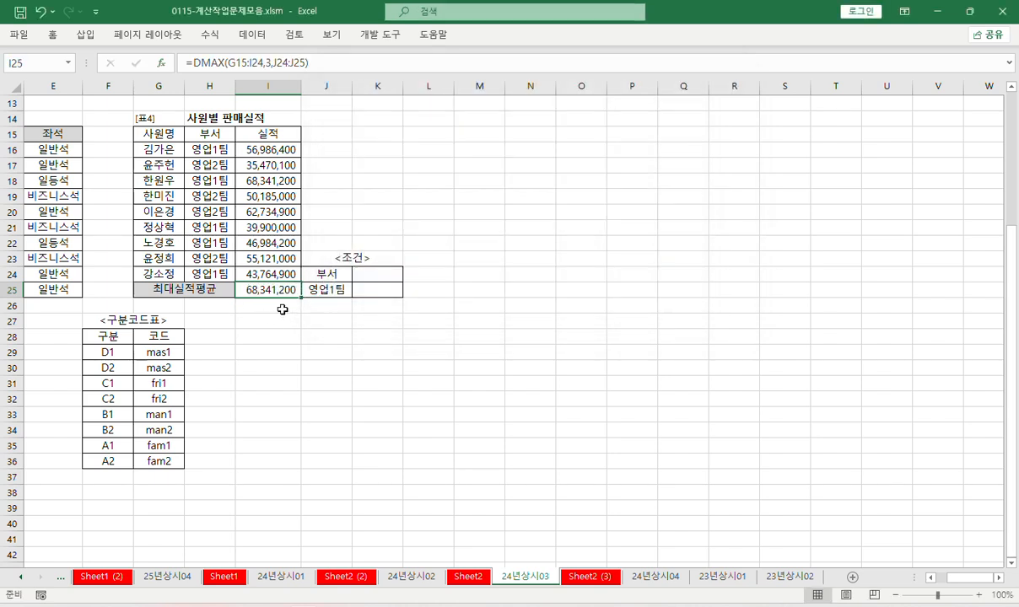
- Copy the 부서 header in H15 and 영업2팀 in H17 into the condition cells K24:K25
{"action": "left_click", "coordinate": [209, 134]}
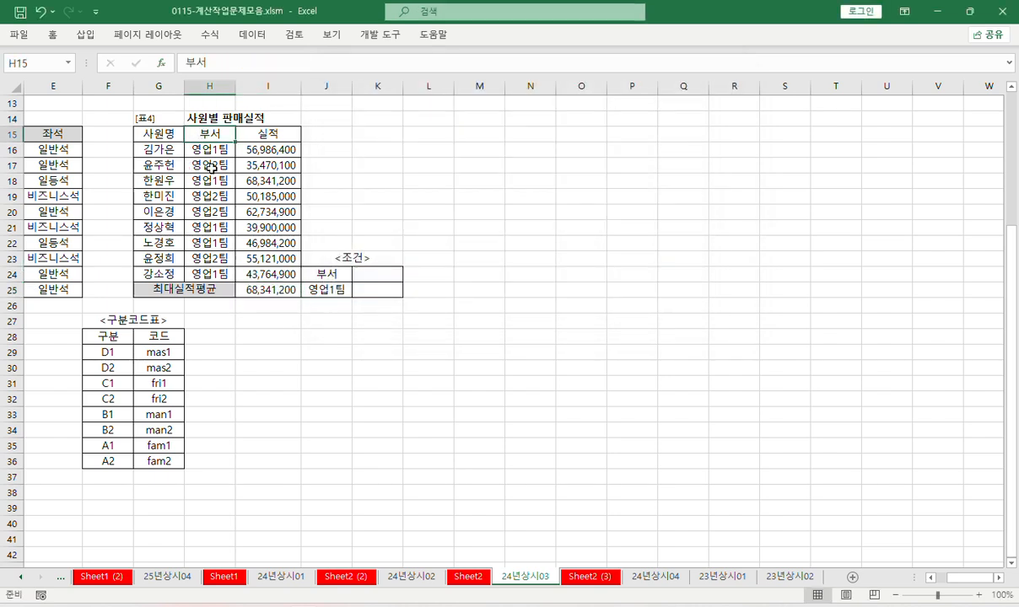
{"action": "left_click", "coordinate": [215, 167], "text": "ctrl"}
{"action": "key", "text": "ctrl+c"}
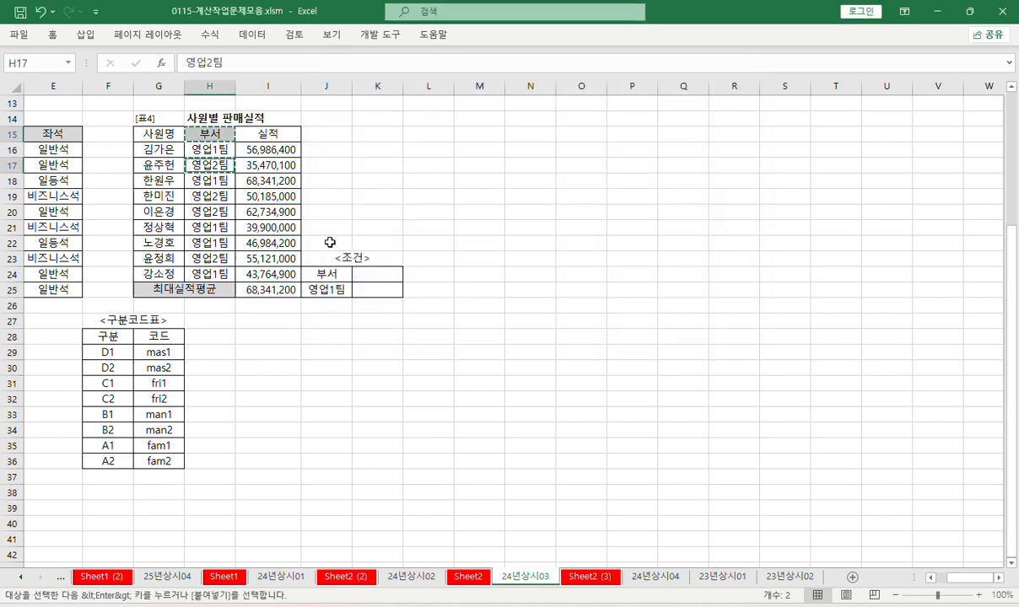
{"action": "left_click", "coordinate": [377, 275]}
{"action": "key", "text": "ctrl+v"}
- Examine the headers and department values of the two conditions in J24:K25
{"action": "left_click", "coordinate": [375, 289]}
{"action": "left_click", "coordinate": [326, 275]}
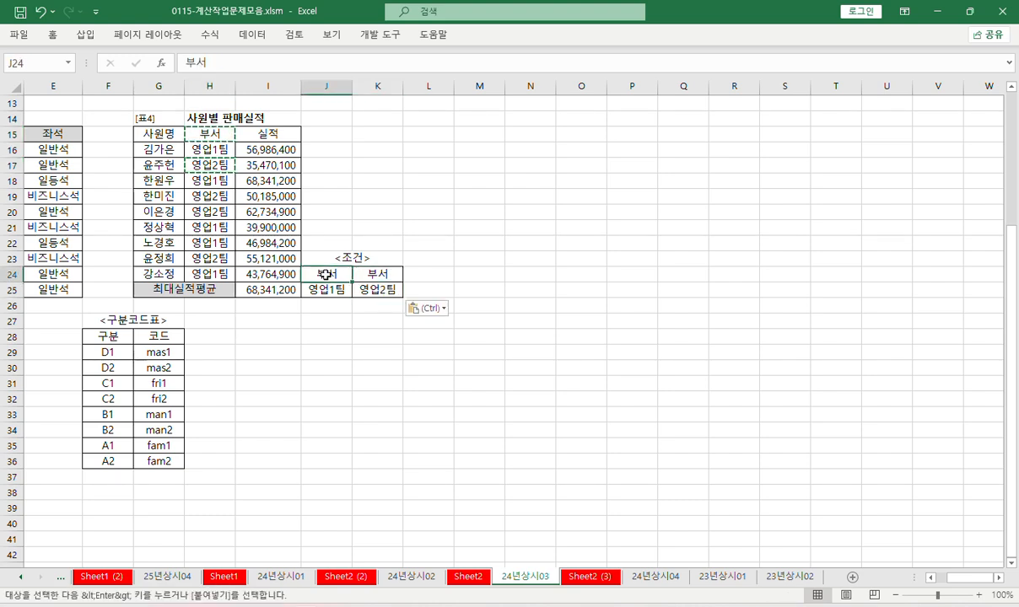
{"action": "key", "text": "Down"}
{"action": "left_click", "coordinate": [330, 275]}
{"action": "left_click", "coordinate": [380, 278]}
{"action": "left_click", "coordinate": [378, 286]}
{"action": "left_click", "coordinate": [325, 273]}
{"action": "left_click", "coordinate": [328, 287]}
- Wrap the I25 formula in an AVERAGE function and add a copy of the DMAX expression as its second argument
{"action": "left_click", "coordinate": [271, 287]}
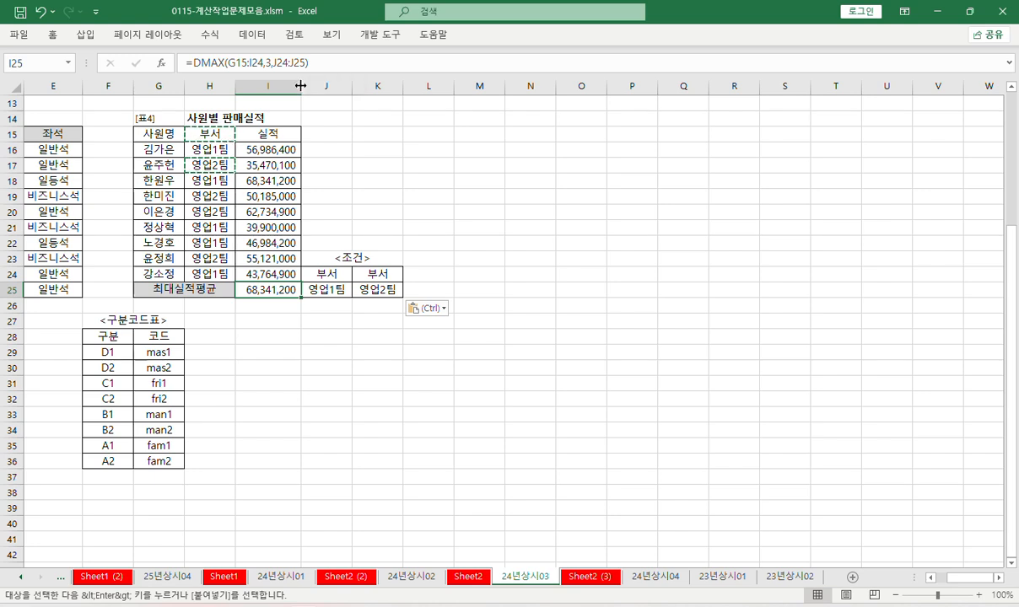
{"action": "left_click", "coordinate": [191, 63]}
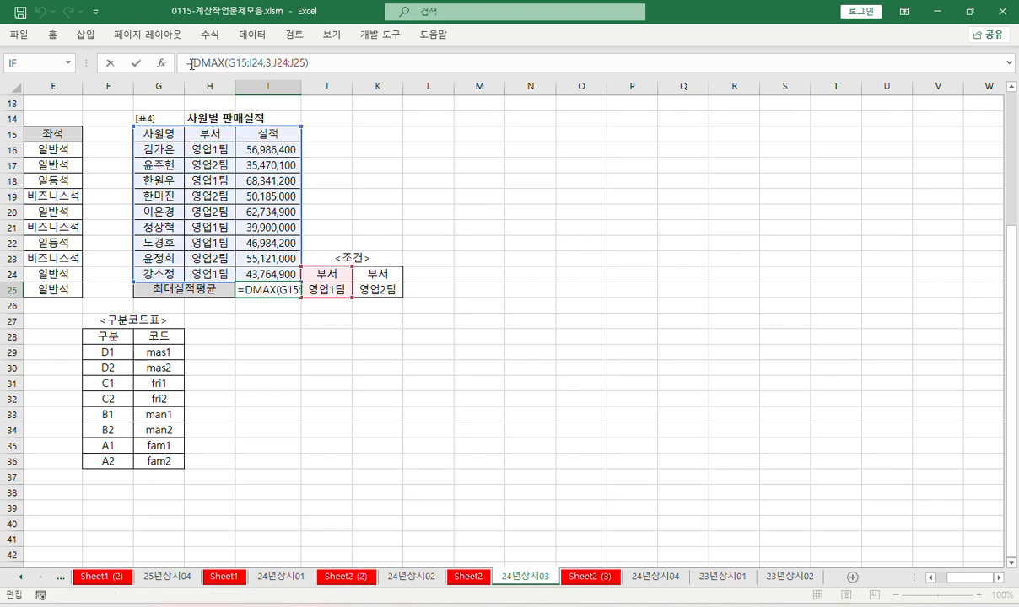
{"action": "type", "text": "av"}
{"action": "type", "text": "e"}
{"action": "key", "text": "Tab"}
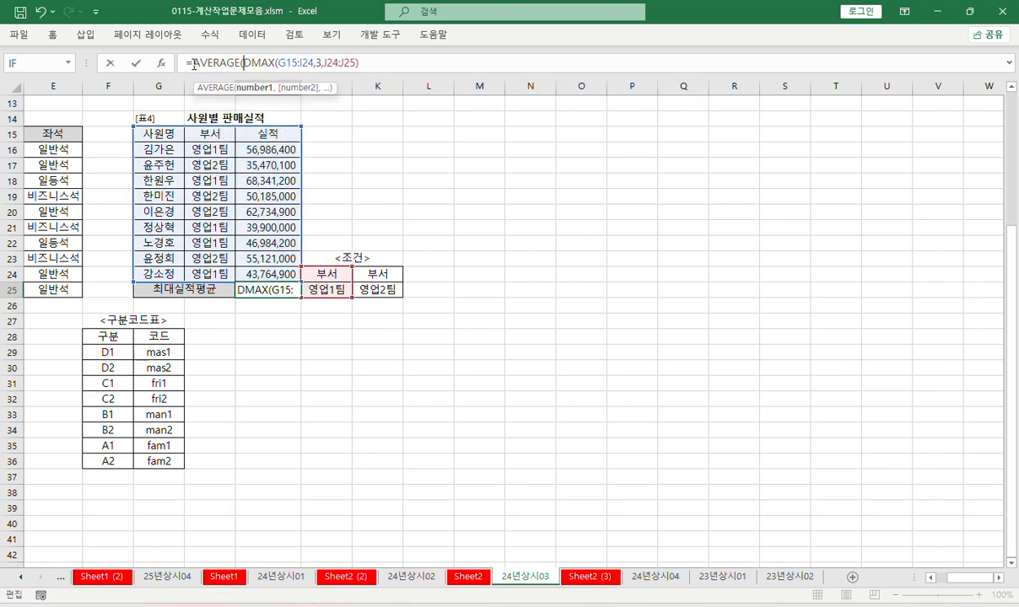
{"action": "key", "text": "ctrl+a"}
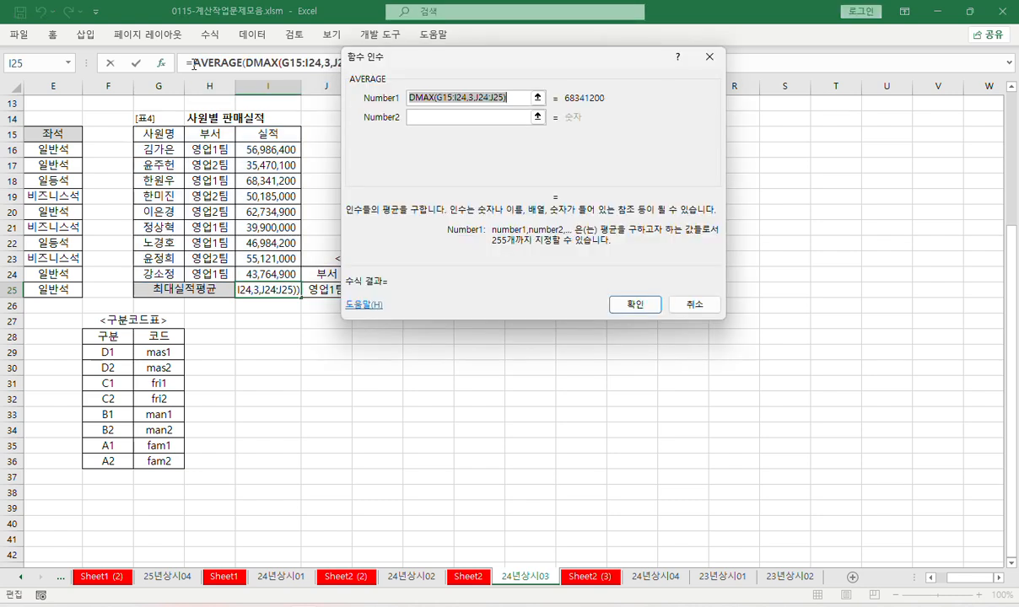
{"action": "left_click", "coordinate": [422, 117]}
{"action": "key", "text": "ctrl+v"}
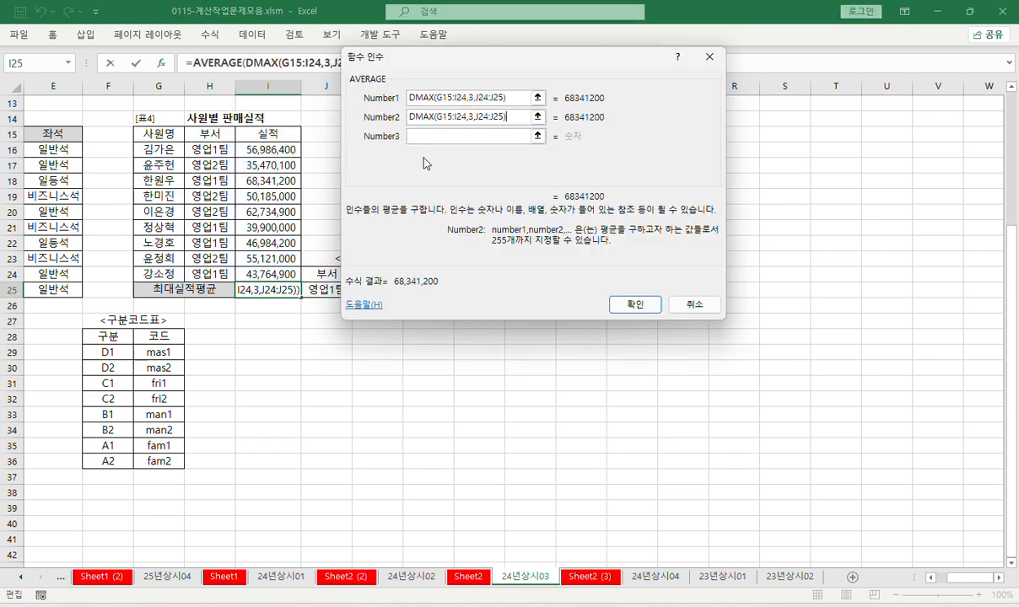
- Change the criteria of the second DMAX expression to K24:K25 and enter the AVERAGE formula
{"action": "left_click_drag", "start_coordinate": [387, 61], "coordinate": [449, 64]}
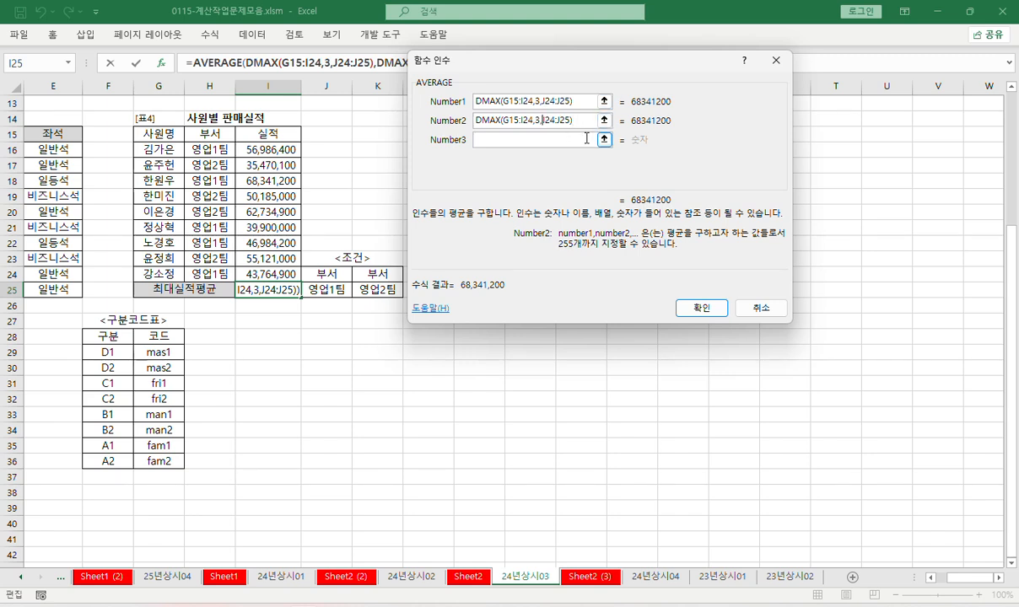
{"action": "key", "text": "Delete"}
{"action": "type", "text": "K"}
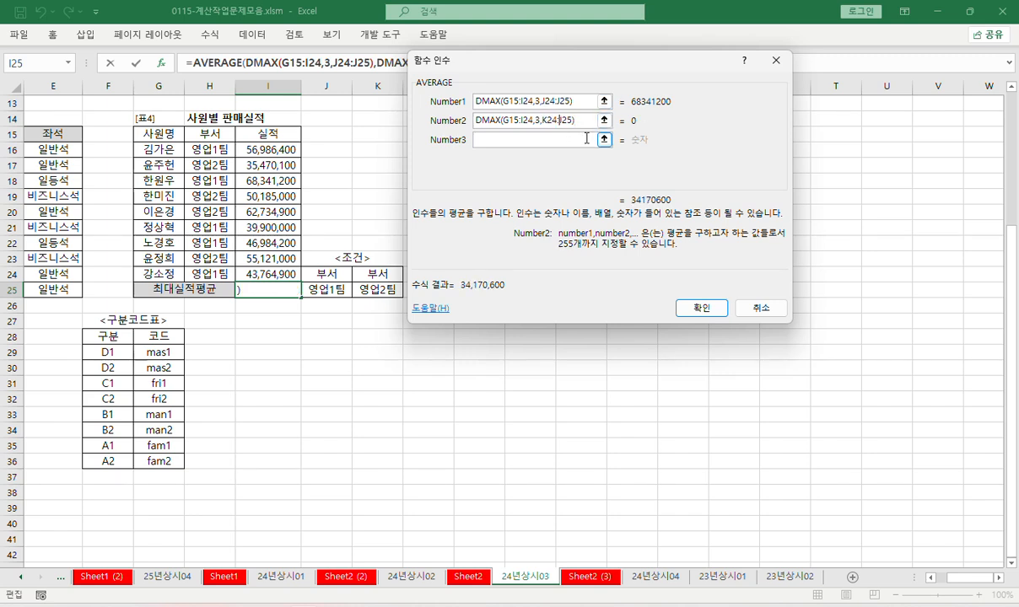
{"action": "key", "text": "Right"}
{"action": "key", "text": "Right"}
{"action": "key", "text": "Right"}
{"action": "key", "text": "Right"}
{"action": "key", "text": "Delete"}
{"action": "type", "text": "K"}
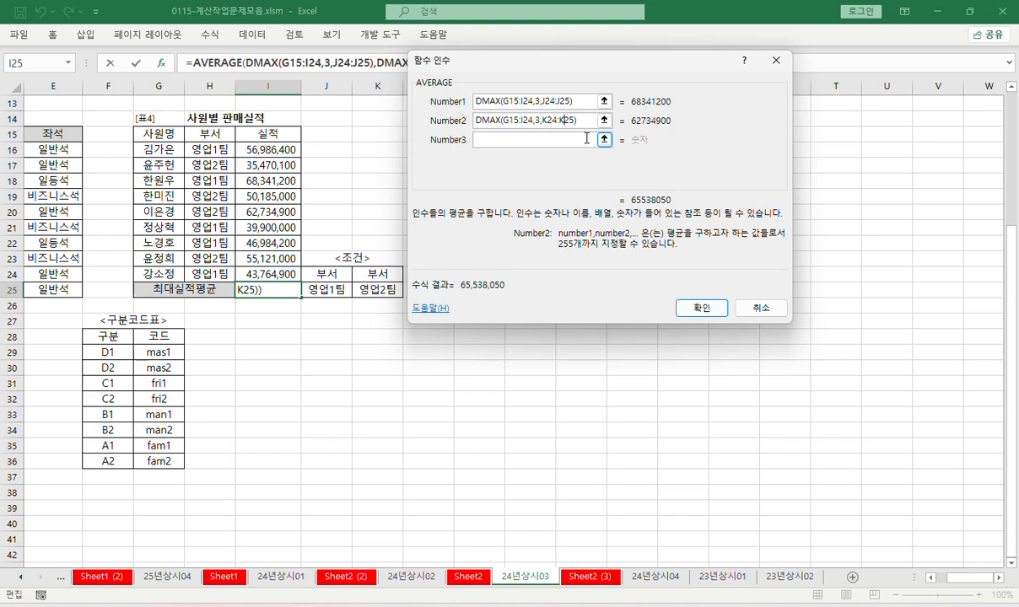
{"action": "key", "text": "Return"}
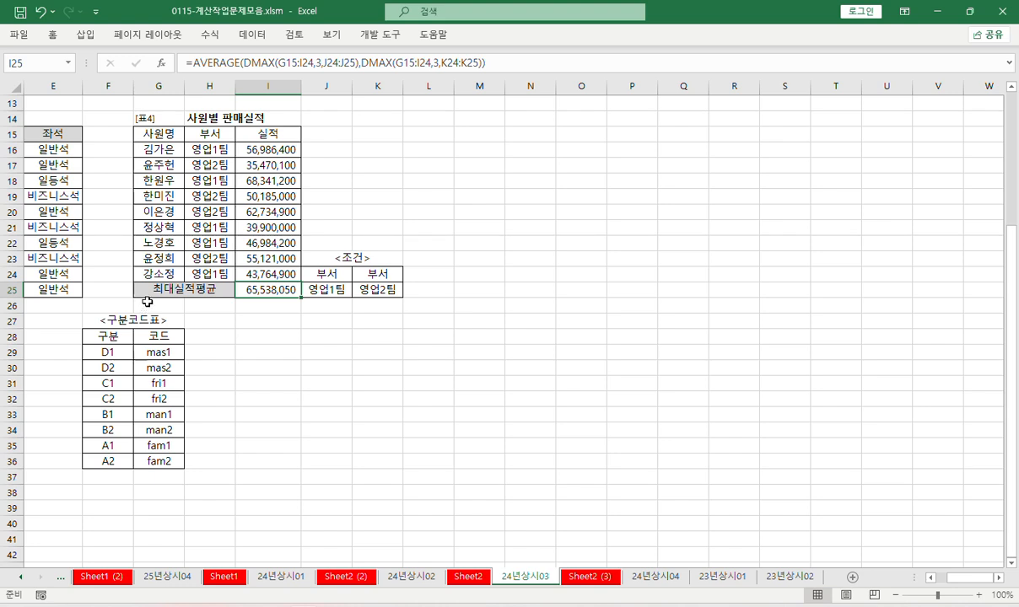
- Wrap the AVERAGE formula in I25 in a ROUNDUP function with -3 digits
{"action": "left_click", "coordinate": [194, 64]}
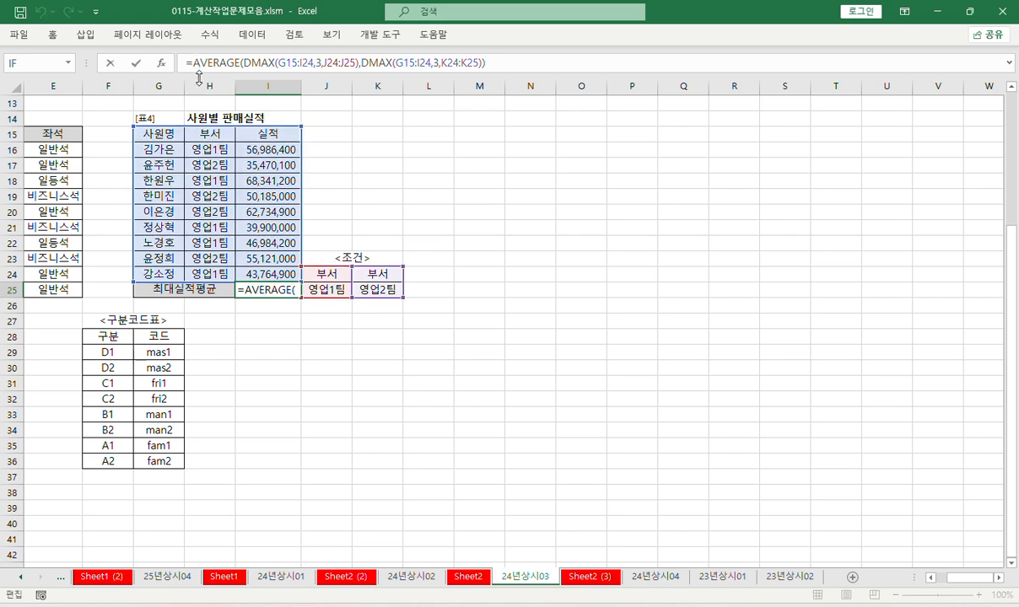
{"action": "type", "text": "rou"}
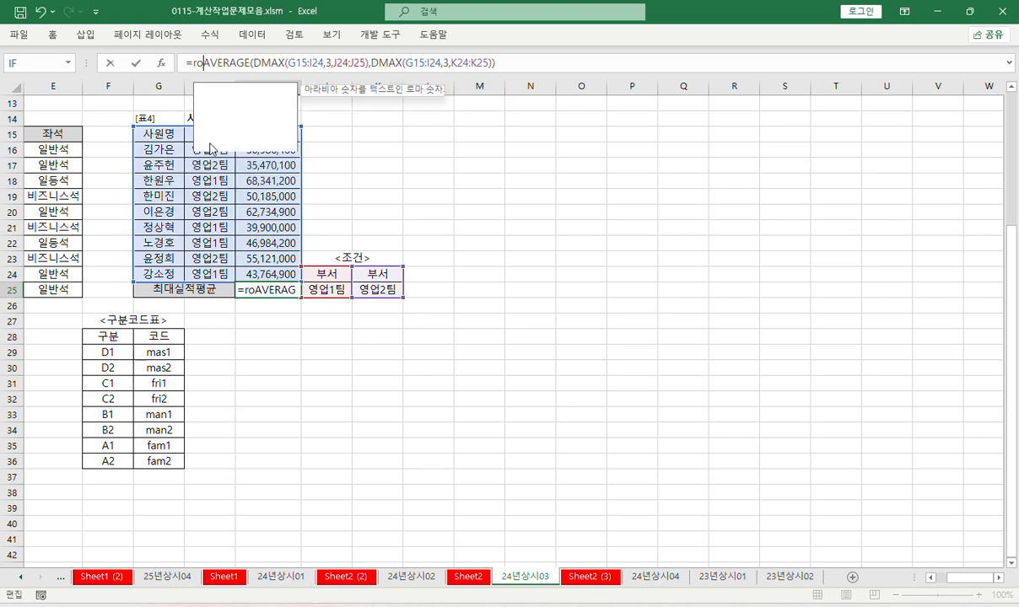
{"action": "key", "text": "Down"}
{"action": "key", "text": "Down"}
{"action": "key", "text": "Tab"}
{"action": "key", "text": "Left"}
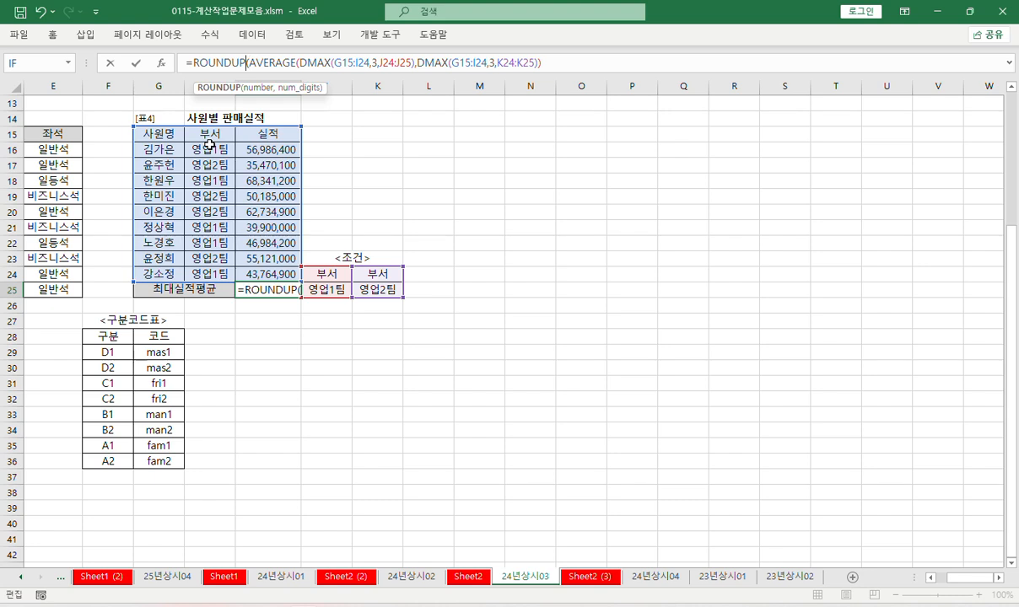
{"action": "key", "text": "ctrl+a"}
{"action": "key", "text": "Tab"}
{"action": "type", "text": "-3"}
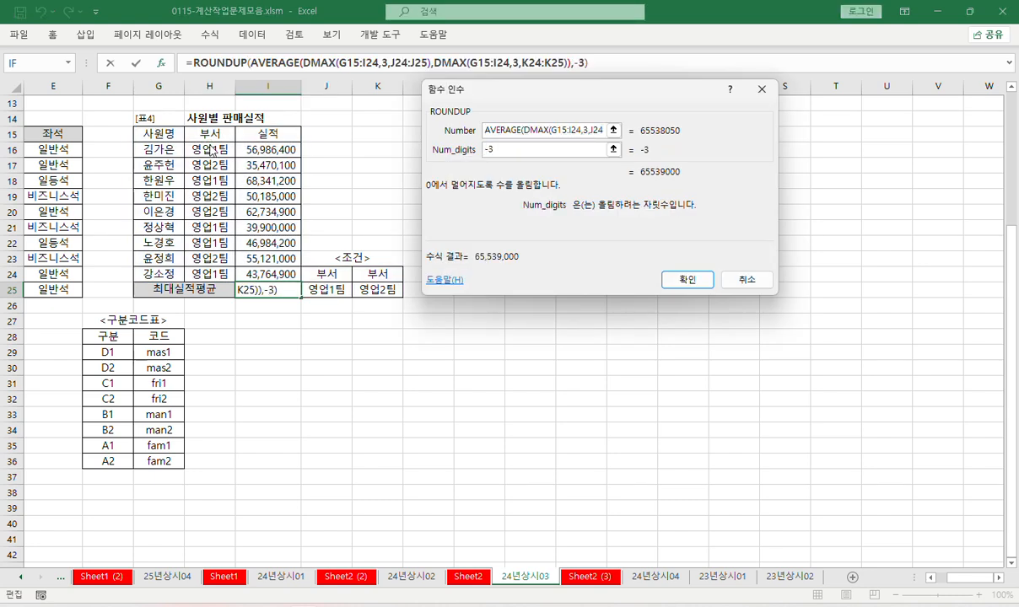
{"action": "key", "text": "Return"}
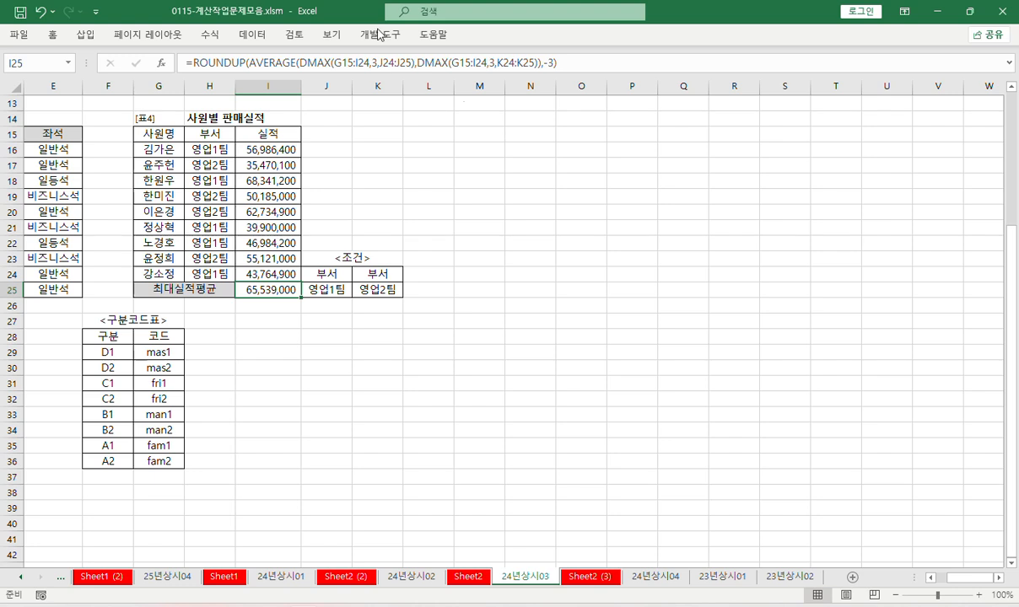
- Copy the ROUNDUP formula text from I25 into cells A11, A12 and A13 of the Sheet2 (3) worksheet
{"action": "left_click_drag", "start_coordinate": [598, 68], "coordinate": [127, 76]}
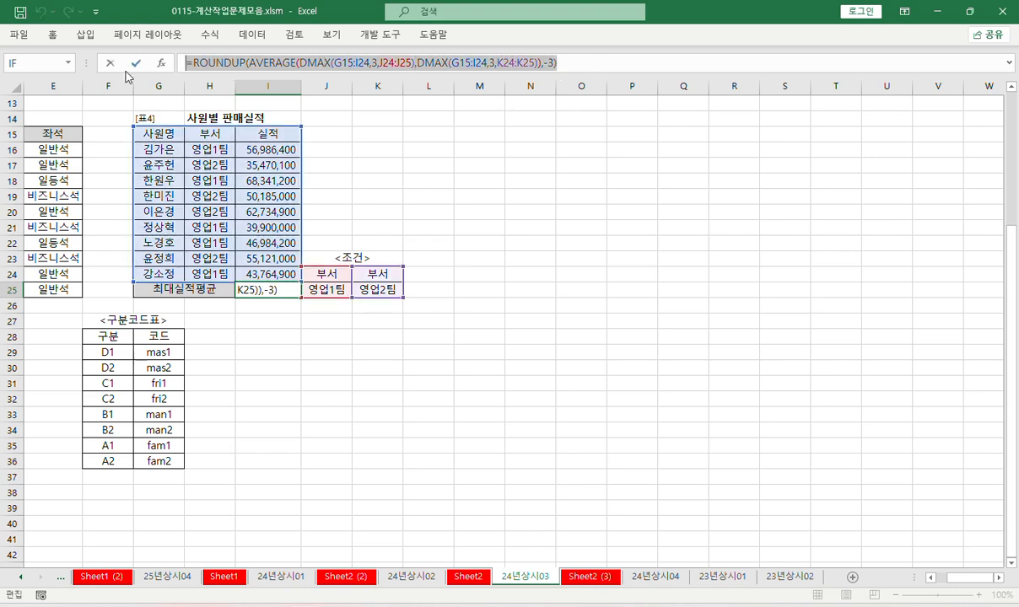
{"action": "key", "text": "Return"}
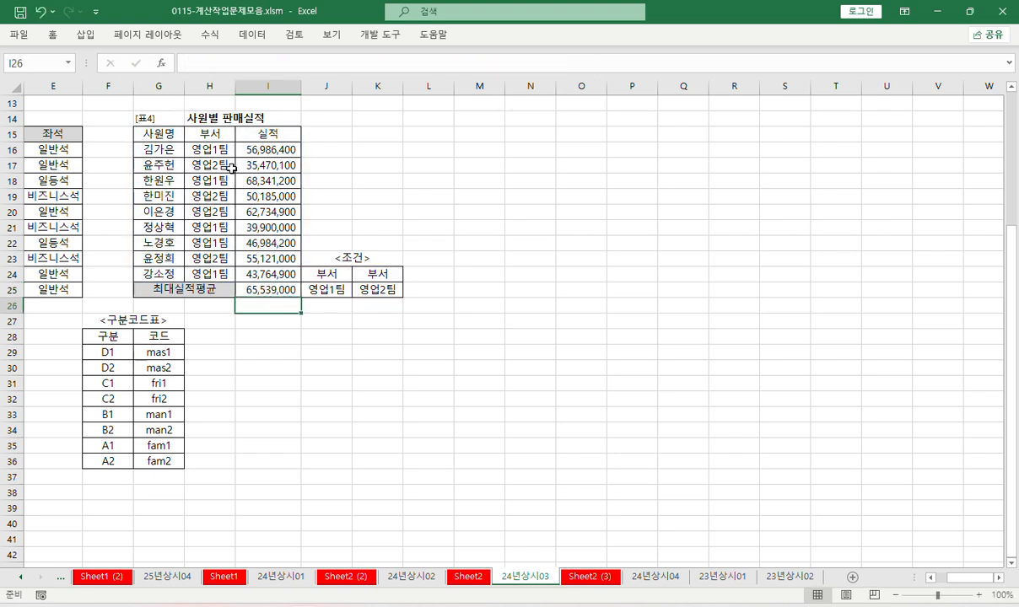
{"action": "left_click", "coordinate": [590, 577]}
{"action": "key", "text": "ctrl+v"}
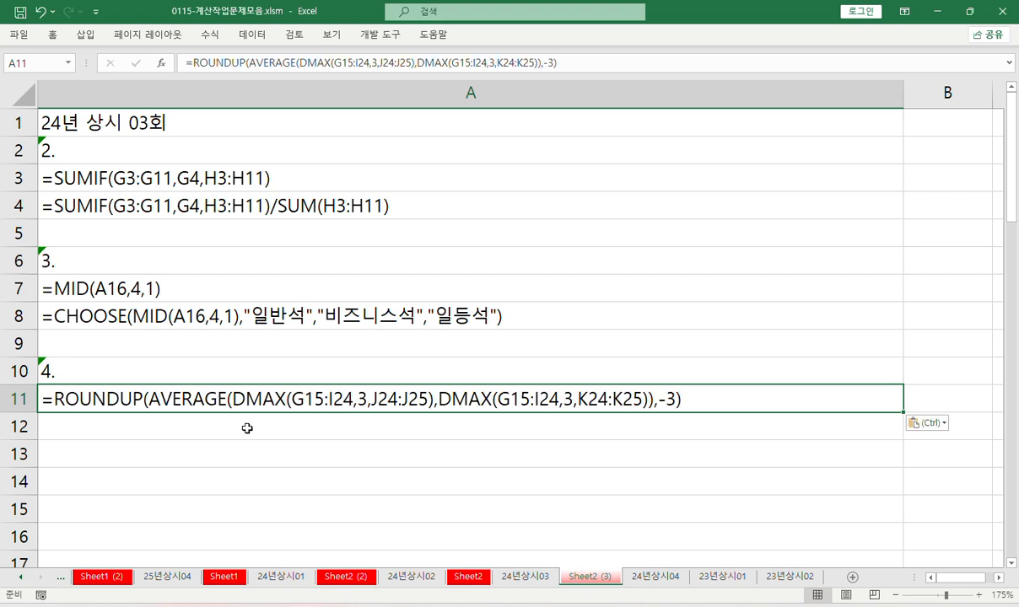
{"action": "key", "text": "Return"}
{"action": "key", "text": "ctrl+v"}
{"action": "key", "text": "Return"}
{"action": "key", "text": "ctrl+v"}
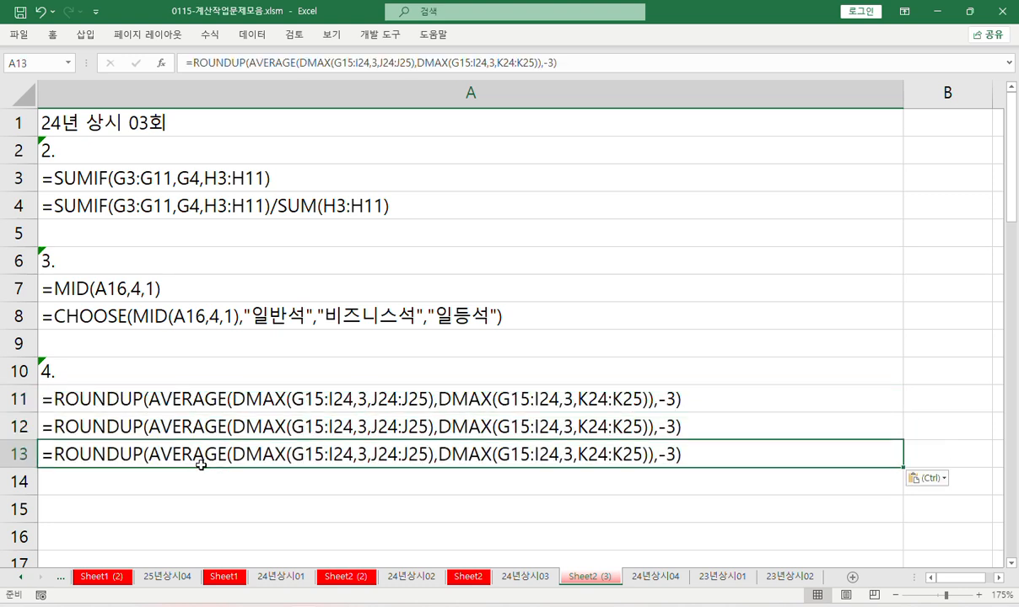
- Shorten the A11 text to =DMAX(G15:I24,3,J24:J25)
{"action": "double_click", "coordinate": [55, 400]}
{"action": "left_click_drag", "start_coordinate": [54, 400], "coordinate": [669, 404]}
{"action": "key", "text": "BackSpace"}
{"action": "key", "text": "BackSpace"}
{"action": "key", "text": "BackSpace"}
{"action": "key", "text": "Return"}
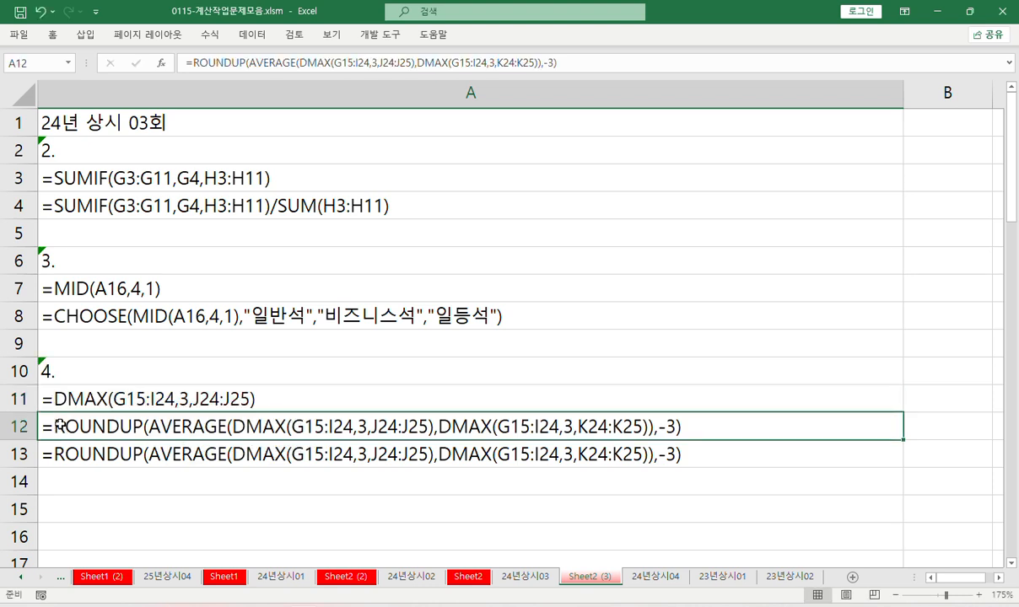
- Shorten the A12 text to =AVERAGE(DMAX(G15:I24,3,J24:J25),DMAX(G15:I24,3,K24:K25))
{"action": "double_click", "coordinate": [56, 426]}
{"action": "left_click_drag", "start_coordinate": [52, 426], "coordinate": [148, 430]}
{"action": "key", "text": "BackSpace"}
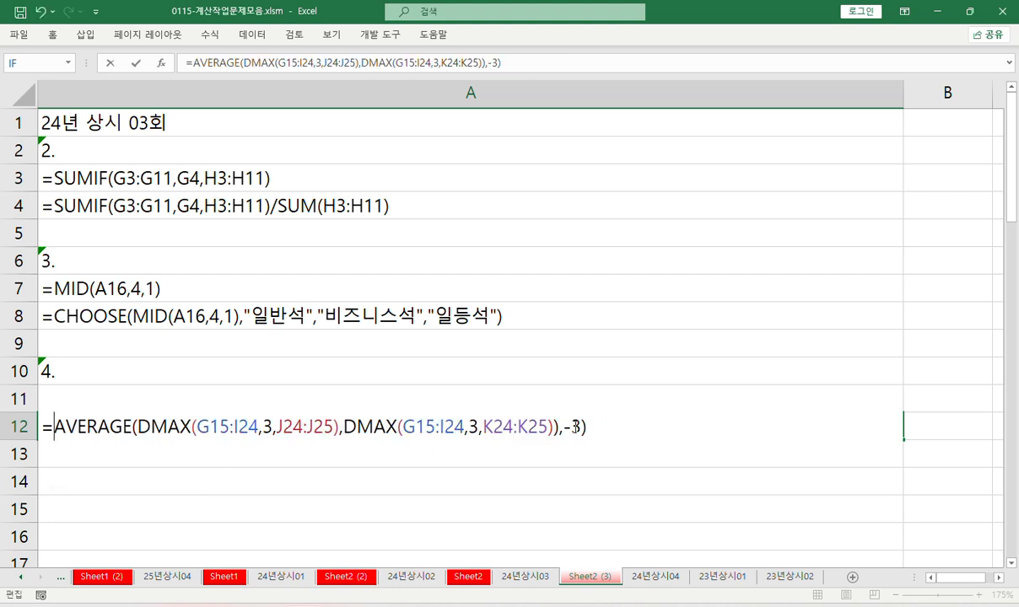
{"action": "left_click_drag", "start_coordinate": [562, 428], "coordinate": [683, 432]}
{"action": "key", "text": "BackSpace"}
{"action": "key", "text": "Return"}
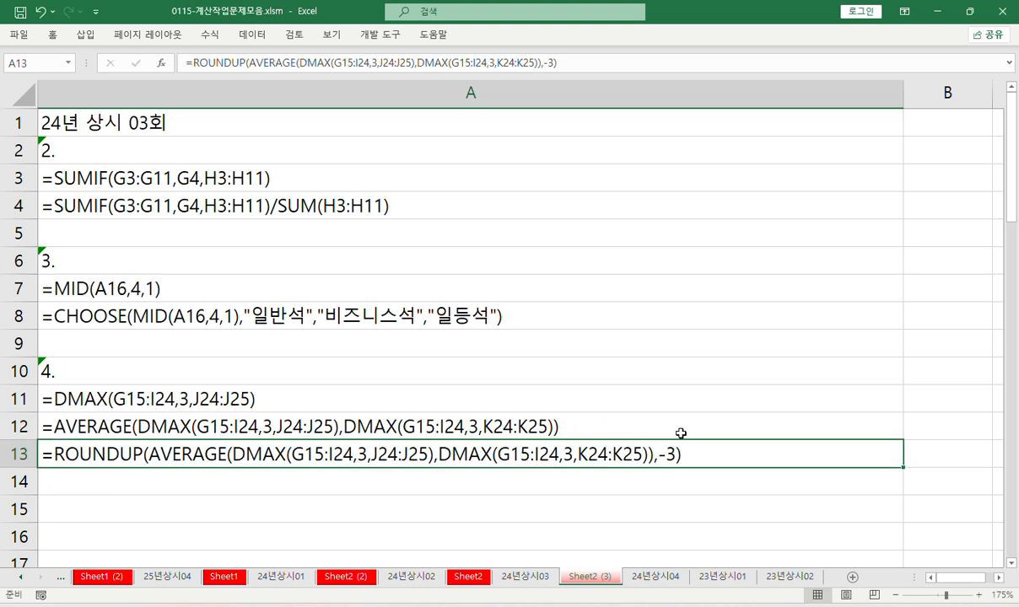
{"action": "scroll", "coordinate": [678, 428], "scroll_direction": "down", "scroll_amount": 3}
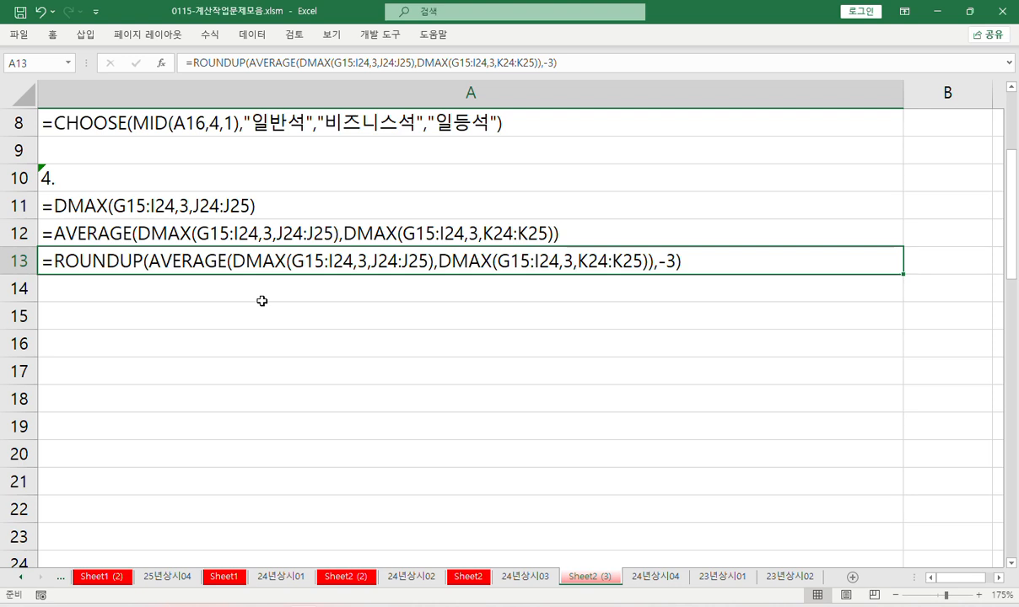
- Clear the formula in I25 of the 24년상시03 sheet and fill the criteria cells J24:J25 yellow
{"action": "left_click", "coordinate": [524, 577]}
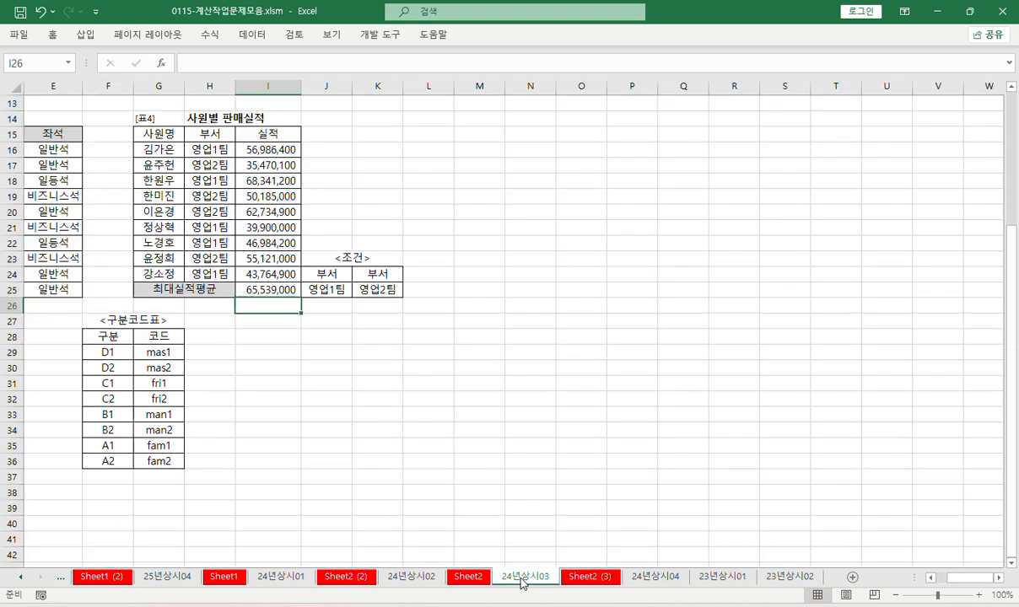
{"action": "key", "text": "Delete"}
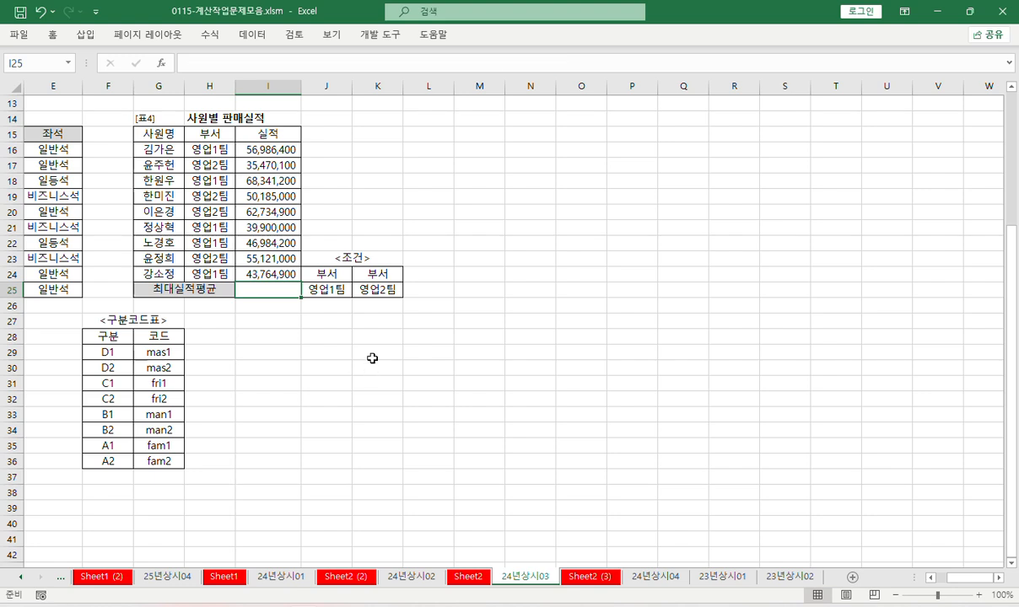
{"action": "left_click_drag", "start_coordinate": [337, 274], "coordinate": [379, 291]}
{"action": "right_click", "coordinate": [334, 289]}
{"action": "left_click", "coordinate": [393, 159]}
{"action": "left_click", "coordinate": [324, 291]}
{"action": "left_click", "coordinate": [268, 292]}
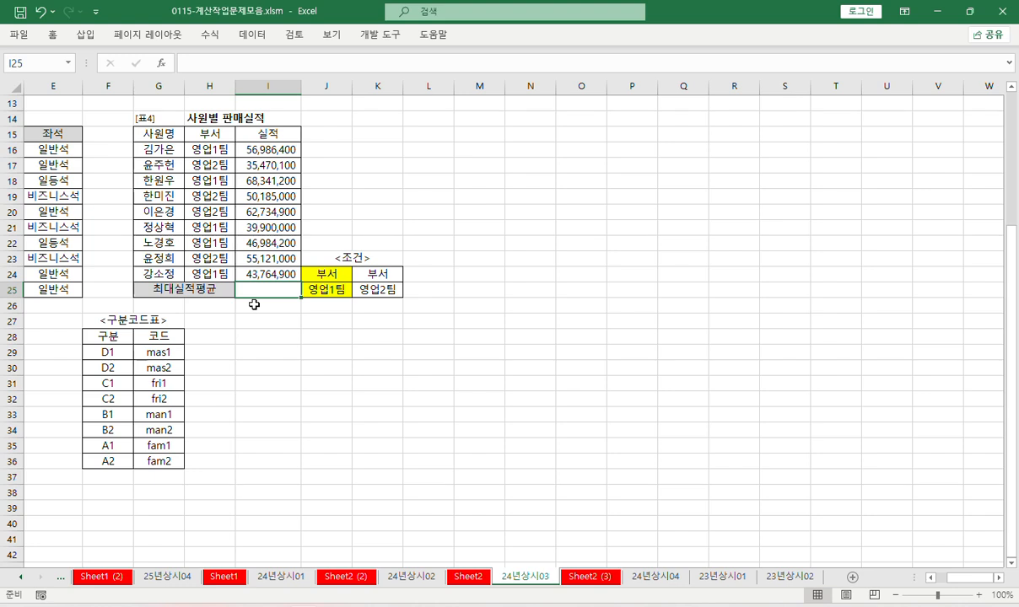
{"action": "left_click_drag", "start_coordinate": [325, 273], "coordinate": [375, 289]}
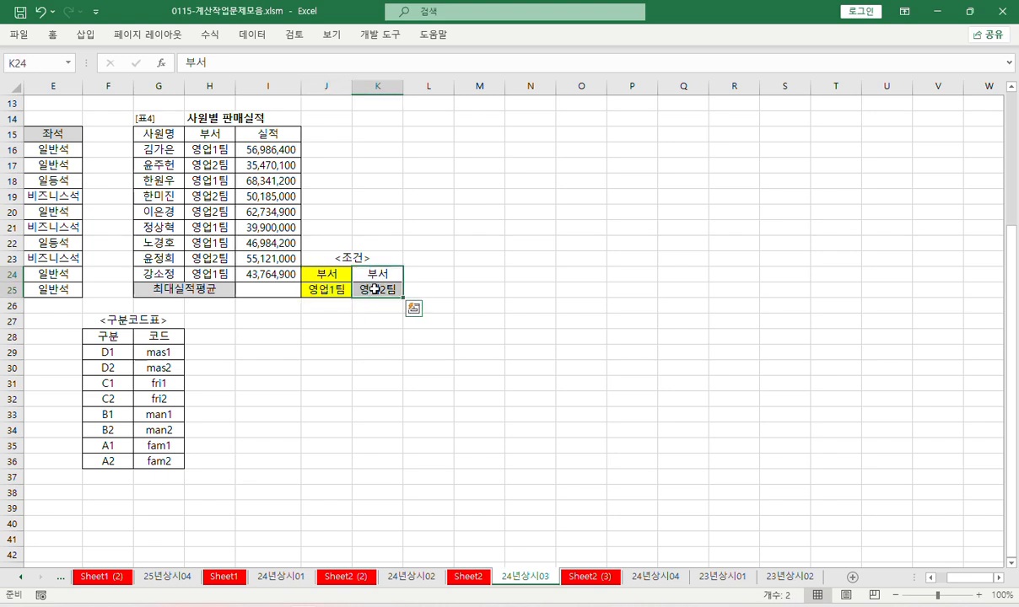
- Enter a DMAX formula in I25 with database G15:I24, field 3 and criteria J24:J25
{"action": "left_click", "coordinate": [291, 290]}
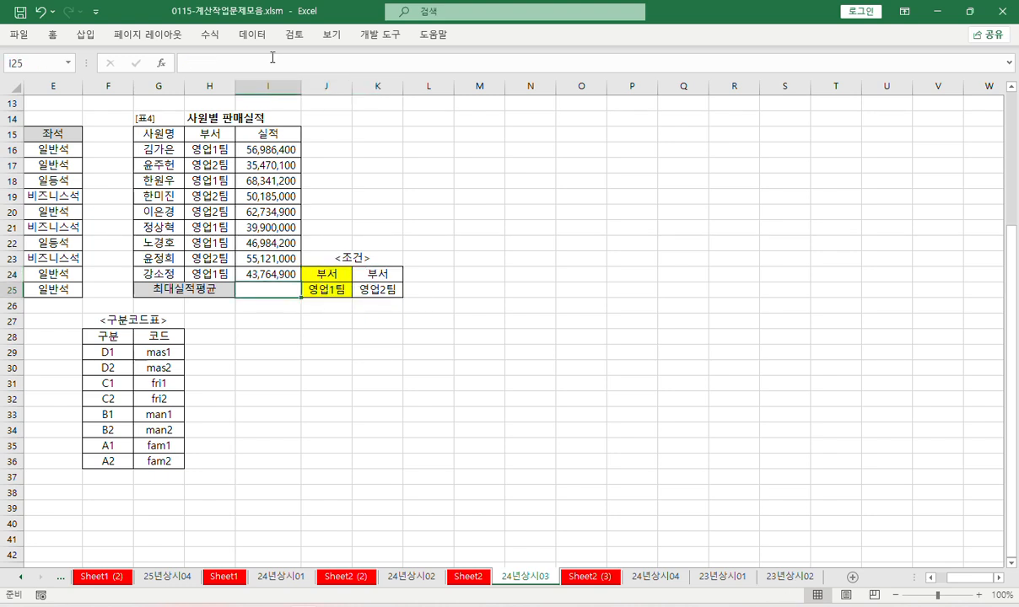
{"action": "left_click", "coordinate": [225, 61]}
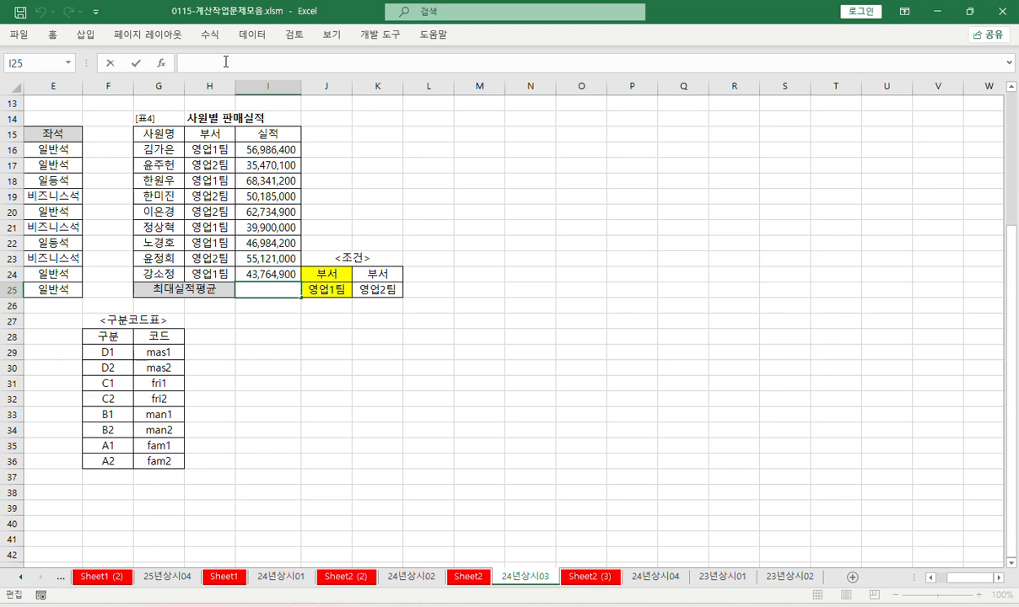
{"action": "type", "text": "=dm"}
{"action": "key", "text": "Tab"}
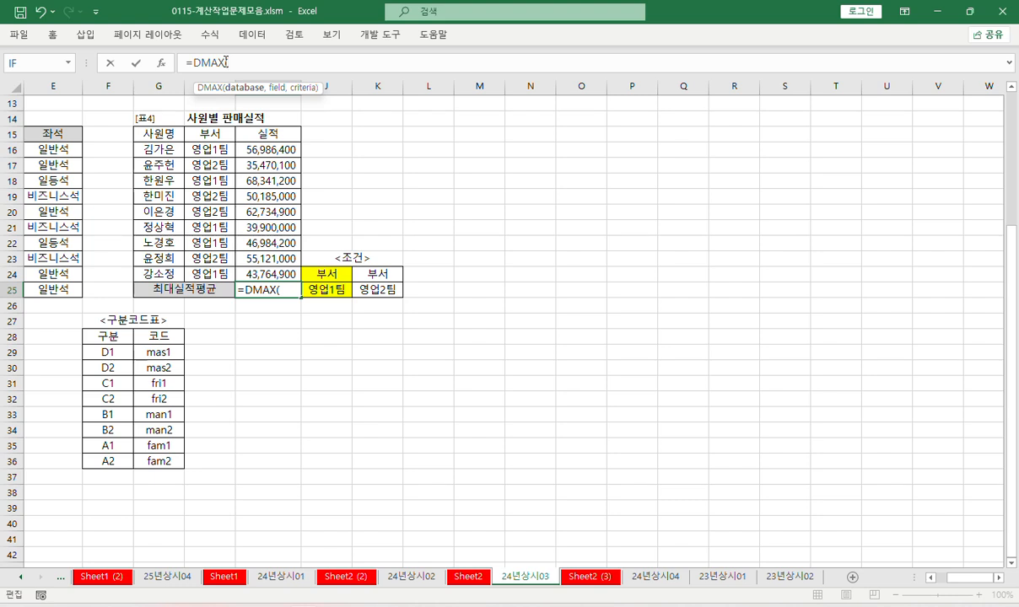
{"action": "key", "text": "ctrl+a"}
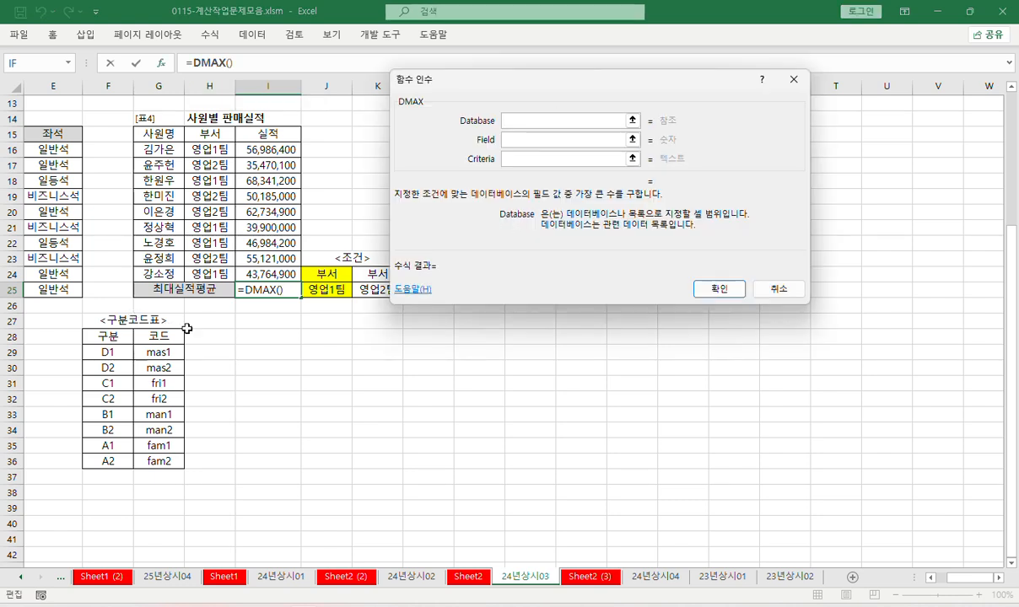
{"action": "left_click_drag", "start_coordinate": [150, 131], "coordinate": [253, 274]}
{"action": "key", "text": "Tab"}
{"action": "type", "text": "3"}
{"action": "key", "text": "Tab"}
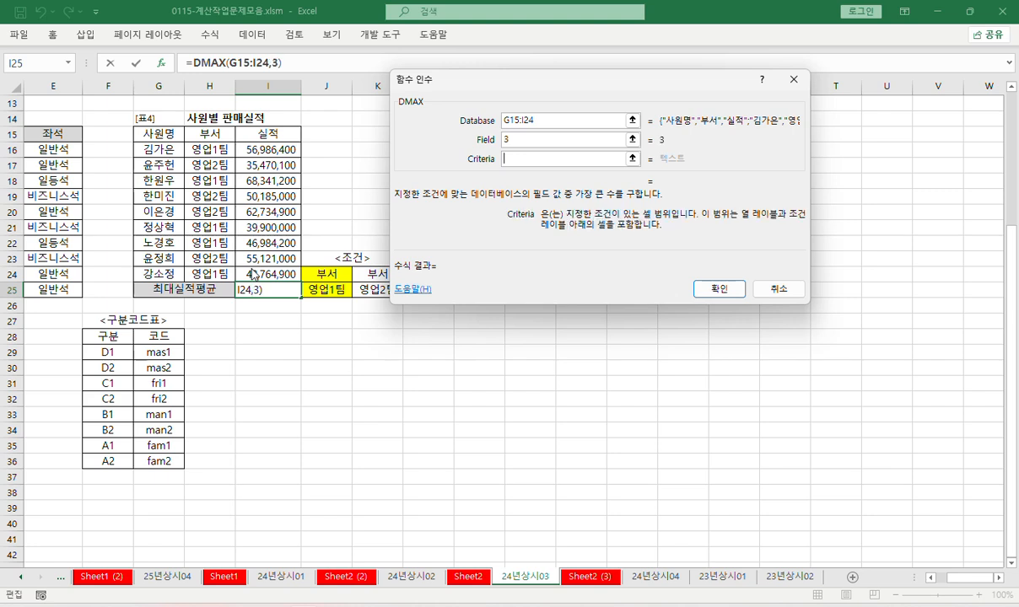
{"action": "left_click_drag", "start_coordinate": [326, 274], "coordinate": [321, 288]}
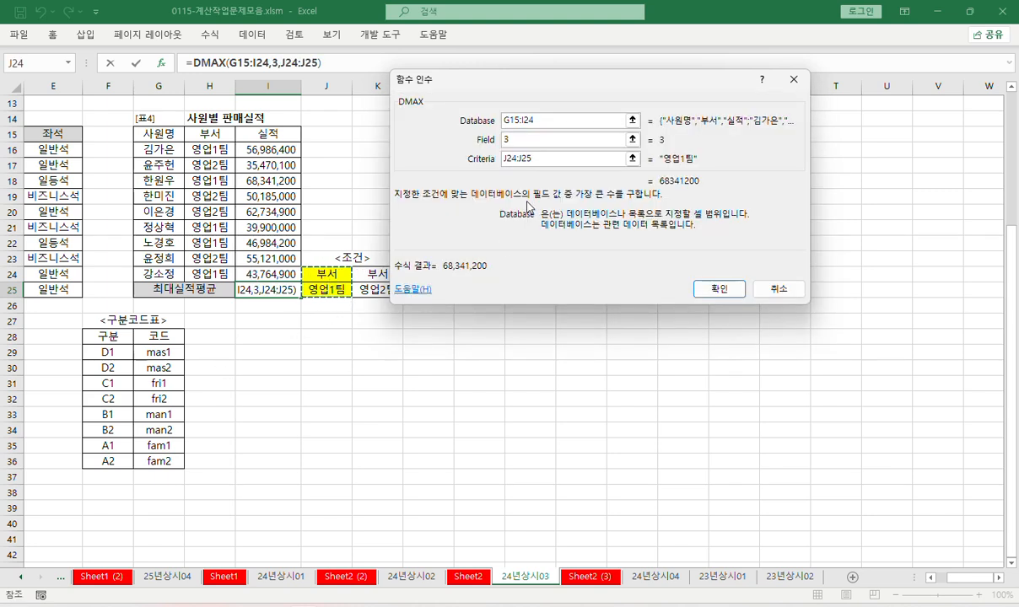
{"action": "left_click_drag", "start_coordinate": [489, 83], "coordinate": [434, 86]}
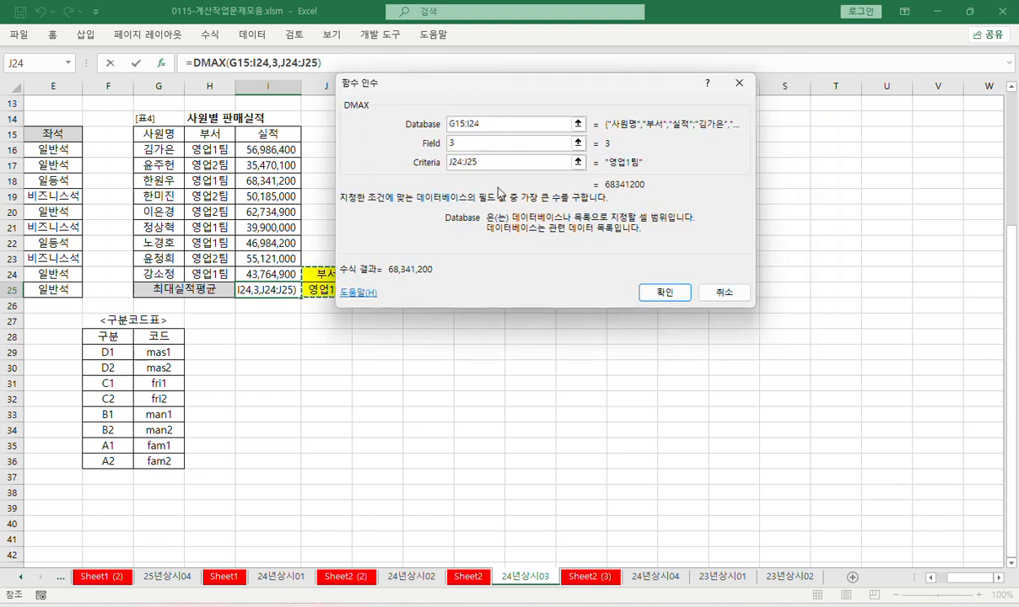
{"action": "key", "text": "Tab"}
{"action": "key", "text": "Return"}
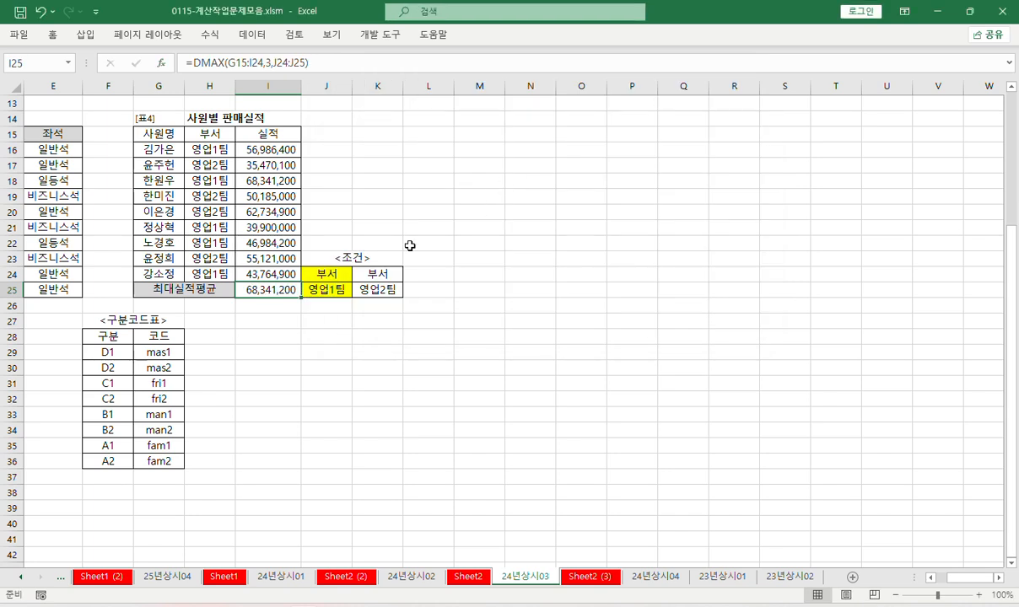
- Wrap the DMAX formula in I25 in an AVERAGE function and add a copy of DMAX(G15:I24,3,J24:J25) as its second argument
{"action": "left_click", "coordinate": [194, 63]}
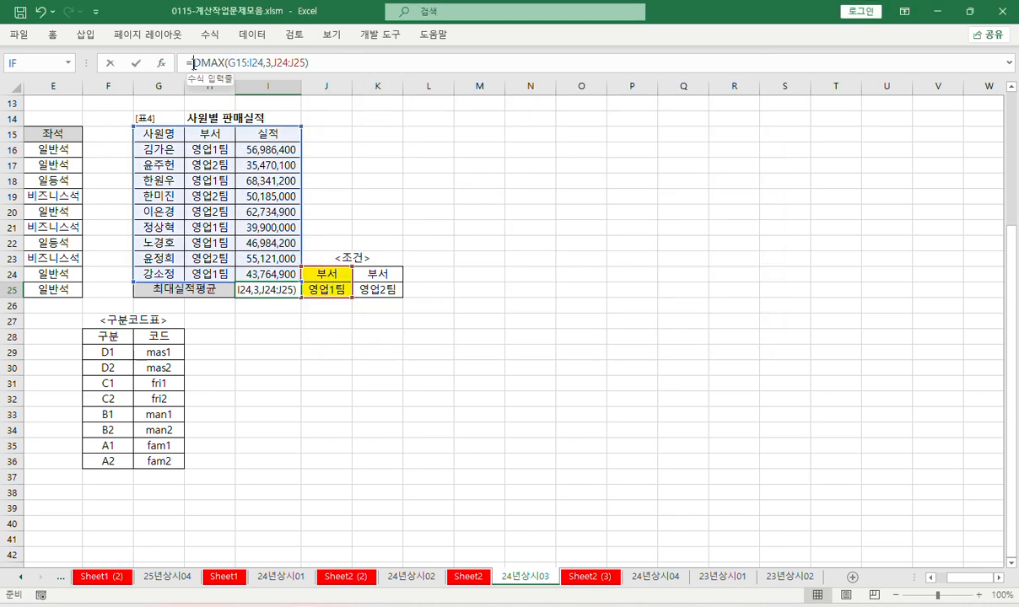
{"action": "type", "text": "ave"}
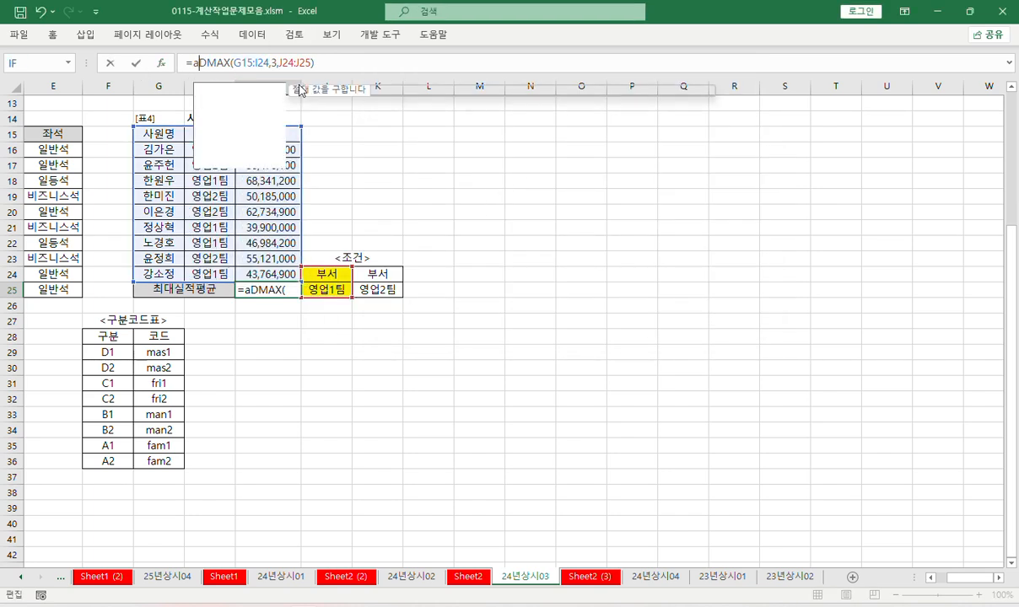
{"action": "key", "text": "Down"}
{"action": "key", "text": "Tab"}
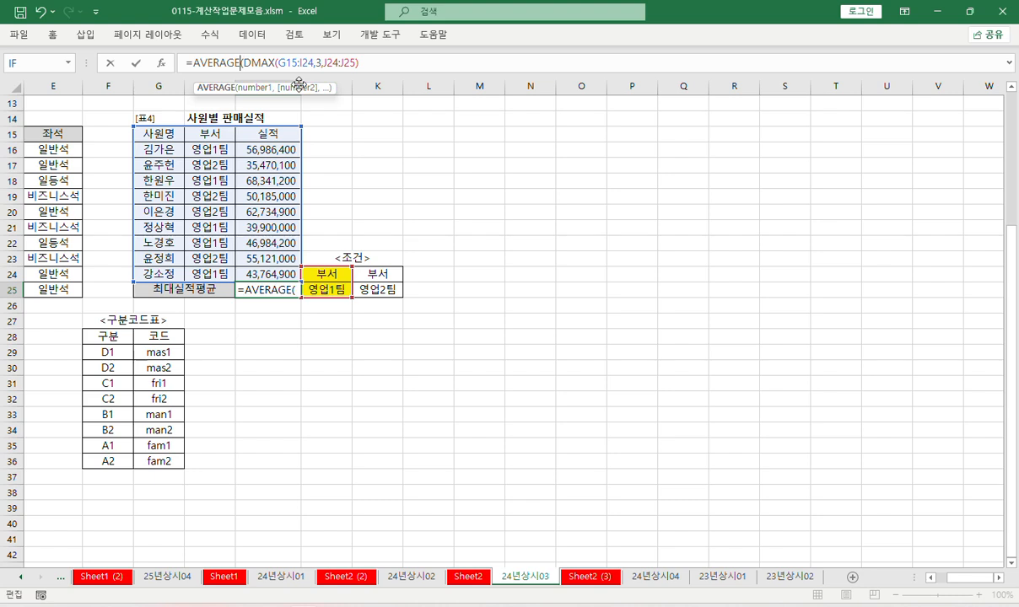
{"action": "key", "text": "ctrl+a"}
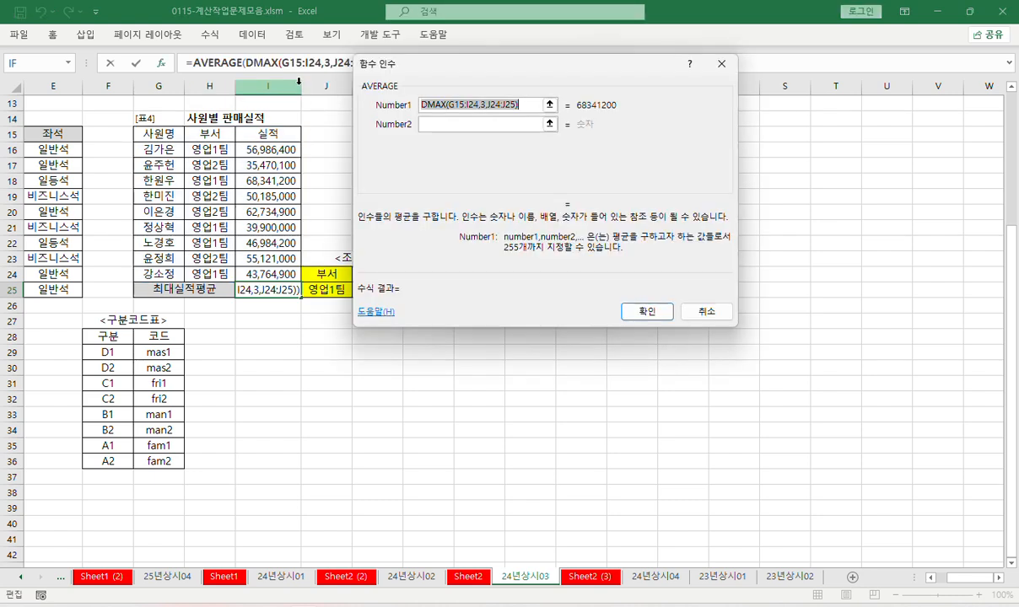
{"action": "left_click_drag", "start_coordinate": [441, 61], "coordinate": [413, 86]}
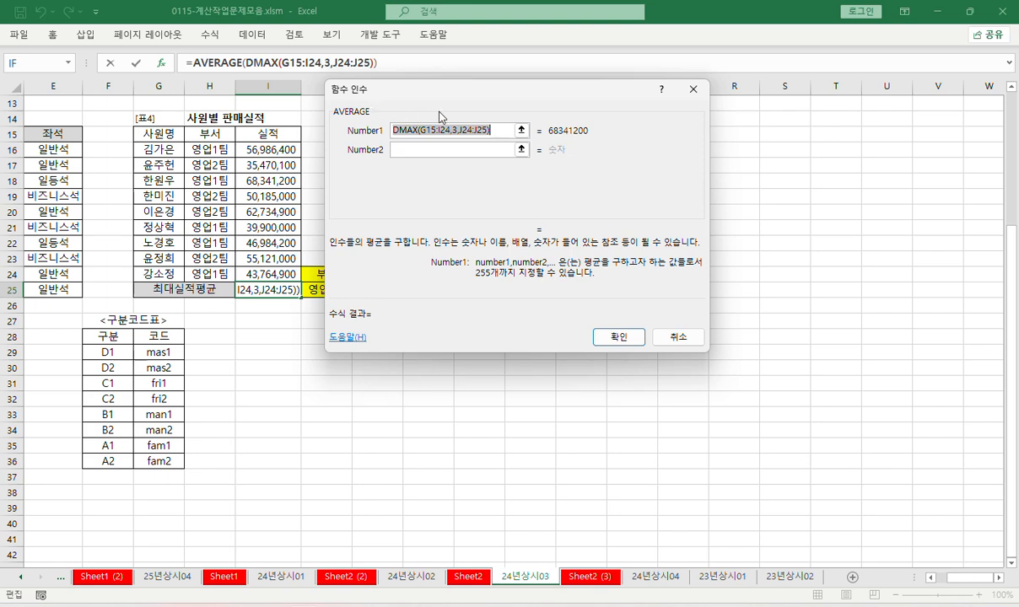
{"action": "left_click", "coordinate": [428, 148]}
{"action": "key", "text": "ctrl+v"}
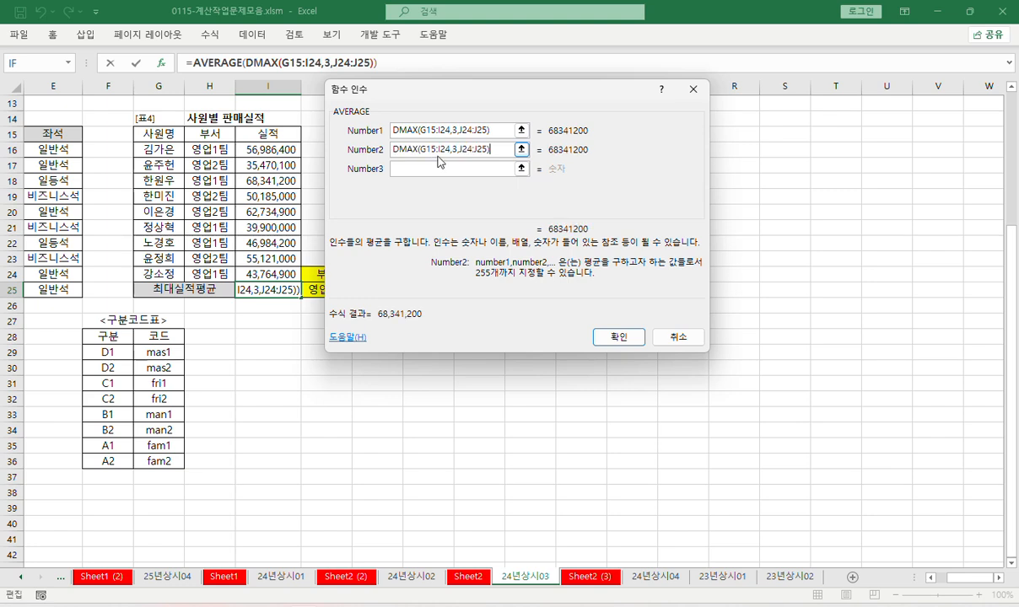
{"action": "left_click_drag", "start_coordinate": [387, 90], "coordinate": [467, 98]}
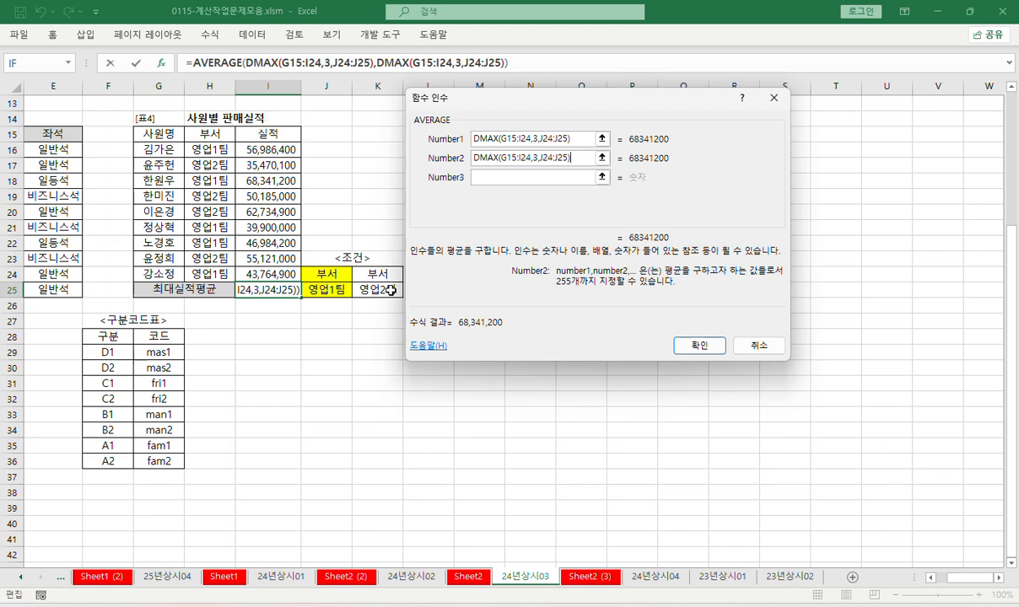
- Edit the criteria text of the second DMAX argument to k24:k25
{"action": "left_click_drag", "start_coordinate": [541, 157], "coordinate": [567, 156]}
{"action": "left_click", "coordinate": [550, 160]}
{"action": "key", "text": "Delete"}
{"action": "type", "text": "k"}
{"action": "key", "text": "Right"}
{"action": "key", "text": "Right"}
{"action": "key", "text": "Right"}
{"action": "key", "text": "Delete"}
{"action": "type", "text": "k"}
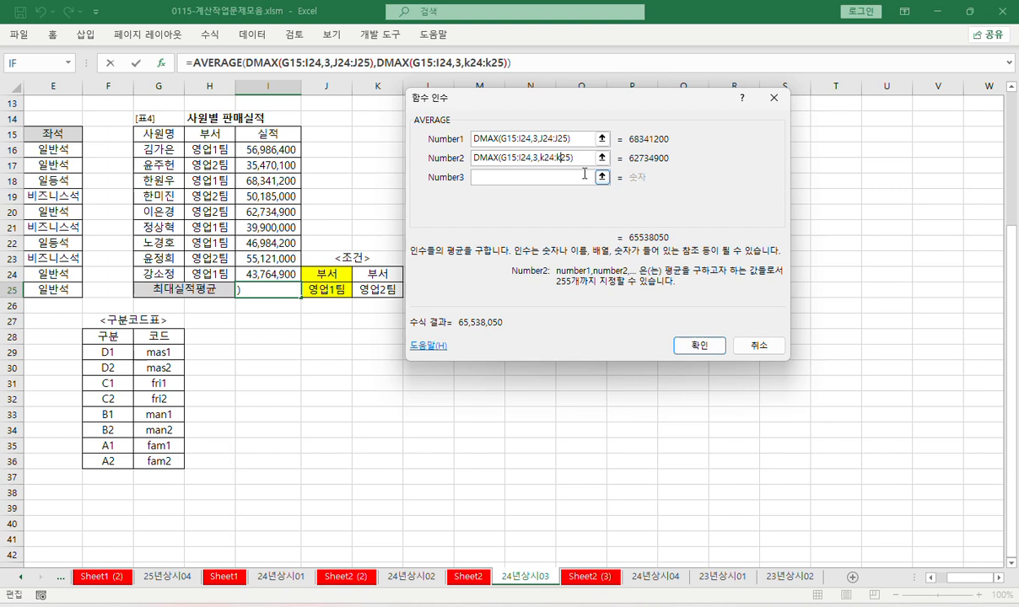
- Reselect cells K24:K25 as the second DMAX function's criteria and enter the AVERAGE formula in I25
{"action": "left_click", "coordinate": [215, 63]}
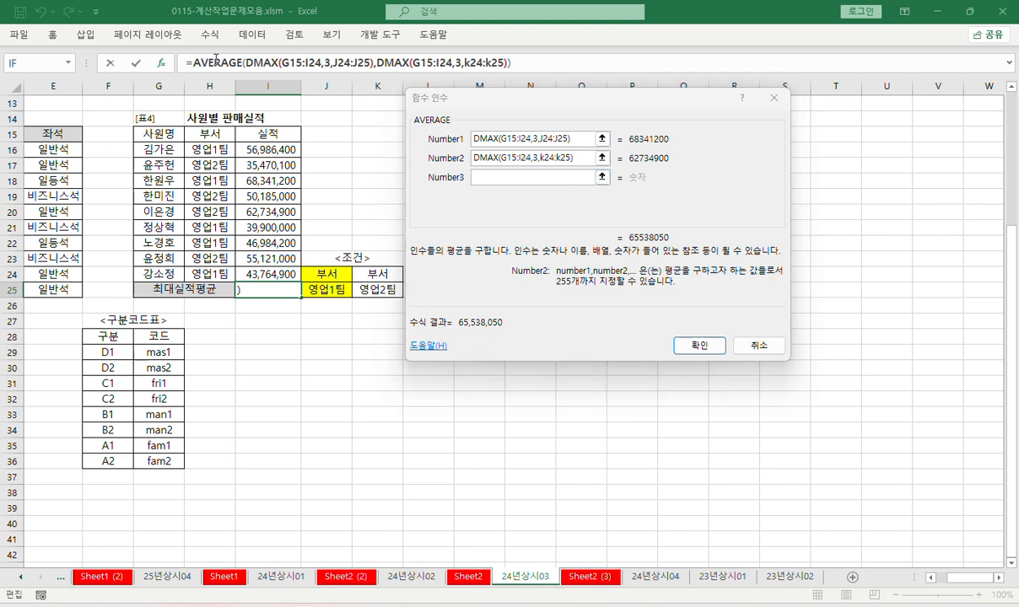
{"action": "left_click", "coordinate": [396, 63]}
{"action": "left_click_drag", "start_coordinate": [550, 178], "coordinate": [513, 181]}
{"action": "left_click_drag", "start_coordinate": [369, 273], "coordinate": [373, 286]}
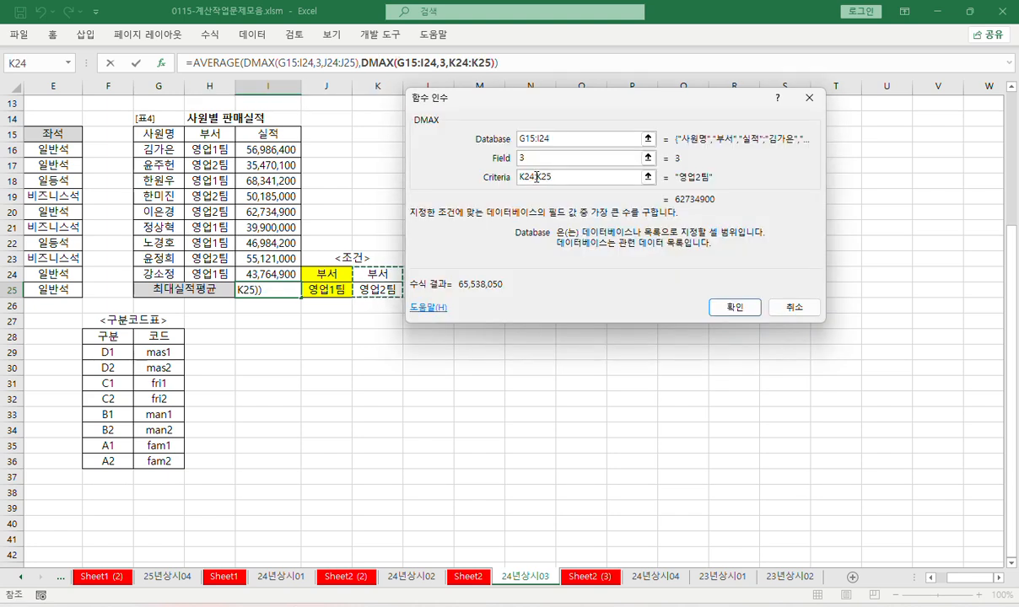
{"action": "left_click", "coordinate": [725, 307]}
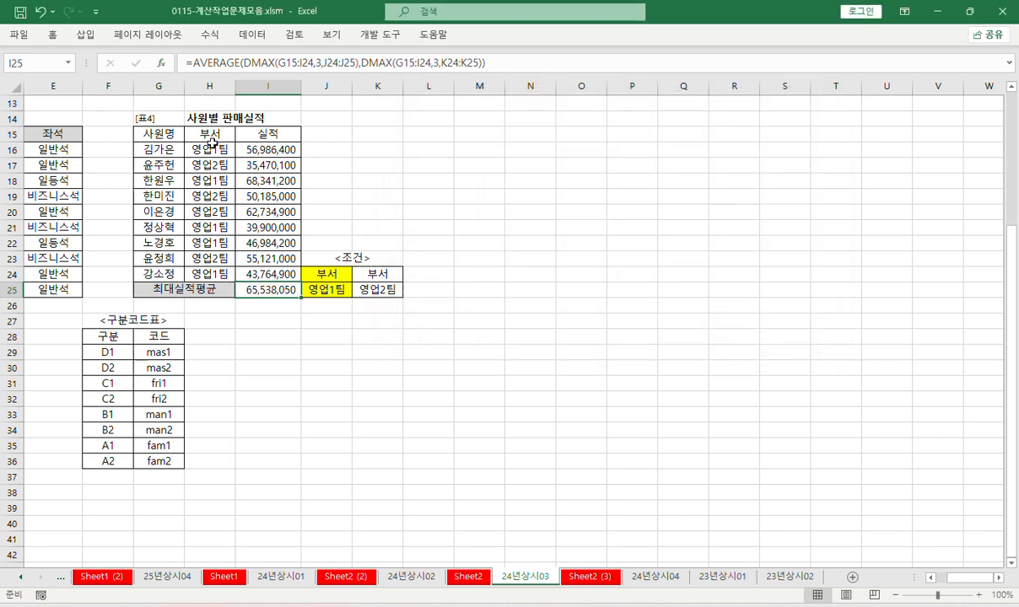
- Wrap the AVERAGE formula in I25 in ROUNDUP with -3 as the number of digits
{"action": "left_click", "coordinate": [185, 63]}
{"action": "type", "text": "rou"}
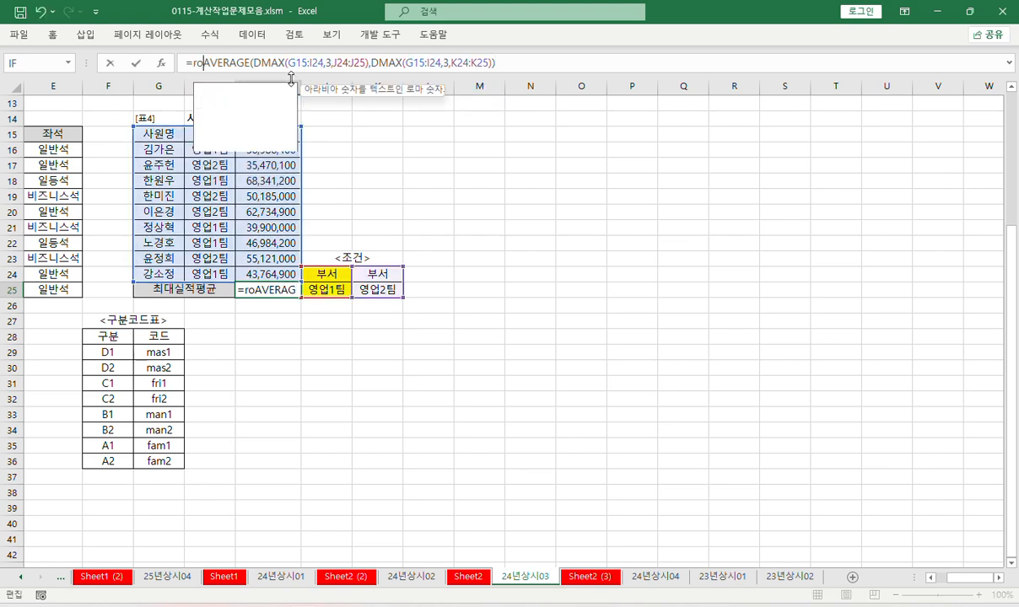
{"action": "key", "text": "Down"}
{"action": "key", "text": "Down"}
{"action": "key", "text": "Tab"}
{"action": "key", "text": "Left"}
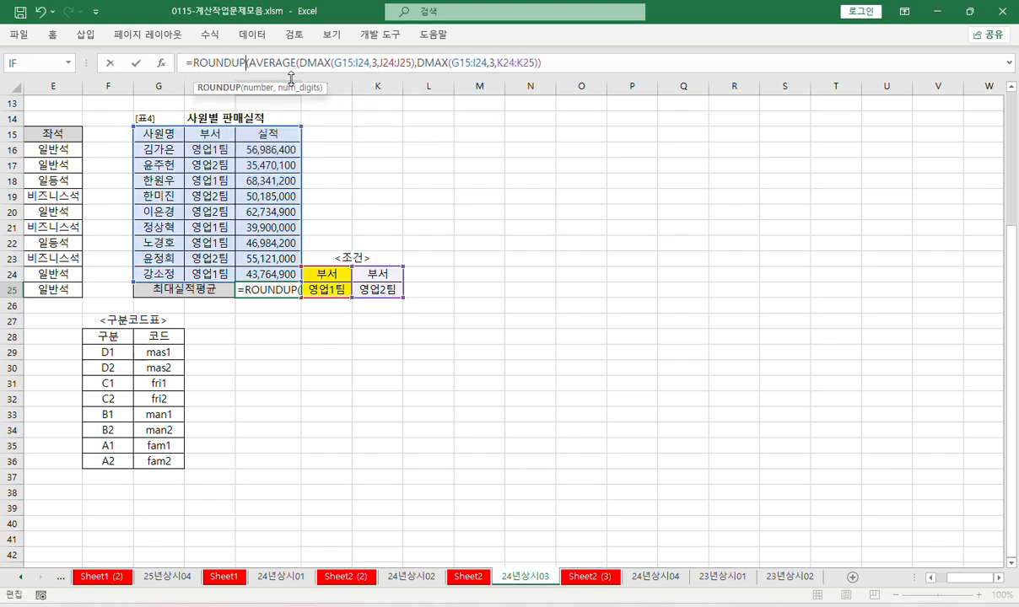
{"action": "key", "text": "ctrl+a"}
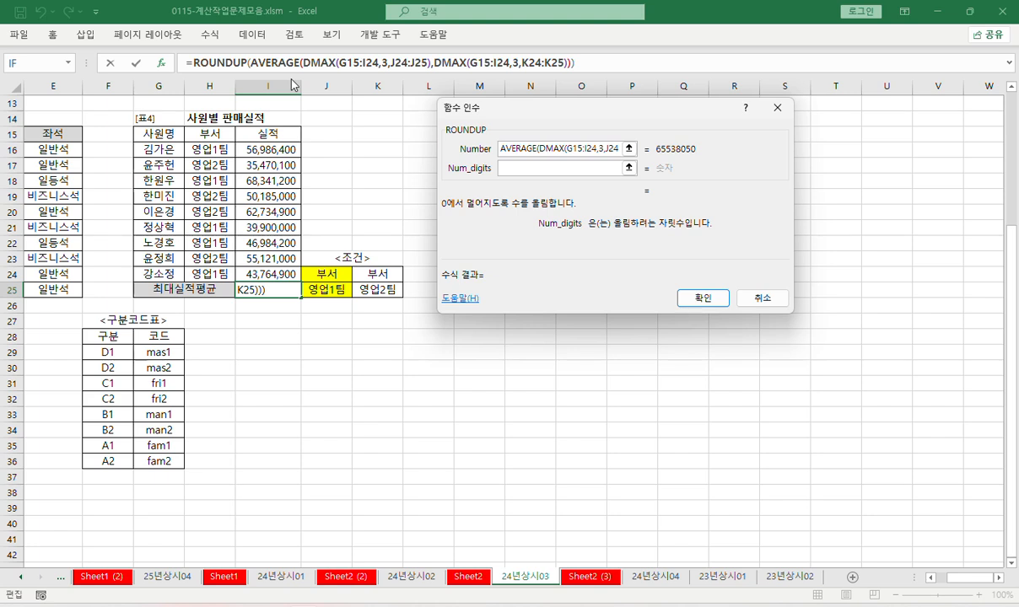
{"action": "type", "text": "-3"}
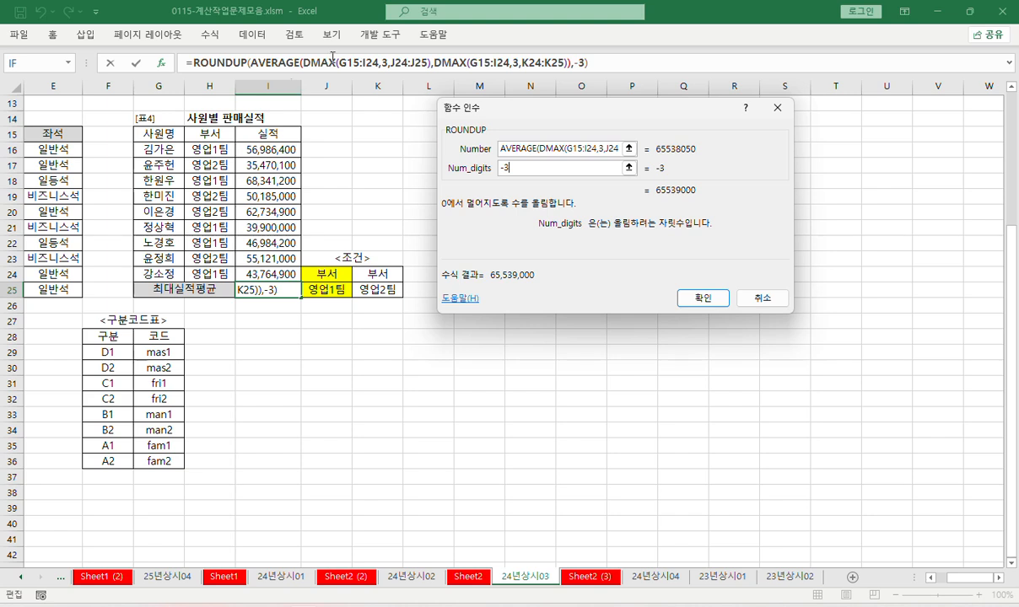
{"action": "left_click", "coordinate": [696, 296]}
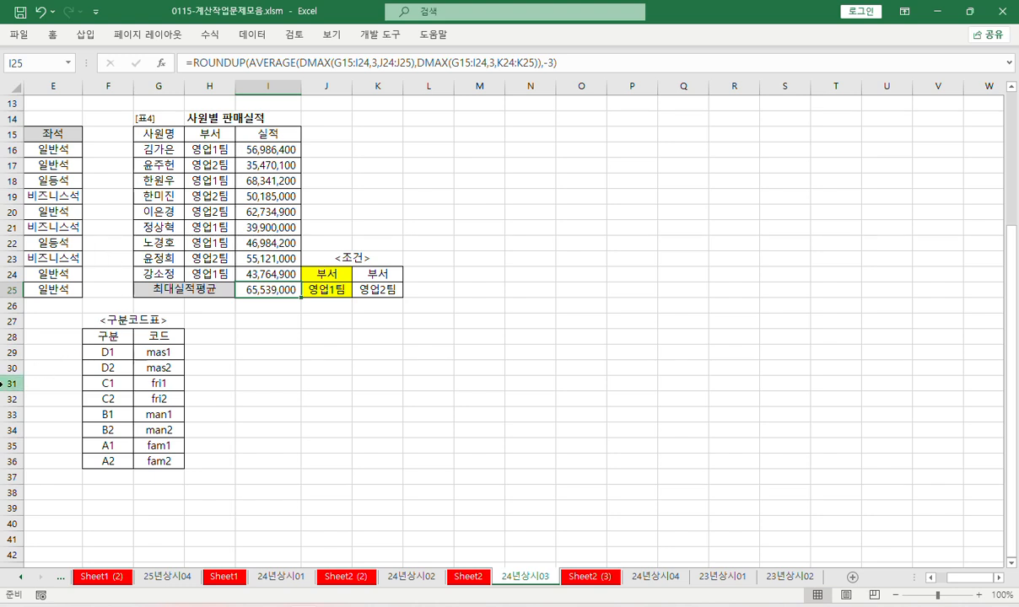
- Examine the birth date and category cells in the first row of the [표5] member management table
{"action": "left_click", "coordinate": [166, 382]}
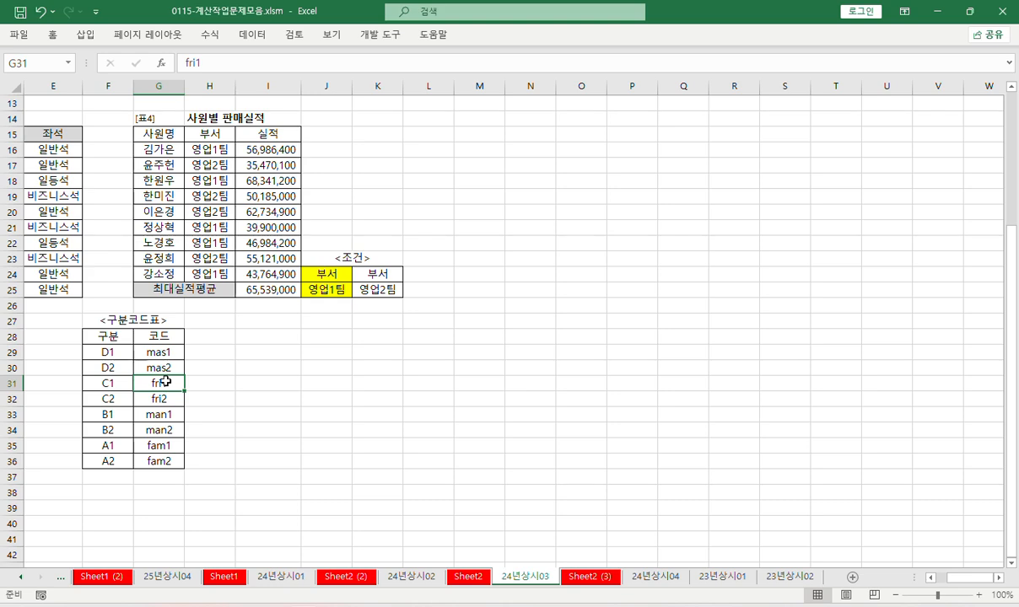
{"action": "key", "text": "Home"}
{"action": "scroll", "coordinate": [131, 342], "scroll_direction": "down", "scroll_amount": 3}
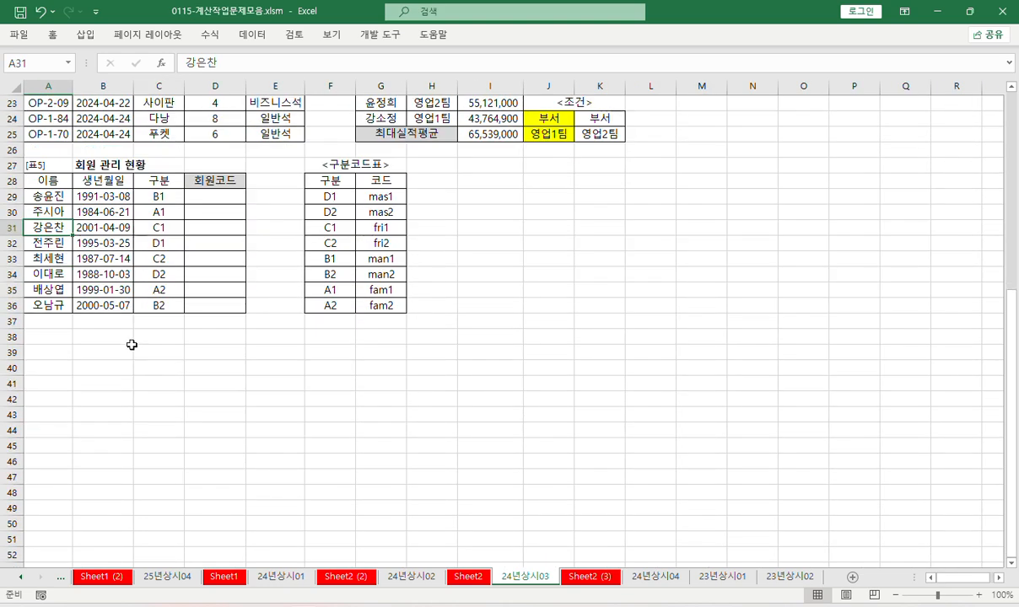
{"action": "left_click", "coordinate": [101, 198]}
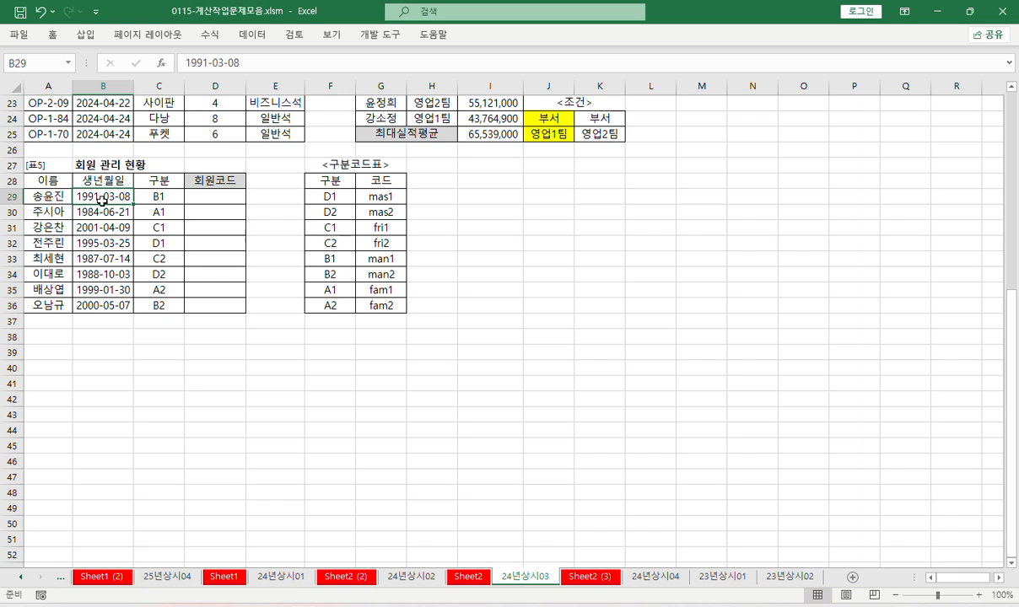
{"action": "left_click", "coordinate": [146, 197]}
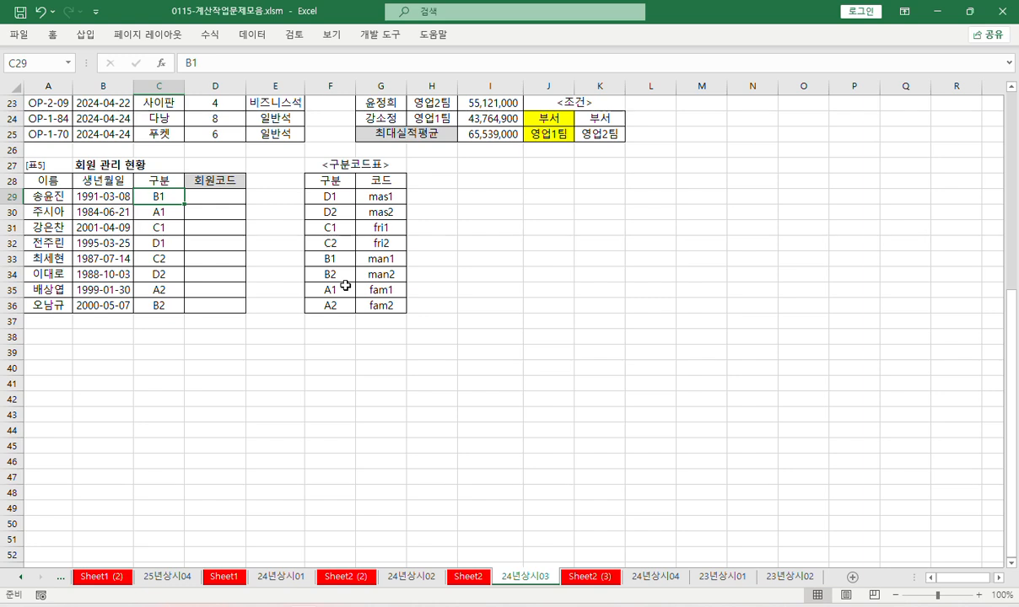
- Review the birth dates in B29:B36 and fill the category cell C29 with yellow
{"action": "left_click_drag", "start_coordinate": [100, 195], "coordinate": [100, 308]}
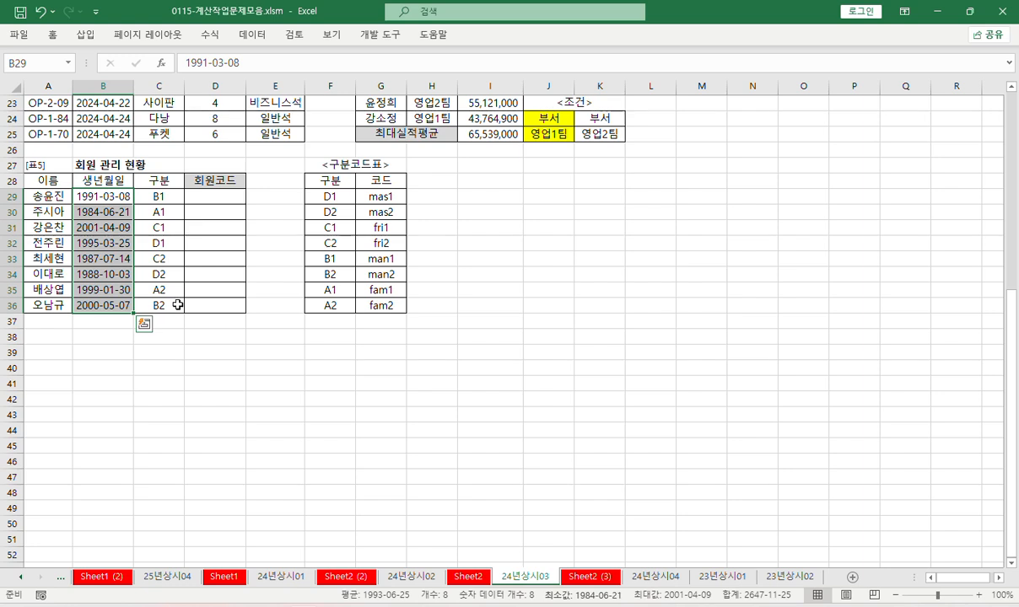
{"action": "left_click", "coordinate": [162, 200]}
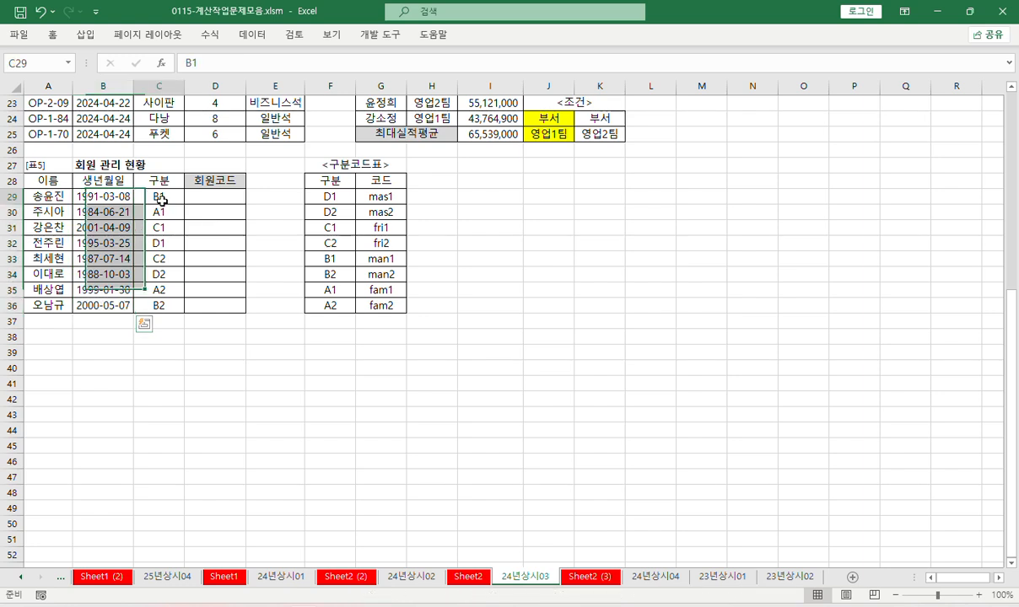
{"action": "right_click", "coordinate": [162, 195]}
{"action": "left_click", "coordinate": [222, 159]}
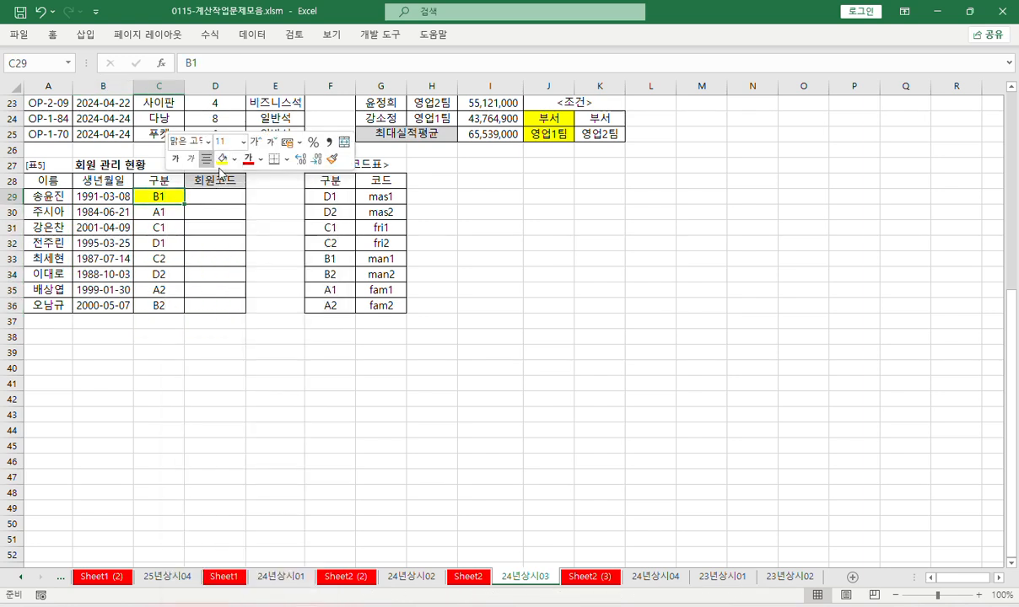
- Fill the category cells F29:F36 of the <구분코드표> table with yellow and color the codes in G29:G36 red
{"action": "left_click_drag", "start_coordinate": [326, 196], "coordinate": [327, 306]}
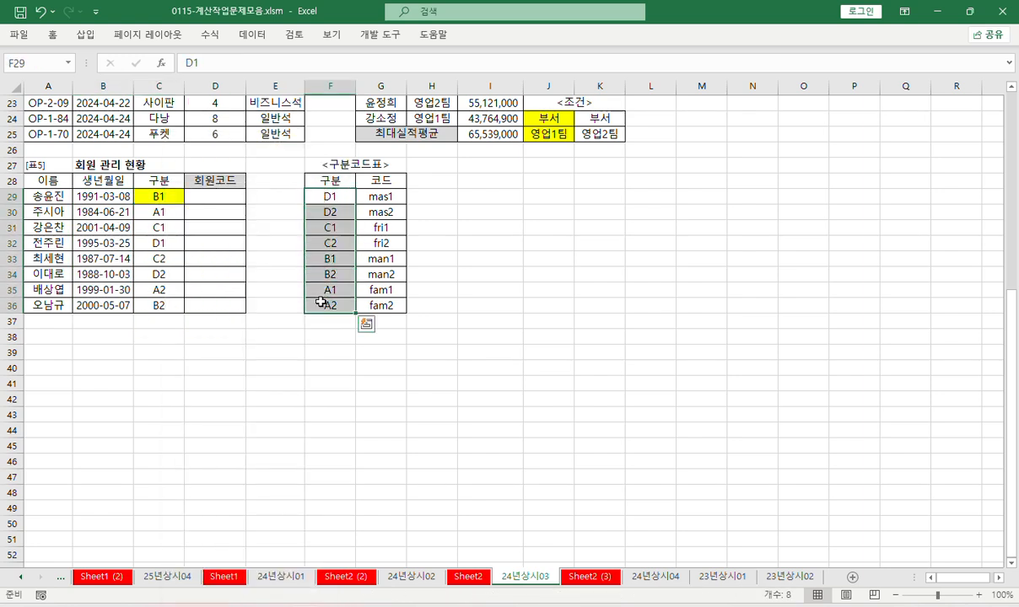
{"action": "right_click", "coordinate": [327, 305]}
{"action": "left_click", "coordinate": [379, 159]}
{"action": "left_click_drag", "start_coordinate": [381, 196], "coordinate": [380, 306]}
{"action": "right_click", "coordinate": [380, 307]}
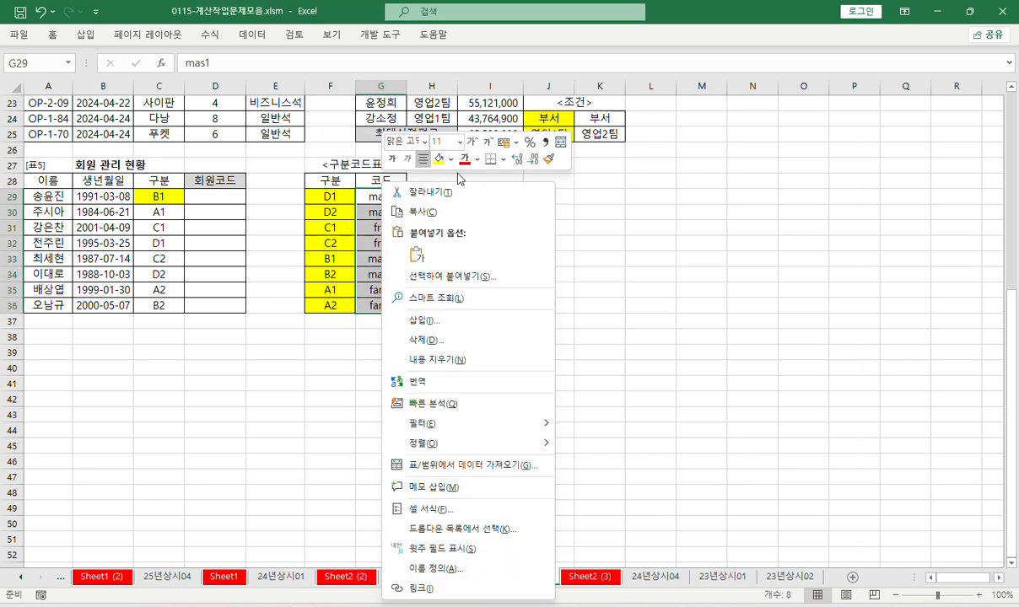
{"action": "left_click", "coordinate": [466, 165]}
- Enter =YEAR(B29) in the first 회원코드 cell, D29, and fill the formula down to D36
{"action": "left_click", "coordinate": [211, 196]}
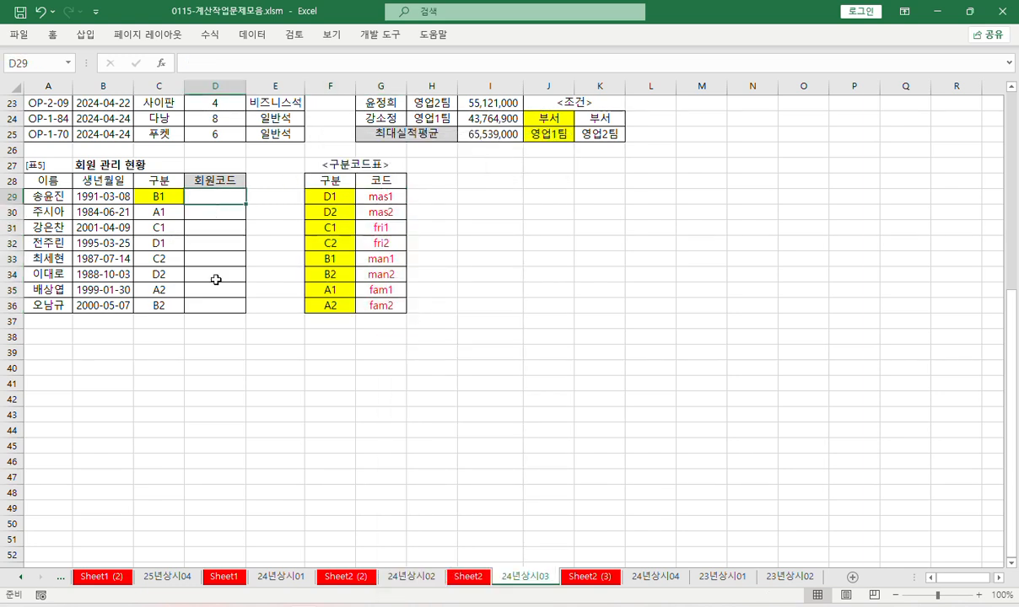
{"action": "left_click", "coordinate": [83, 201]}
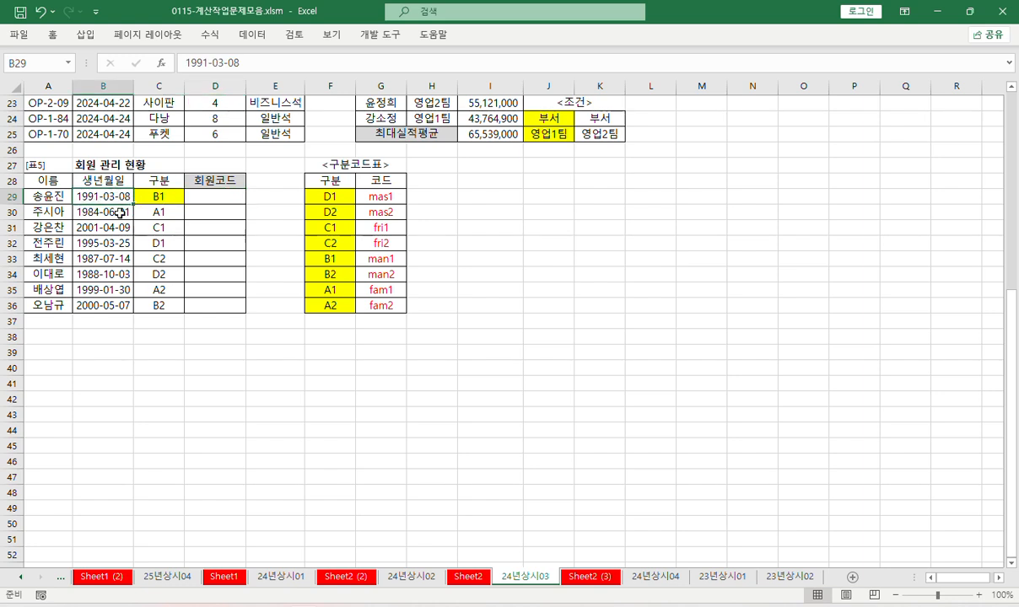
{"action": "left_click", "coordinate": [211, 197]}
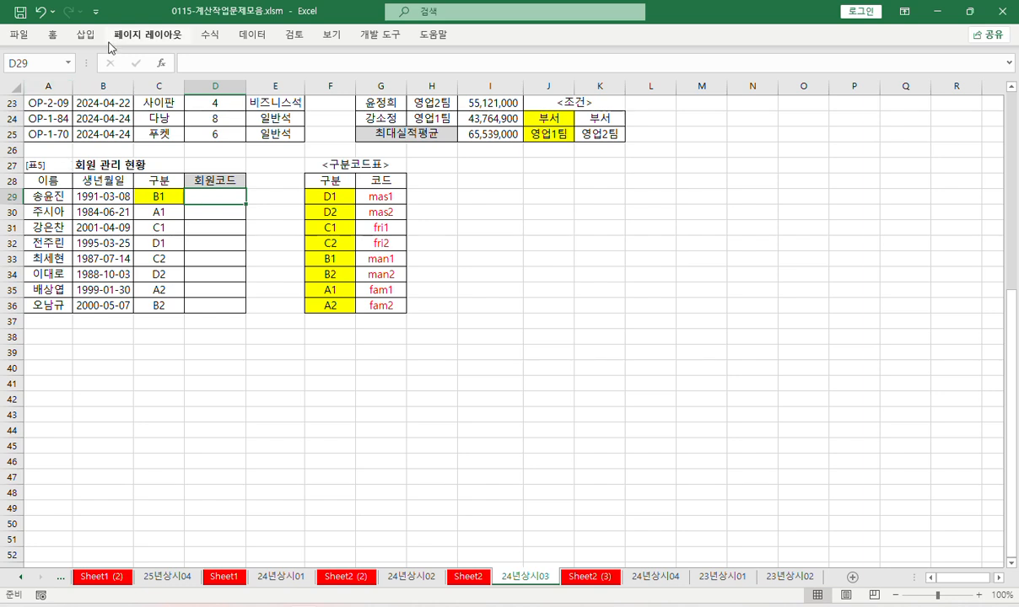
{"action": "left_click", "coordinate": [196, 62]}
{"action": "type", "text": "="}
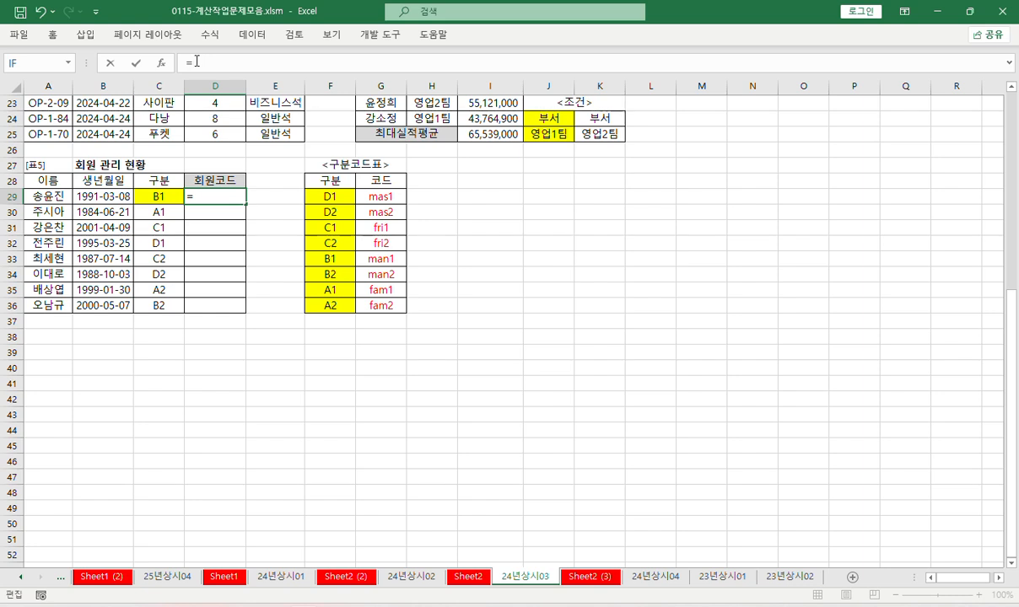
{"action": "type", "text": "ye"}
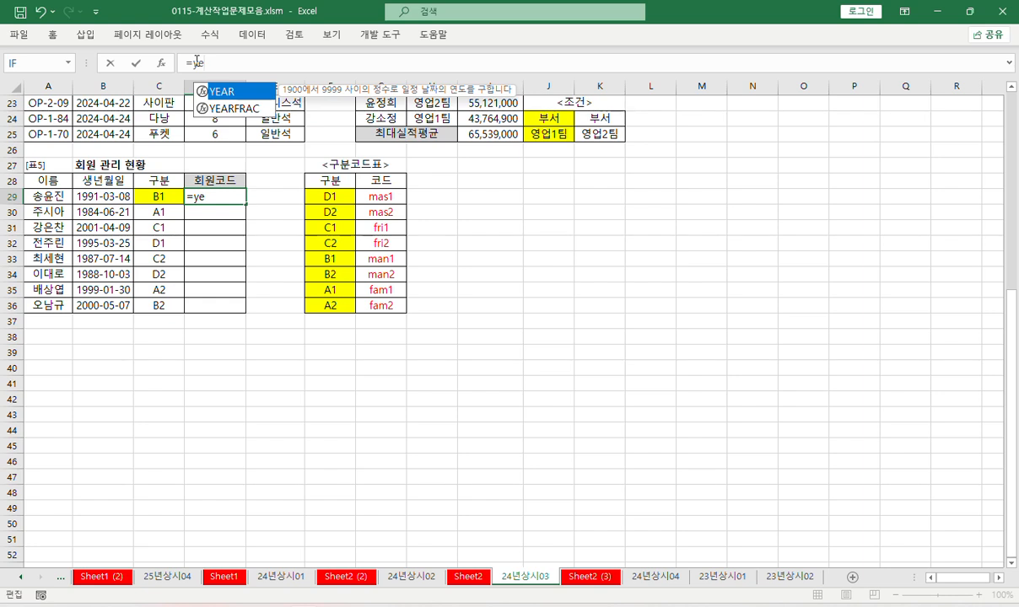
{"action": "key", "text": "Tab"}
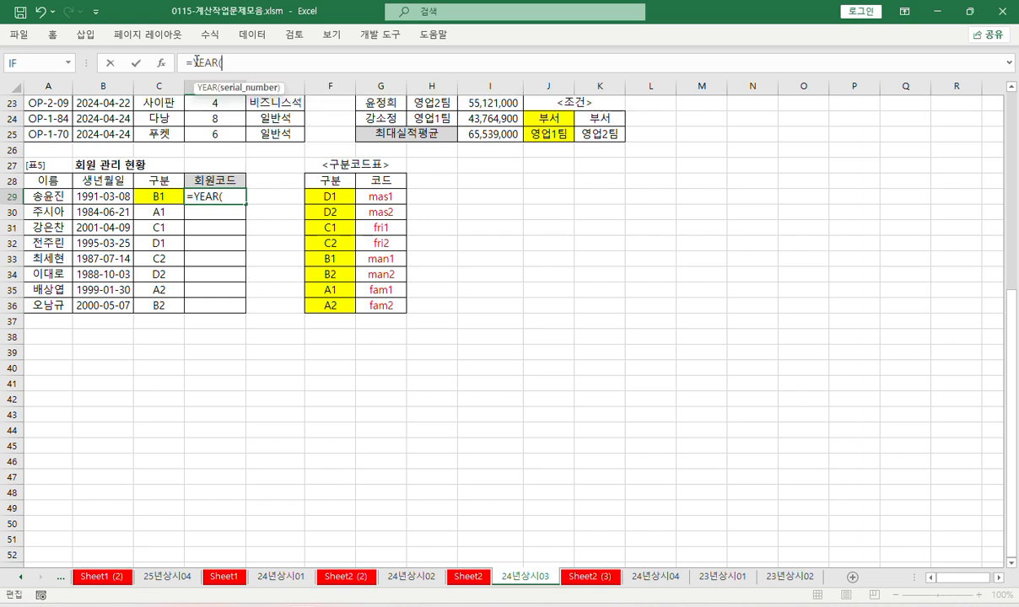
{"action": "left_click", "coordinate": [99, 197]}
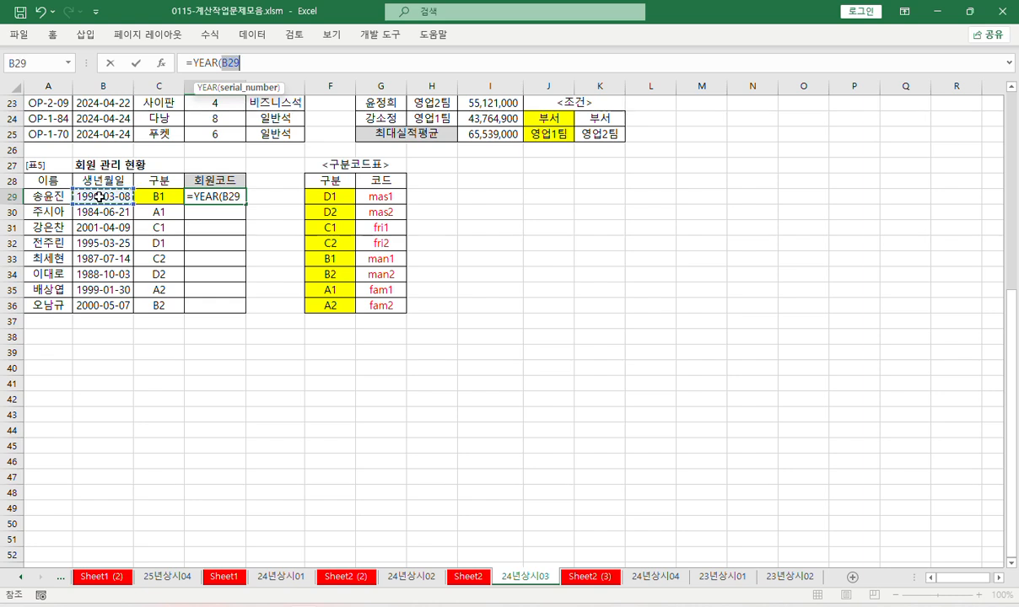
{"action": "key", "text": "Return"}
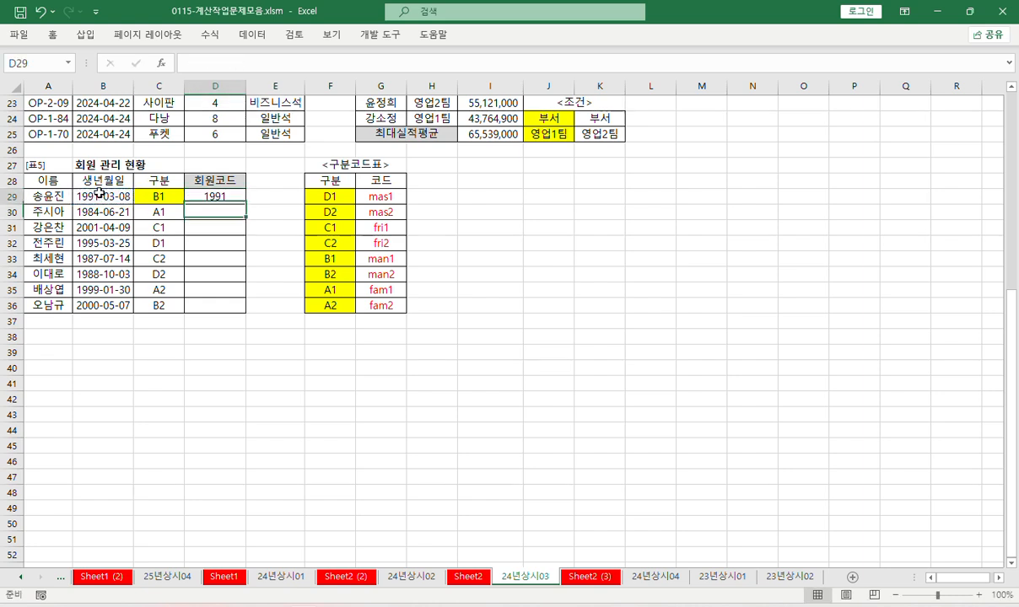
{"action": "left_click_drag", "start_coordinate": [246, 206], "coordinate": [249, 309]}
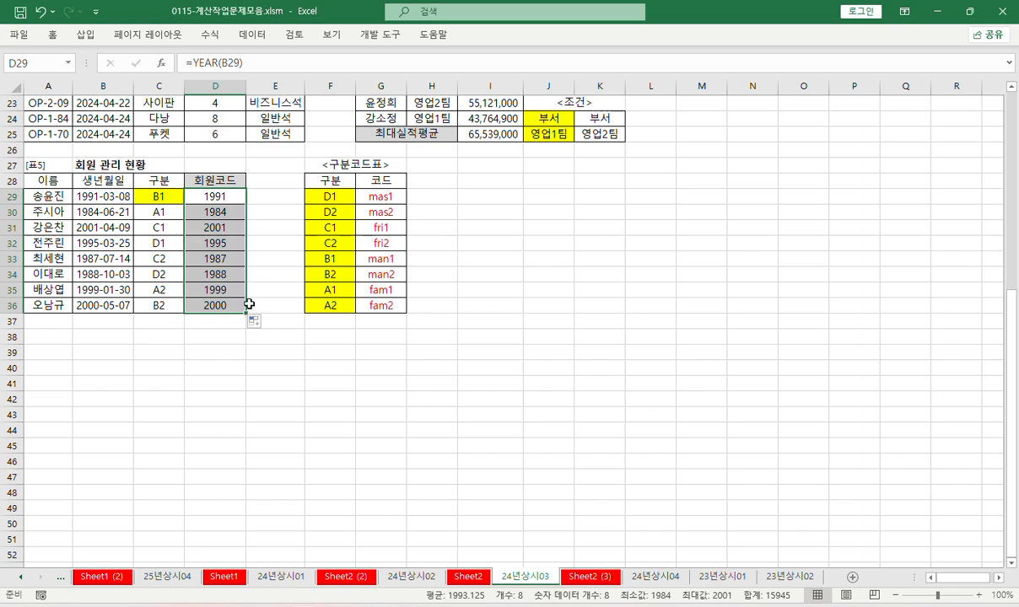
- Append &VLOOKUP to the YEAR formula in D29 and set its lookup value to C29 in the function arguments
{"action": "key", "text": "F2"}
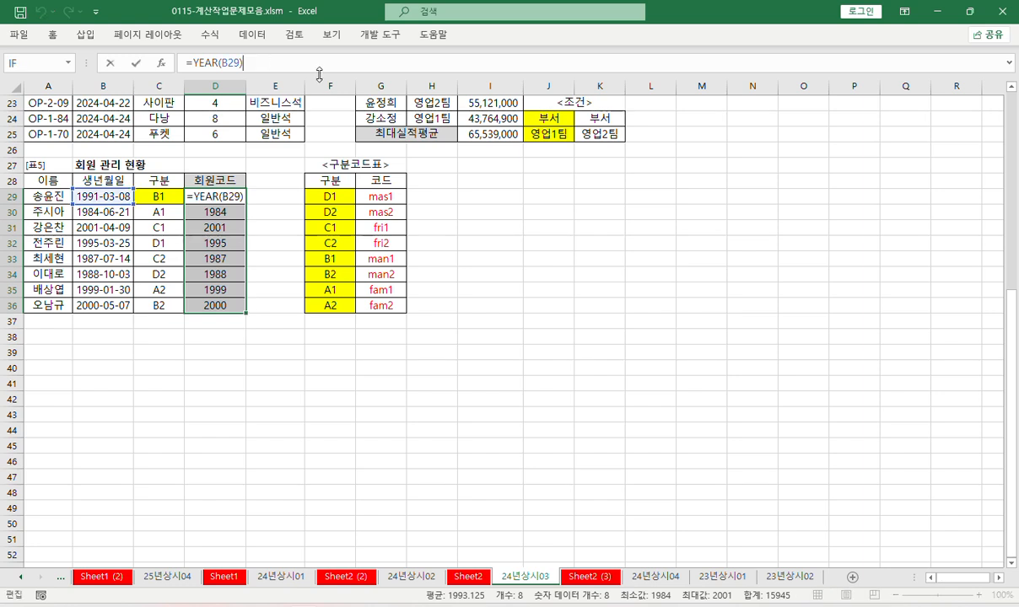
{"action": "type", "text": "&"}
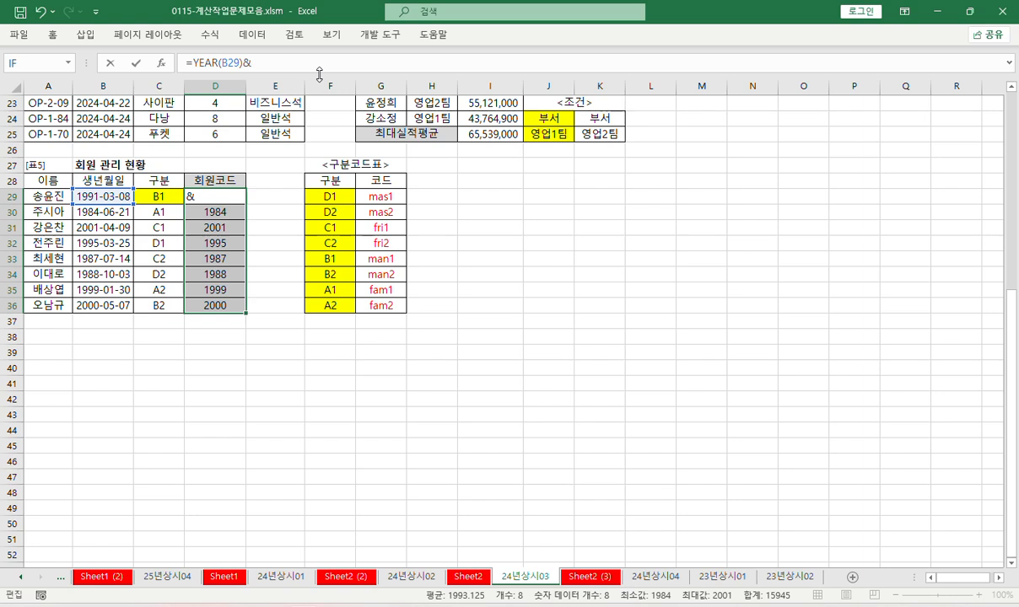
{"action": "type", "text": "vl"}
{"action": "key", "text": "Tab"}
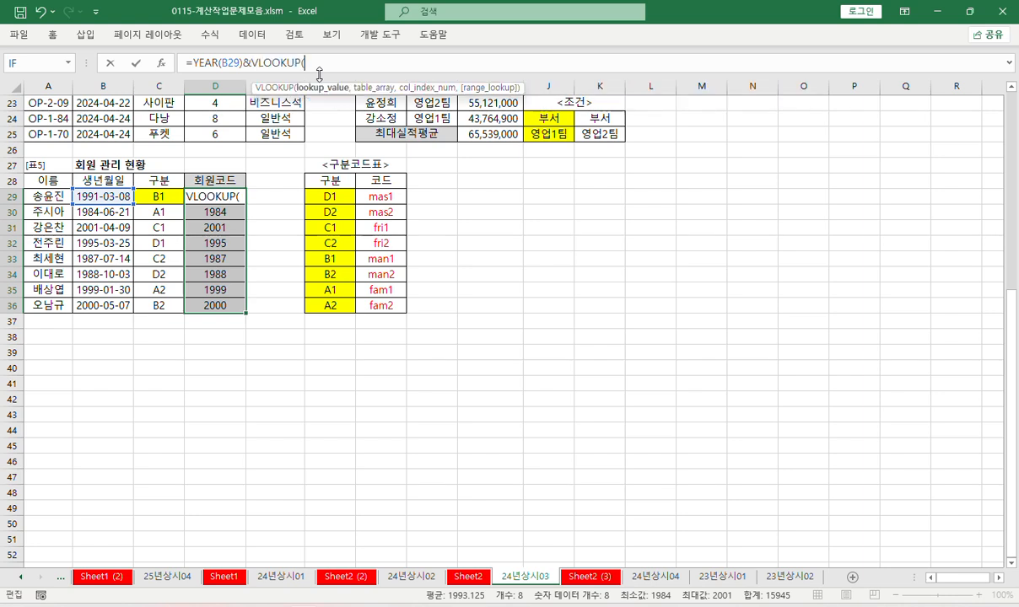
{"action": "left_click", "coordinate": [160, 64]}
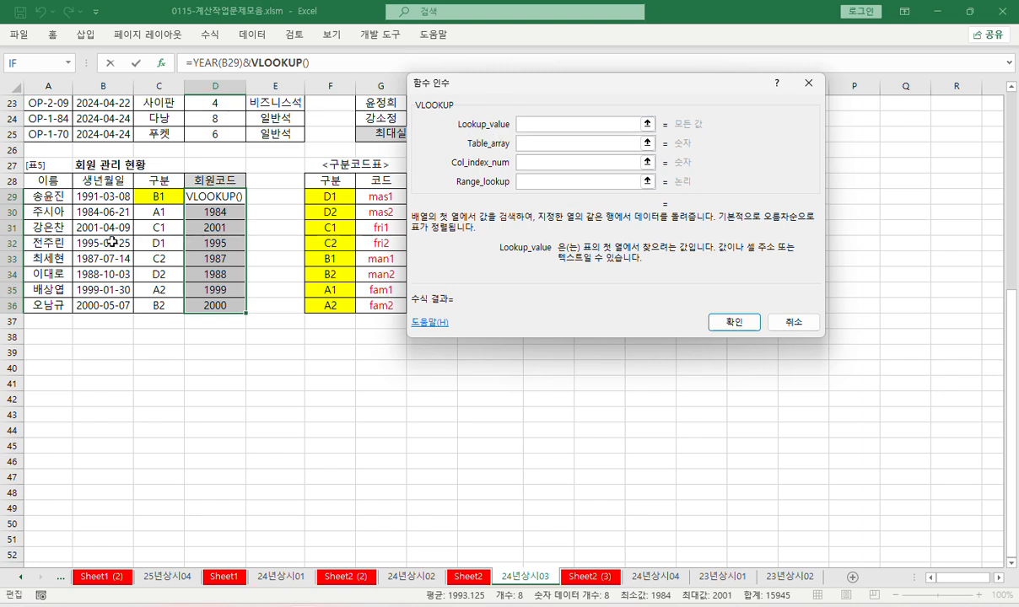
{"action": "left_click", "coordinate": [142, 194]}
- Set the VLOOKUP table array to $F$29:$G$36, column index to 2 and range lookup to 0, applying the formula to D29:D36
{"action": "left_click", "coordinate": [525, 146]}
{"action": "left_click", "coordinate": [525, 182]}
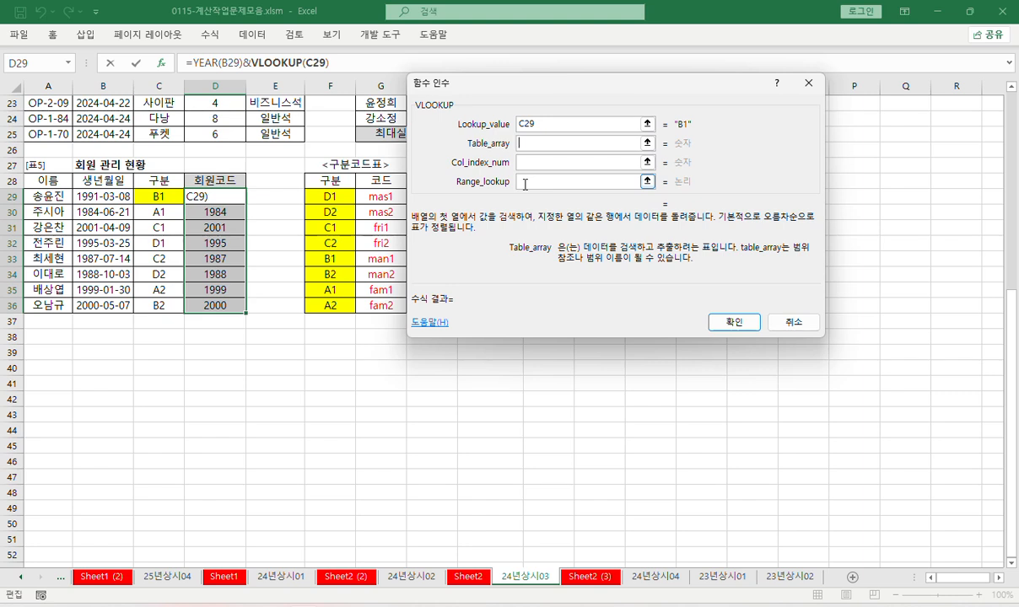
{"action": "left_click_drag", "start_coordinate": [321, 196], "coordinate": [377, 309]}
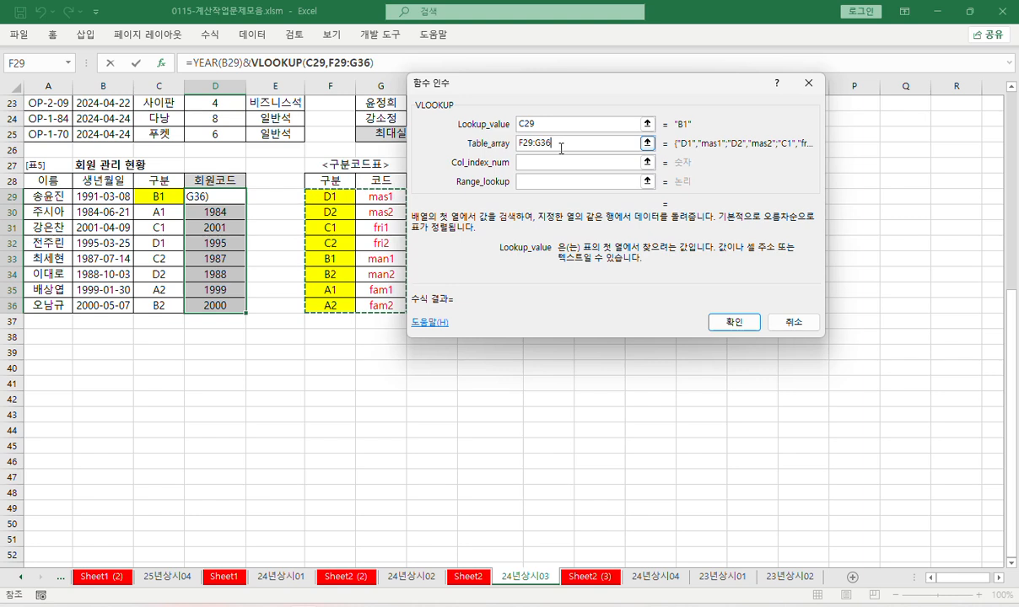
{"action": "key", "text": "F4"}
{"action": "key", "text": "Tab"}
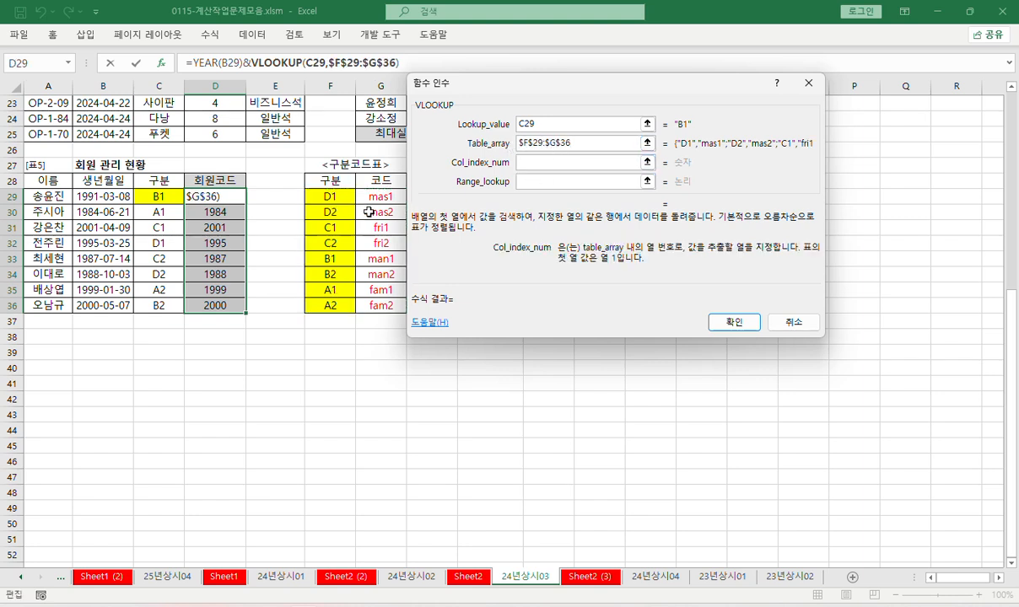
{"action": "type", "text": "2"}
{"action": "key", "text": "Tab"}
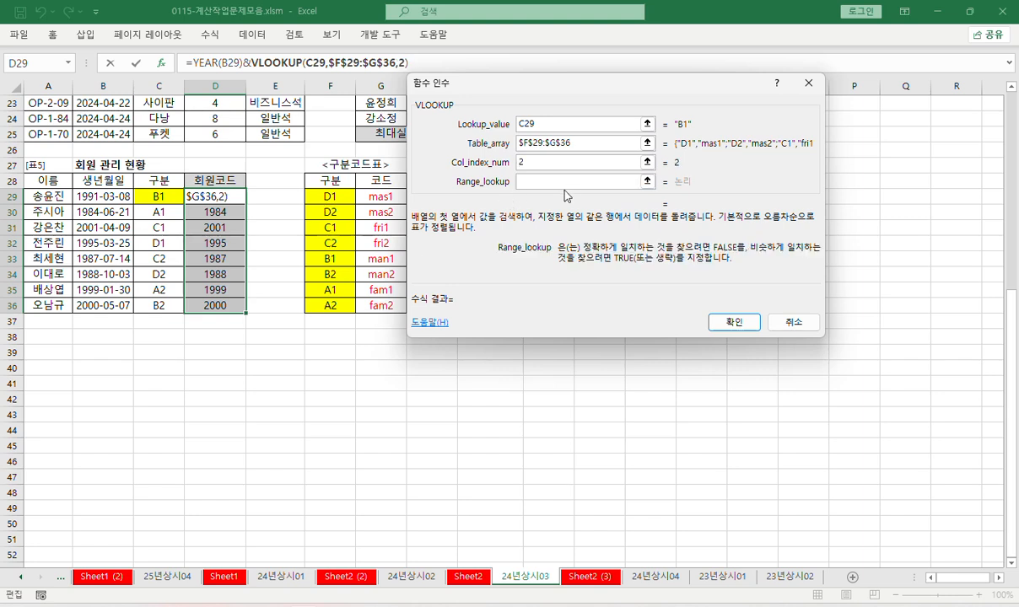
{"action": "type", "text": "0"}
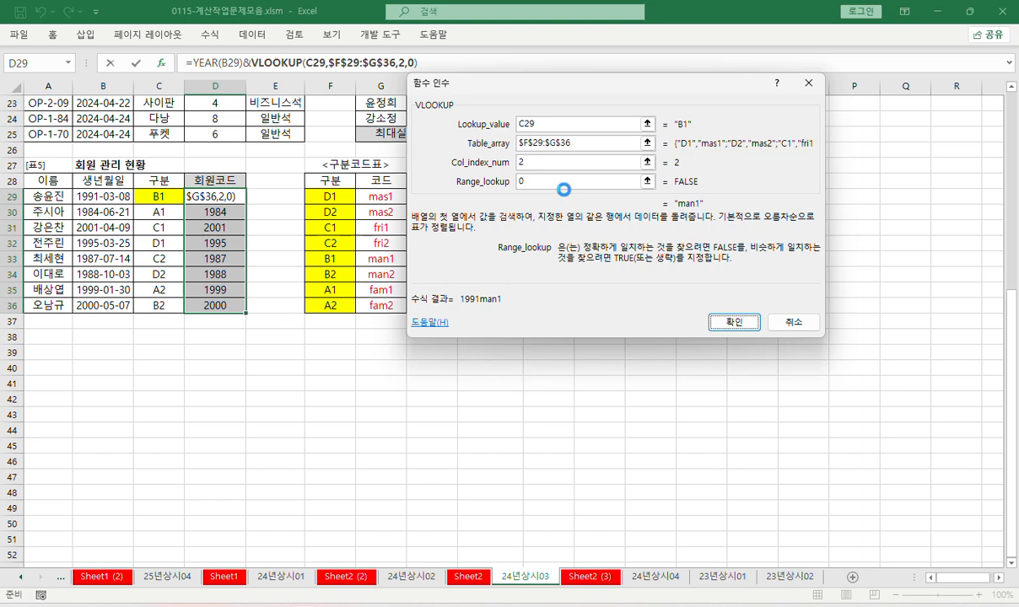
{"action": "key", "text": "Return"}
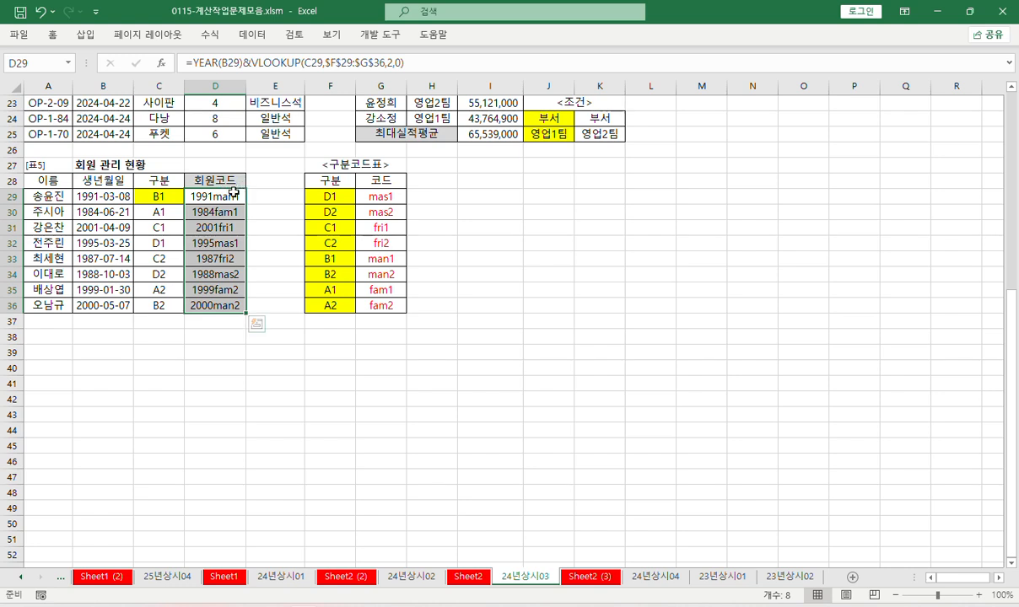
- Copy D29's formula text and paste it into A16 and A17 of Sheet2 (3) beneath a "5." heading in A15
{"action": "left_click", "coordinate": [221, 194]}
{"action": "left_click_drag", "start_coordinate": [409, 62], "coordinate": [178, 70]}
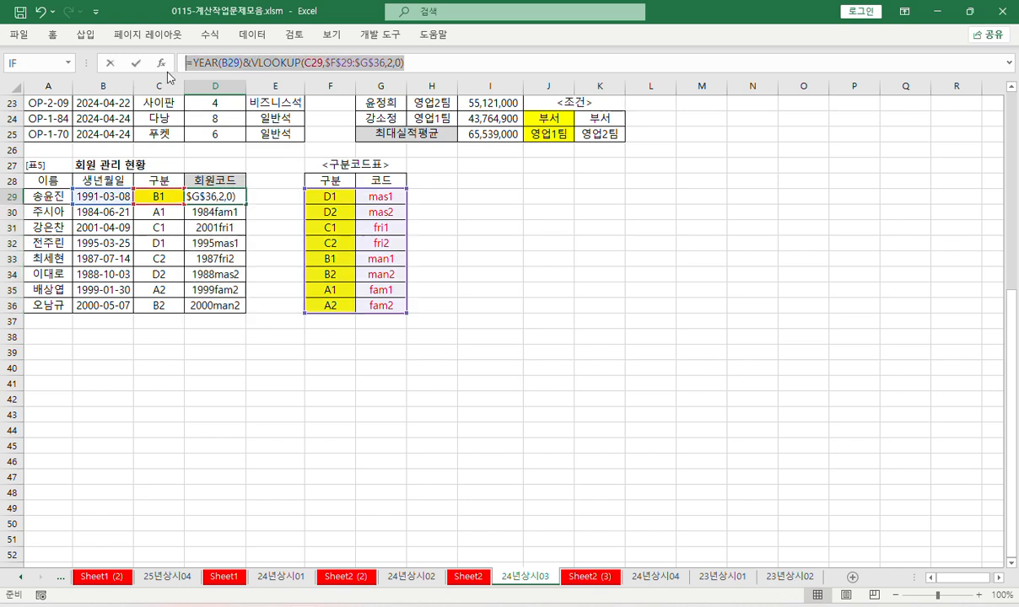
{"action": "key", "text": "Return"}
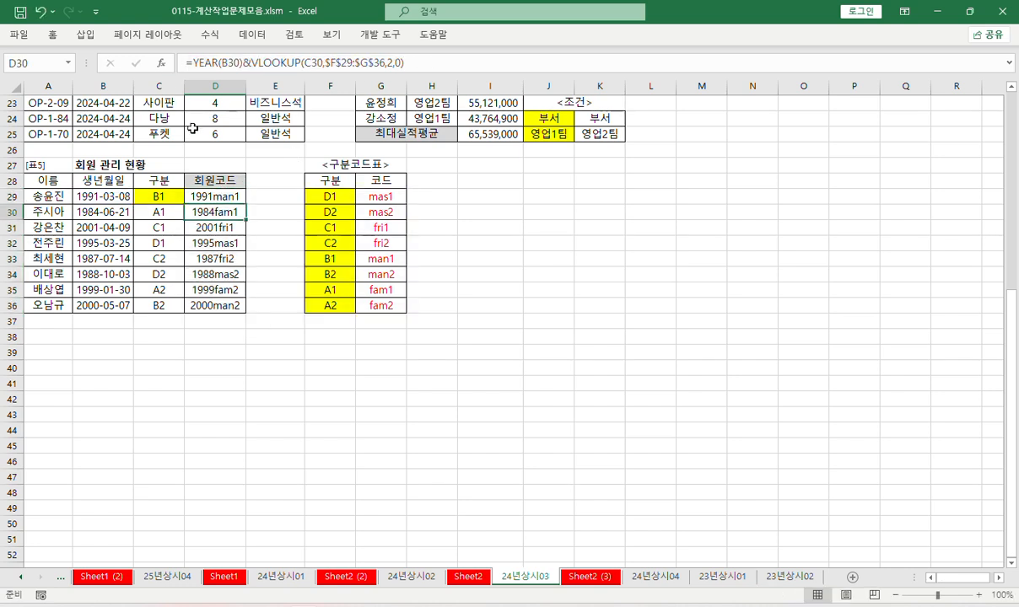
{"action": "left_click", "coordinate": [590, 577]}
{"action": "left_click", "coordinate": [126, 315]}
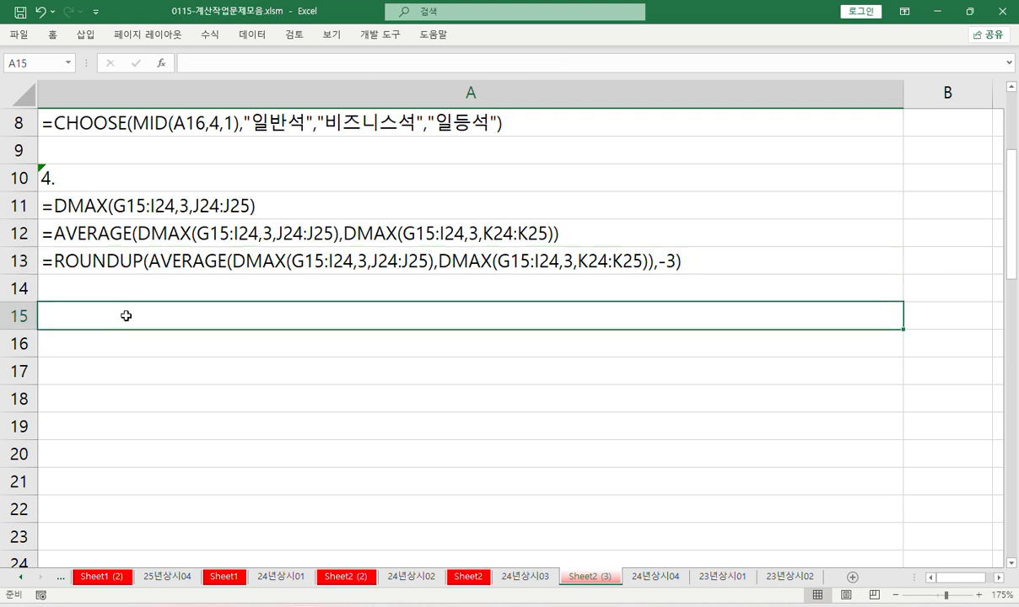
{"action": "type", "text": "5."}
{"action": "key", "text": "Return"}
{"action": "key", "text": "ctrl+v"}
{"action": "key", "text": "Return"}
{"action": "key", "text": "ctrl+v"}
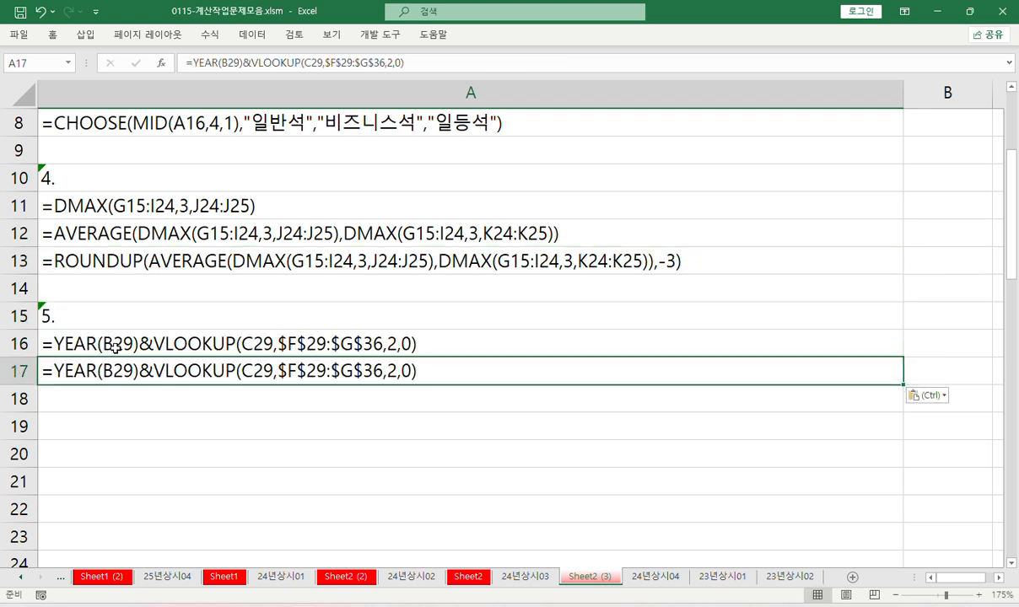
- Remove the &VLOOKUP part from the formula text in A16, leaving =YEAR(B29)
{"action": "double_click", "coordinate": [139, 343]}
{"action": "left_click_drag", "start_coordinate": [139, 344], "coordinate": [704, 397]}
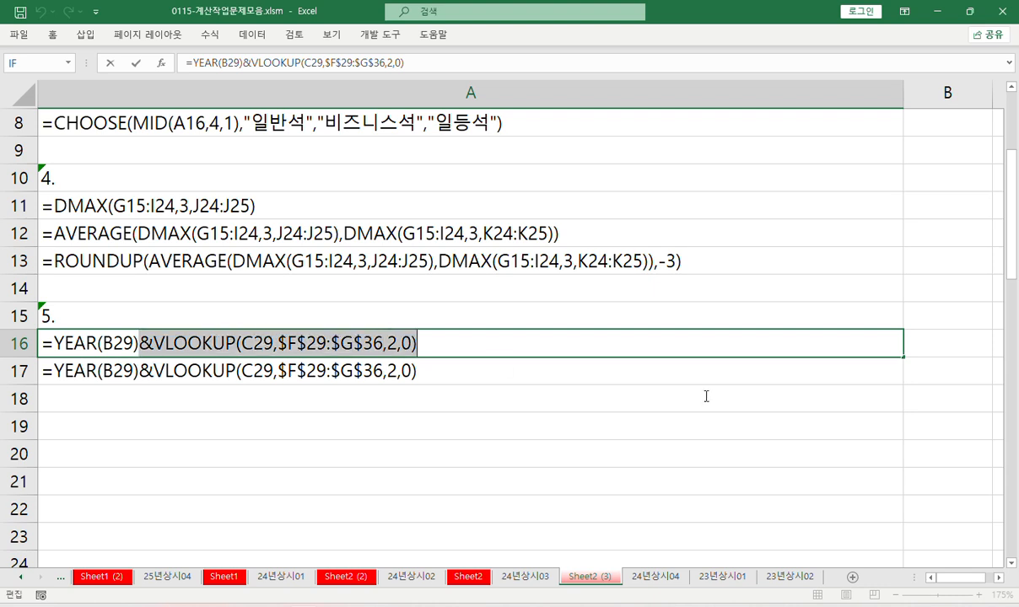
{"action": "key", "text": "Delete"}
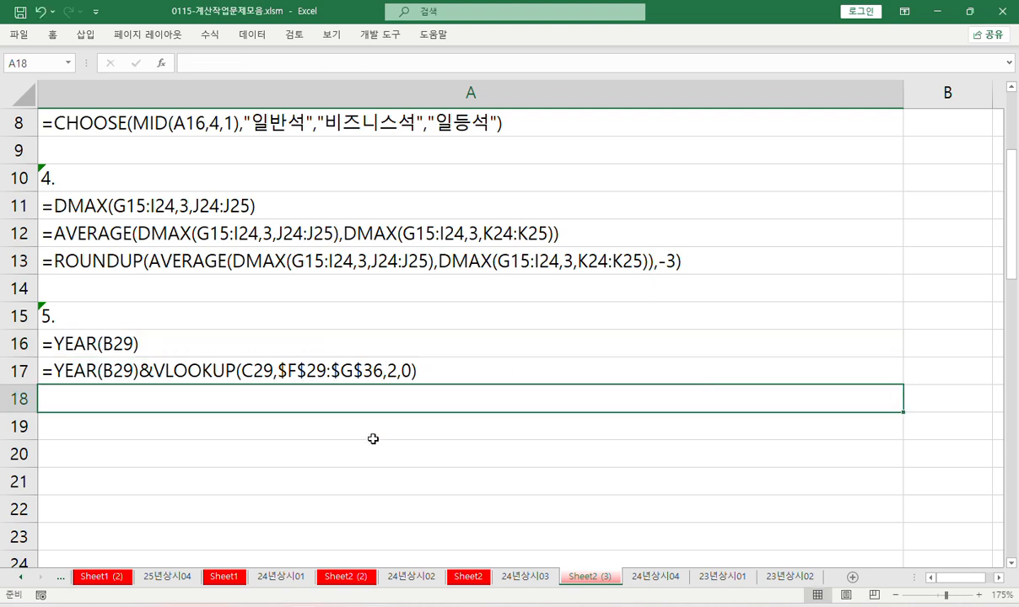
- Enter the next problem heading "1." in A19, leaving row 18 blank
{"action": "scroll", "coordinate": [371, 438], "scroll_direction": "down", "scroll_amount": 2}
{"action": "key", "text": "Return"}
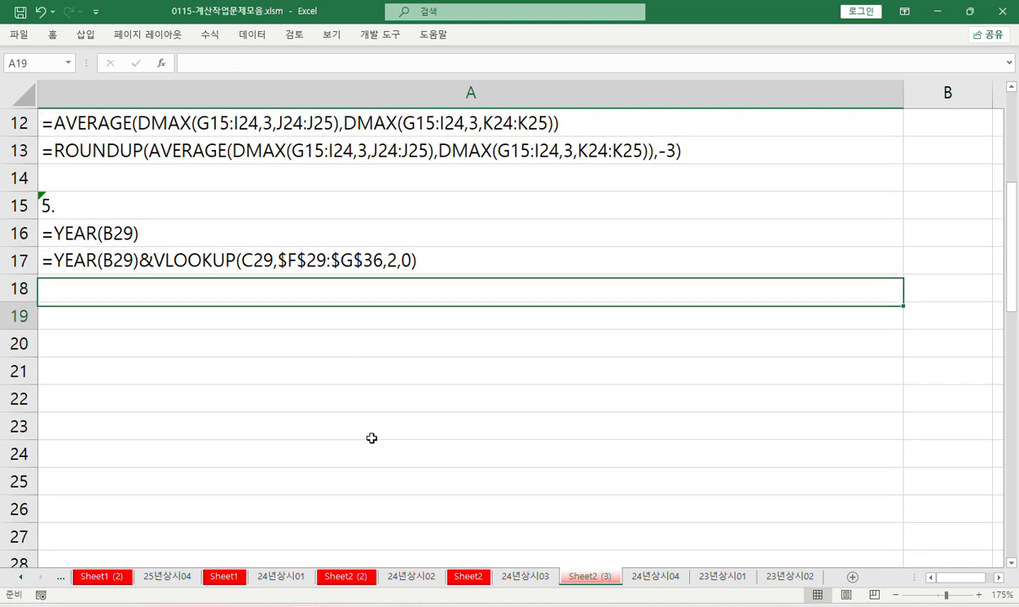
{"action": "type", "text": "1."}
{"action": "key", "text": "Return"}
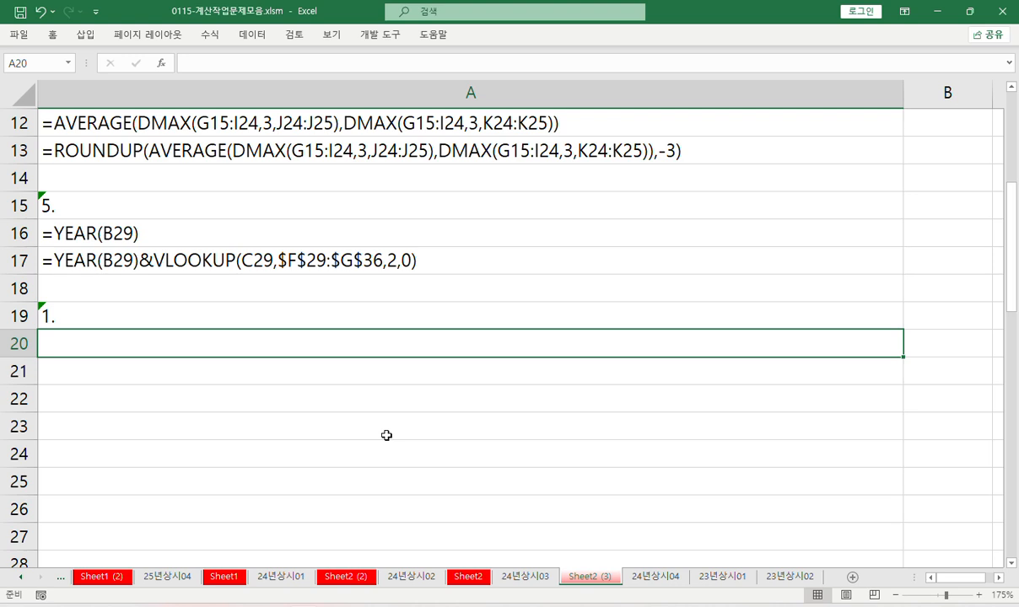
- Change the VLOOKUP range lookup argument in A17's formula text to FALSE using the exact-match option
{"action": "left_click", "coordinate": [393, 261]}
{"action": "double_click", "coordinate": [395, 262]}
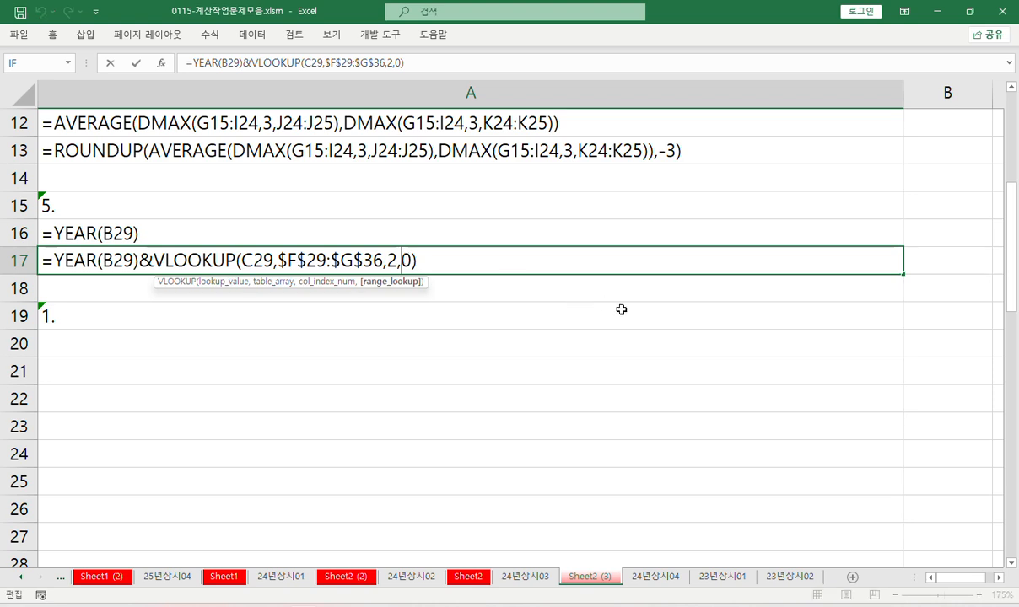
{"action": "key", "text": "BackSpace"}
{"action": "key", "text": "BackSpace"}
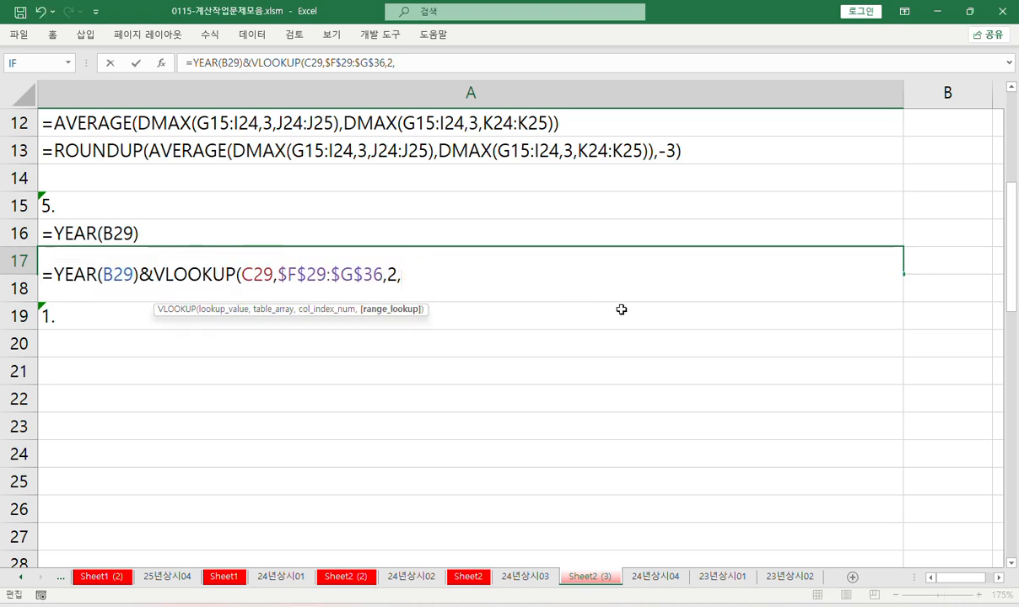
{"action": "key", "text": "BackSpace"}
{"action": "type", "text": ","}
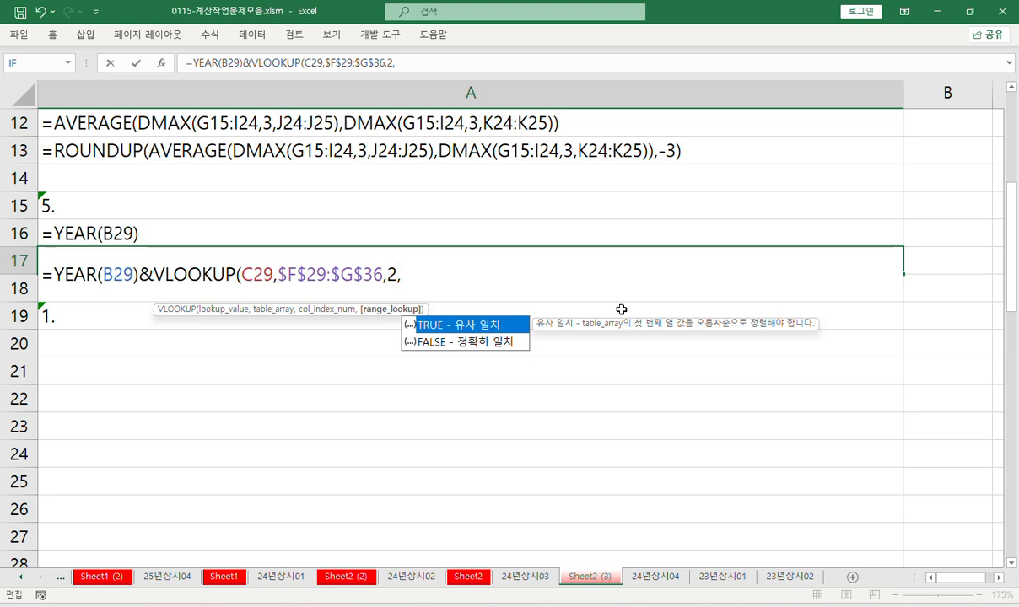
{"action": "double_click", "coordinate": [440, 341]}
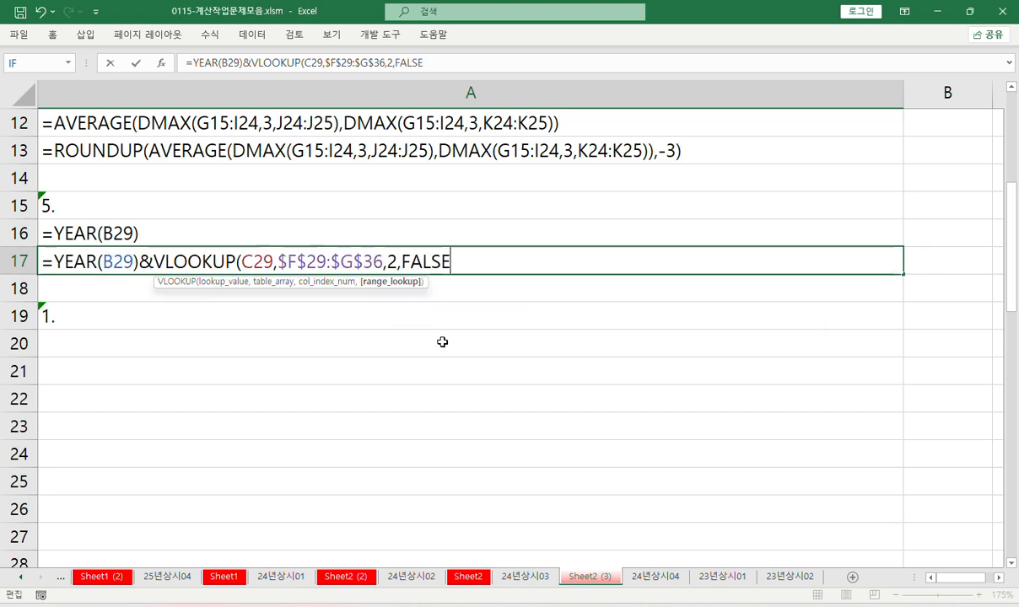
{"action": "type", "text": ")"}
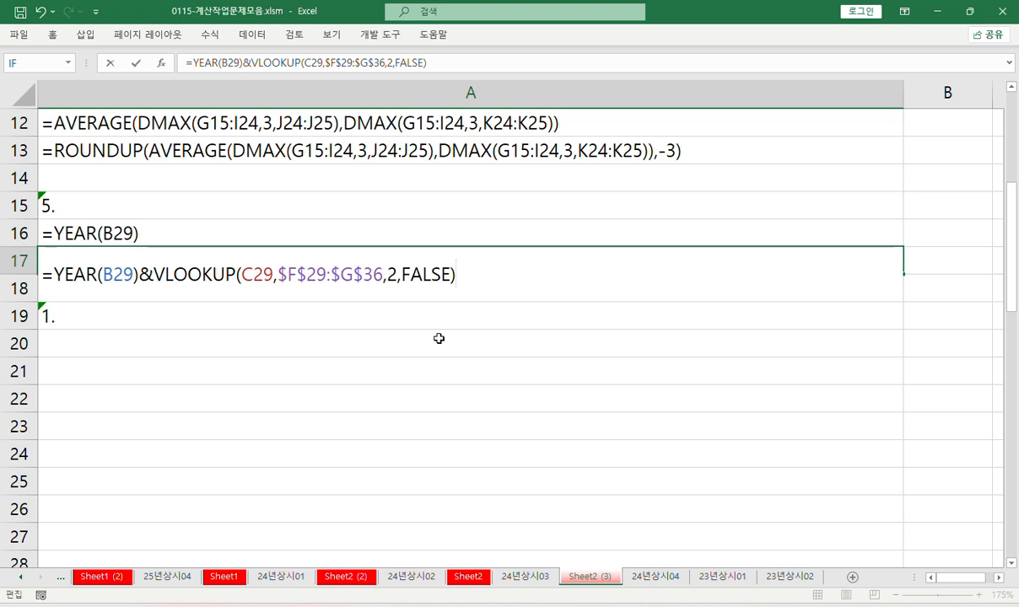
- Replace FALSE with 0 as the VLOOKUP range lookup in A17 and commit the formula text
{"action": "key", "text": "BackSpace"}
{"action": "key", "text": "BackSpace"}
{"action": "key", "text": "BackSpace"}
{"action": "key", "text": "BackSpace"}
{"action": "key", "text": "BackSpace"}
{"action": "key", "text": "BackSpace"}
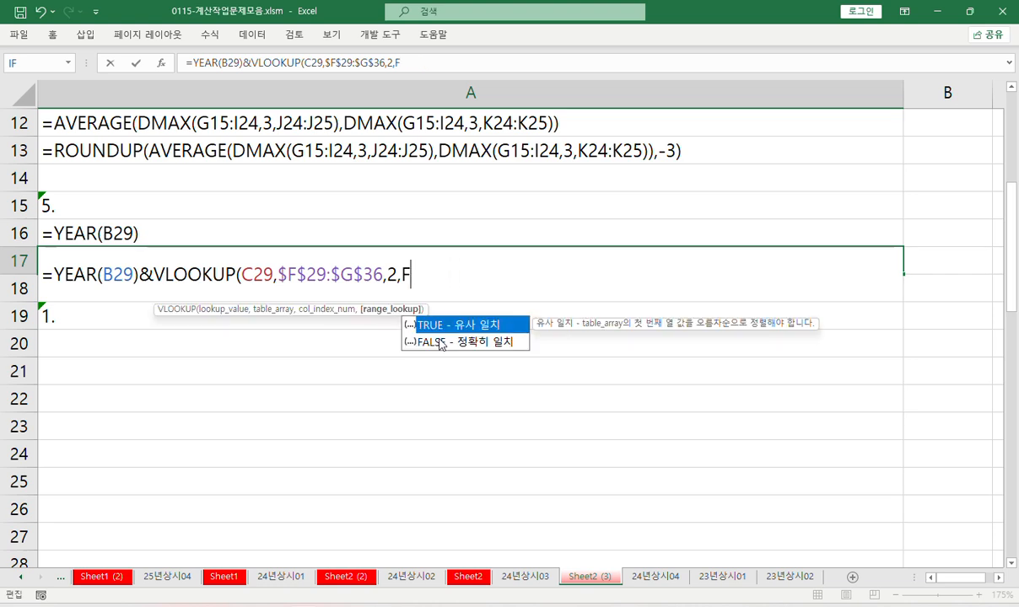
{"action": "type", "text": "0)"}
{"action": "key", "text": "Return"}
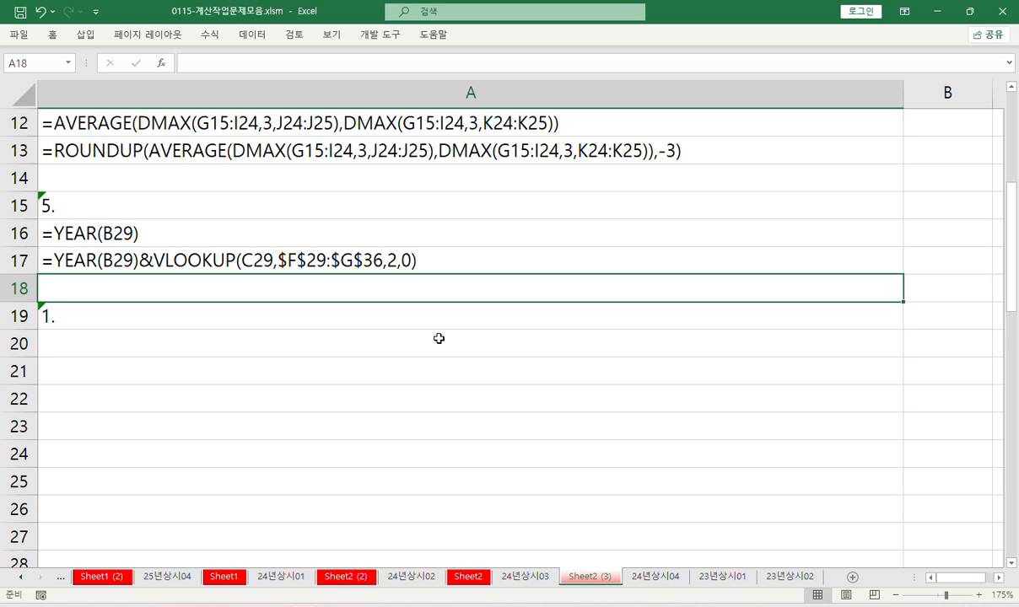
- Rewrite the end of A17's formula text so the VLOOKUP range lookup is the exact-match option FALSE
{"action": "left_click", "coordinate": [266, 262]}
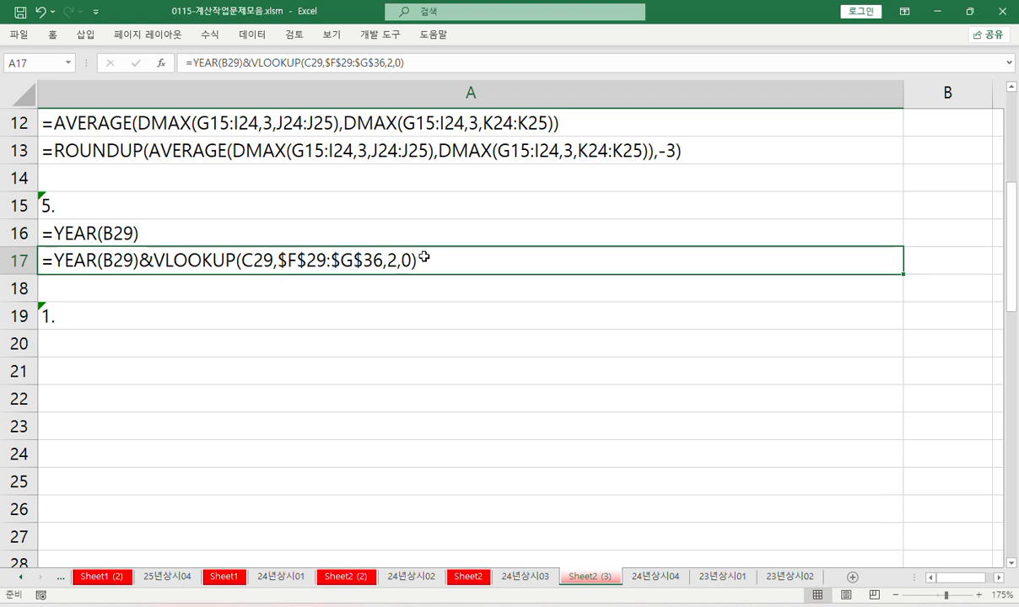
{"action": "double_click", "coordinate": [466, 257]}
{"action": "key", "text": "BackSpace"}
{"action": "key", "text": "BackSpace"}
{"action": "key", "text": "BackSpace"}
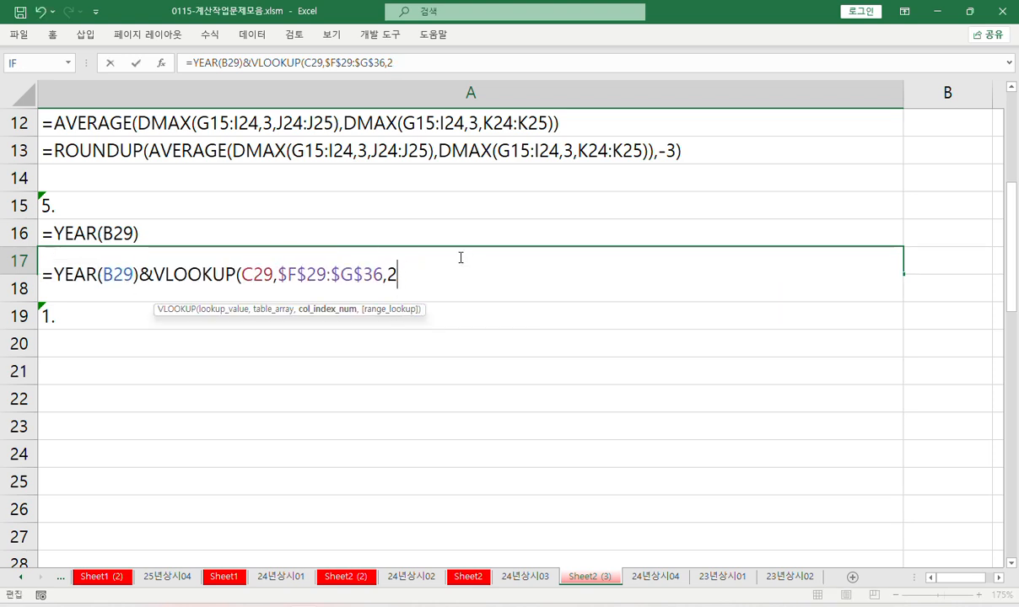
{"action": "type", "text": ","}
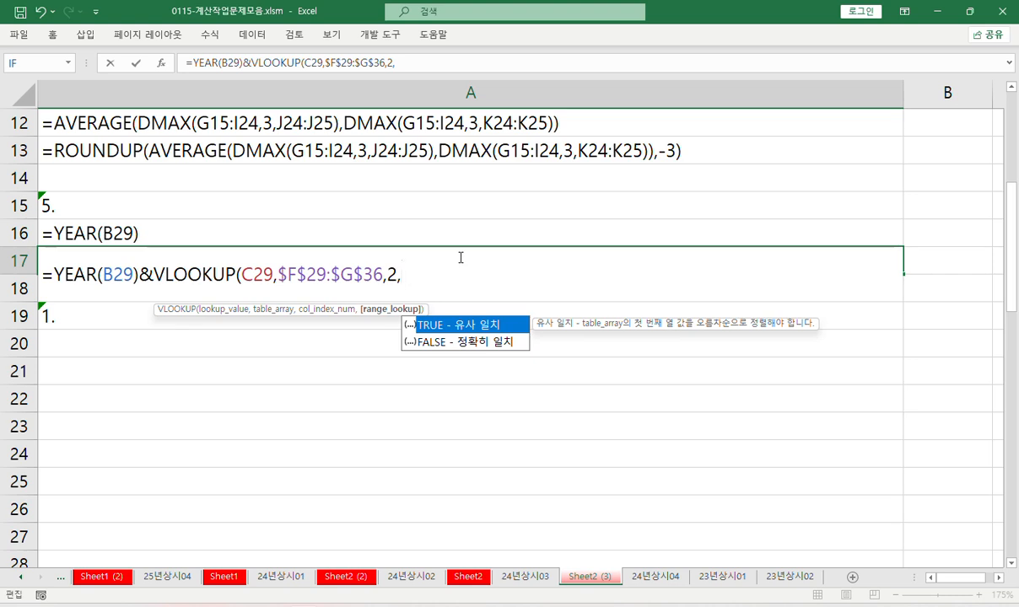
{"action": "double_click", "coordinate": [443, 341]}
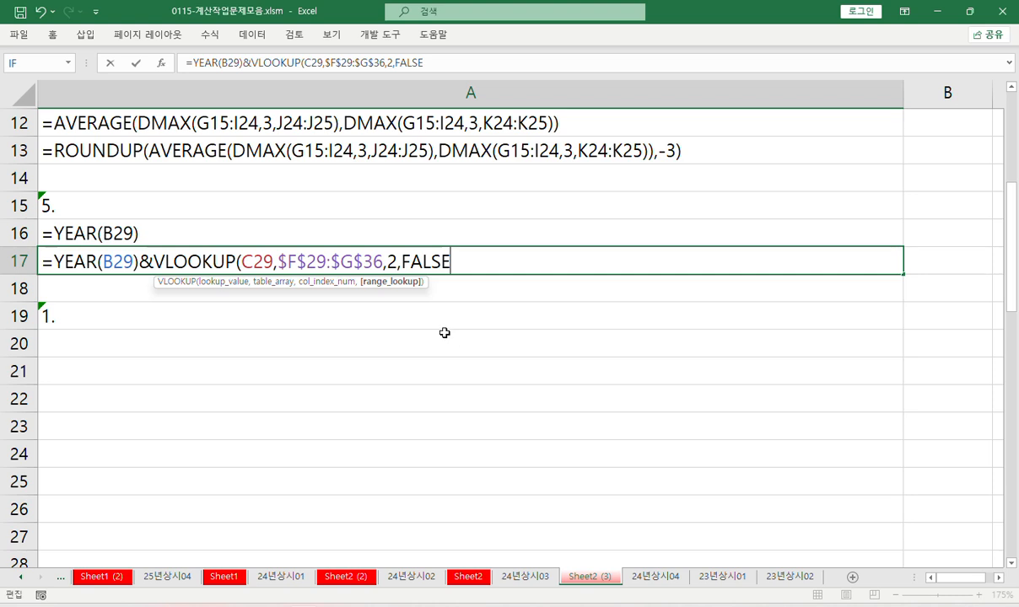
{"action": "type", "text": ")"}
{"action": "key", "text": "Return"}
{"action": "left_click", "coordinate": [245, 321]}
{"action": "left_click", "coordinate": [212, 339]}
{"action": "scroll", "coordinate": [212, 339], "scroll_direction": "down", "scroll_amount": 1}
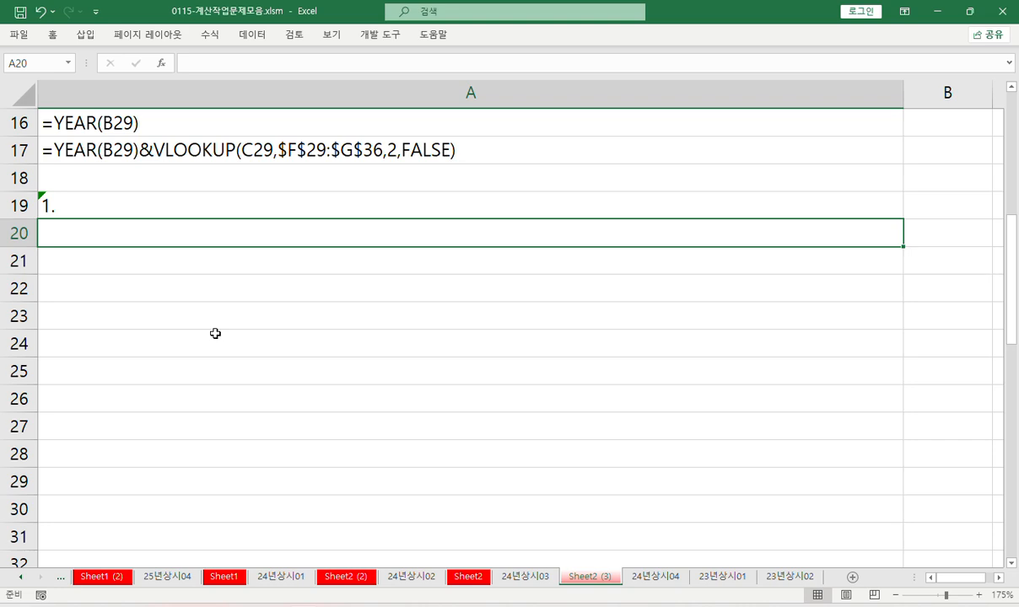
- On the 24년상시03 sheet, enter =MONTH(B3) in D3 under 보도자료
{"action": "key", "text": "ctrl+Page_Up"}
{"action": "double_click", "coordinate": [218, 133]}
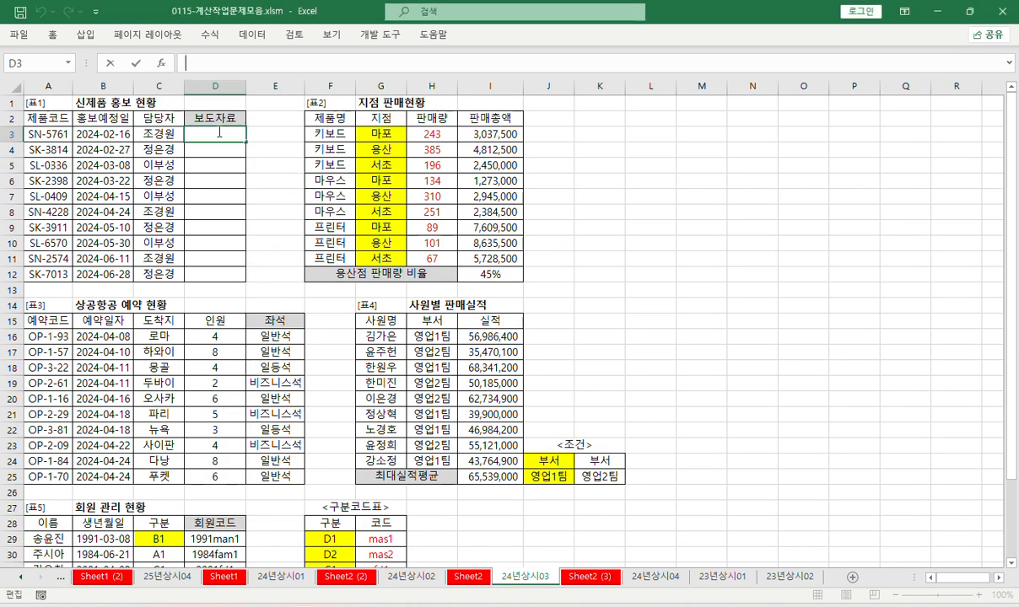
{"action": "left_click", "coordinate": [89, 131]}
{"action": "left_click", "coordinate": [200, 135]}
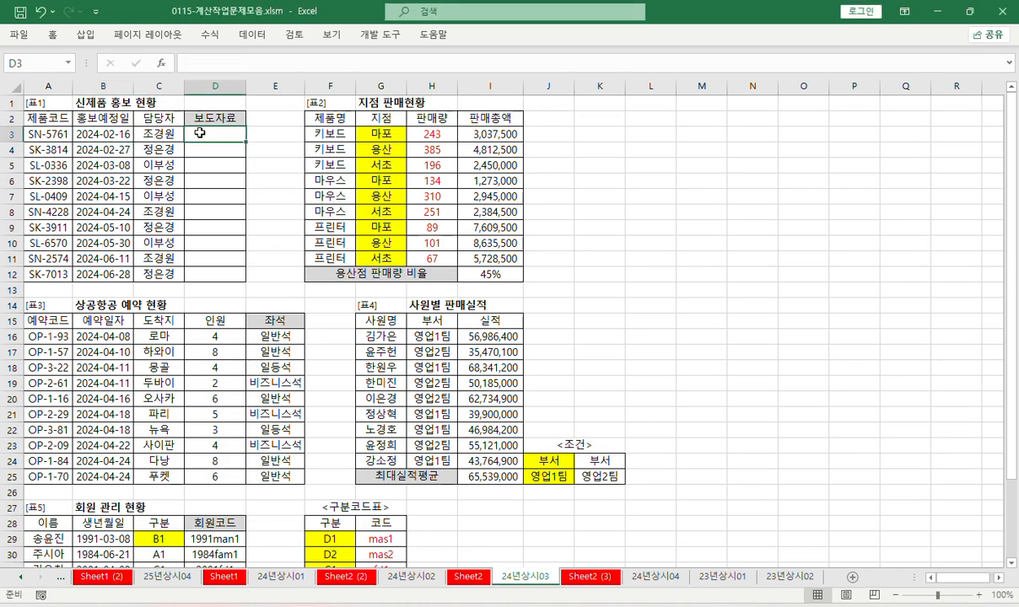
{"action": "left_click", "coordinate": [203, 63]}
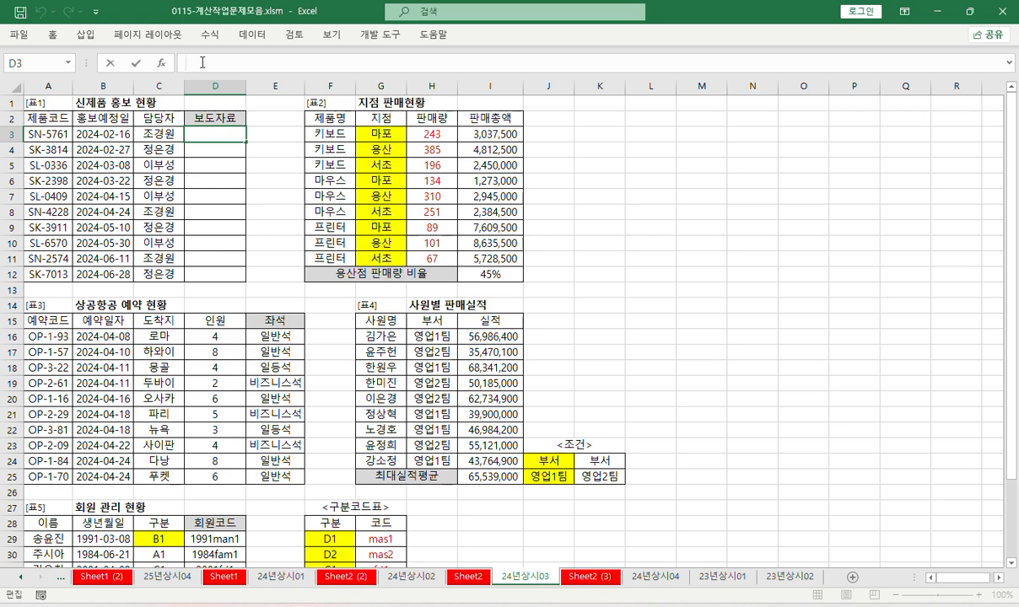
{"action": "type", "text": "=mo"}
{"action": "key", "text": "Down"}
{"action": "key", "text": "Down"}
{"action": "key", "text": "Down"}
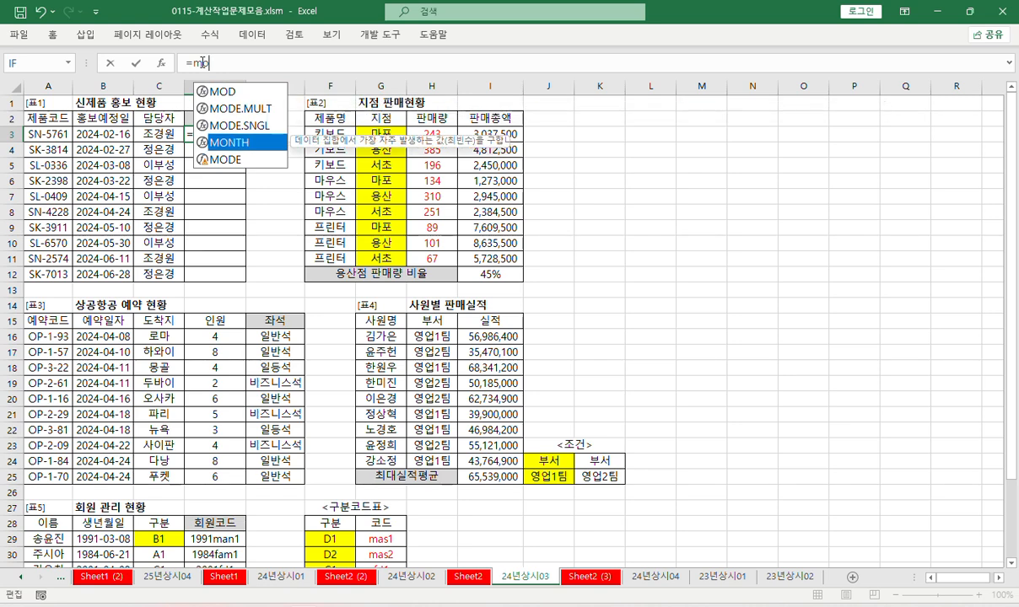
{"action": "key", "text": "Tab"}
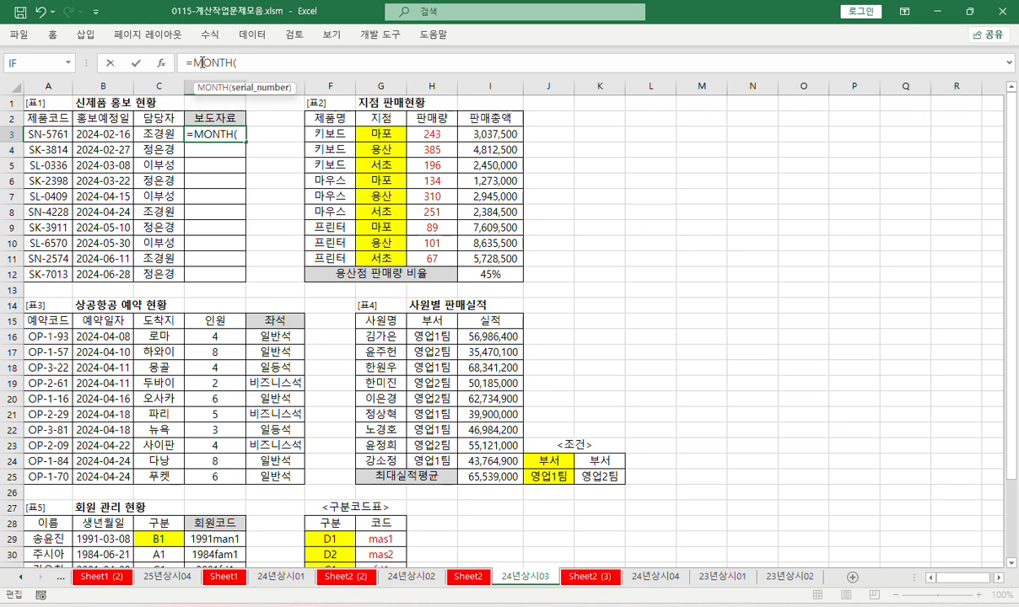
{"action": "left_click", "coordinate": [104, 134]}
{"action": "key", "text": "Return"}
- Extend D3's formula to =MONTH(B3)=3 and fill it down through D12
{"action": "left_click", "coordinate": [211, 132]}
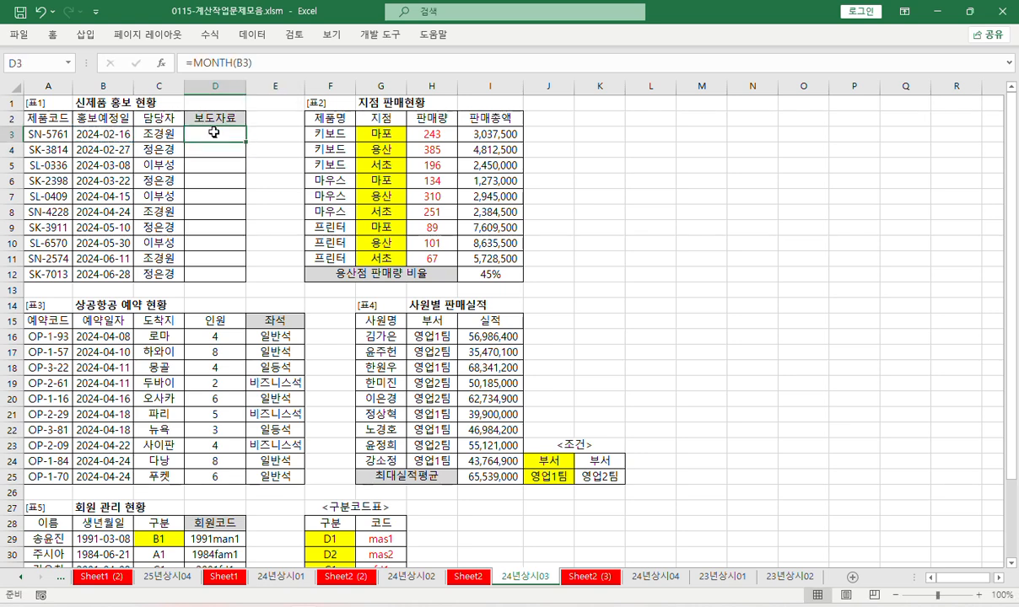
{"action": "left_click", "coordinate": [263, 64]}
{"action": "type", "text": "="}
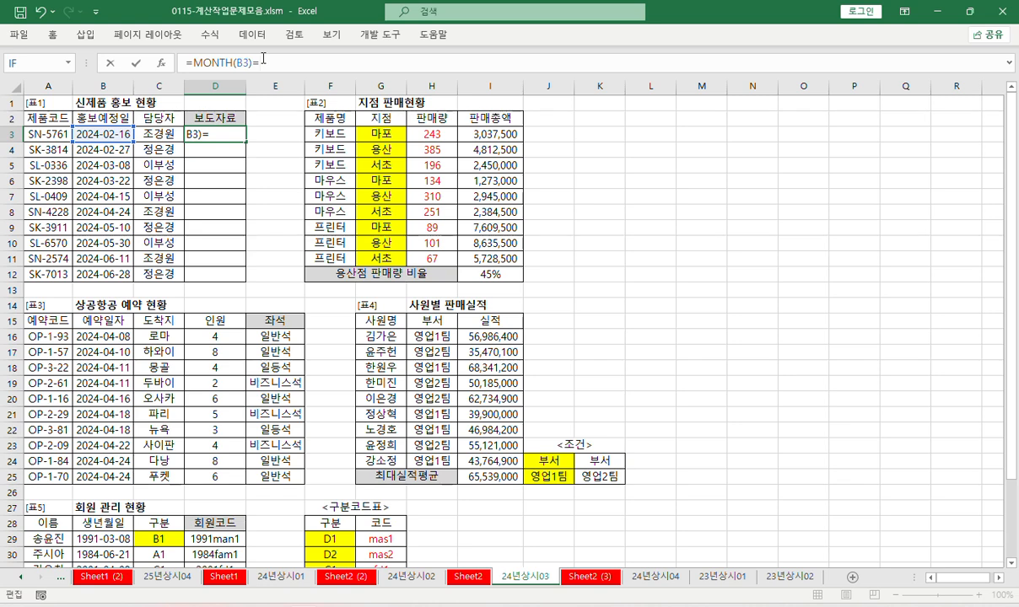
{"action": "key", "text": "Return"}
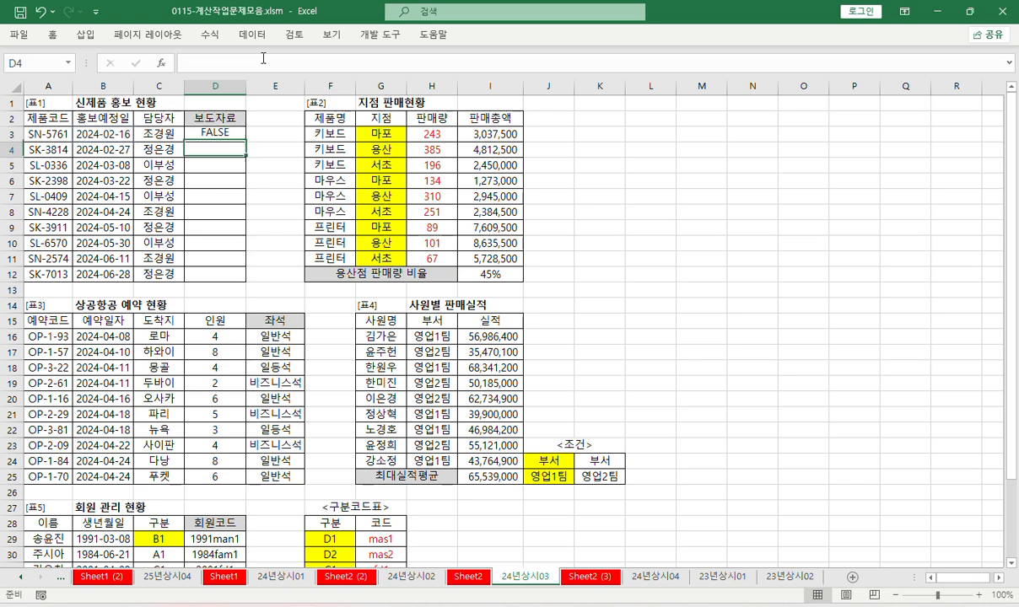
{"action": "left_click", "coordinate": [215, 135]}
{"action": "left_click_drag", "start_coordinate": [246, 142], "coordinate": [246, 282]}
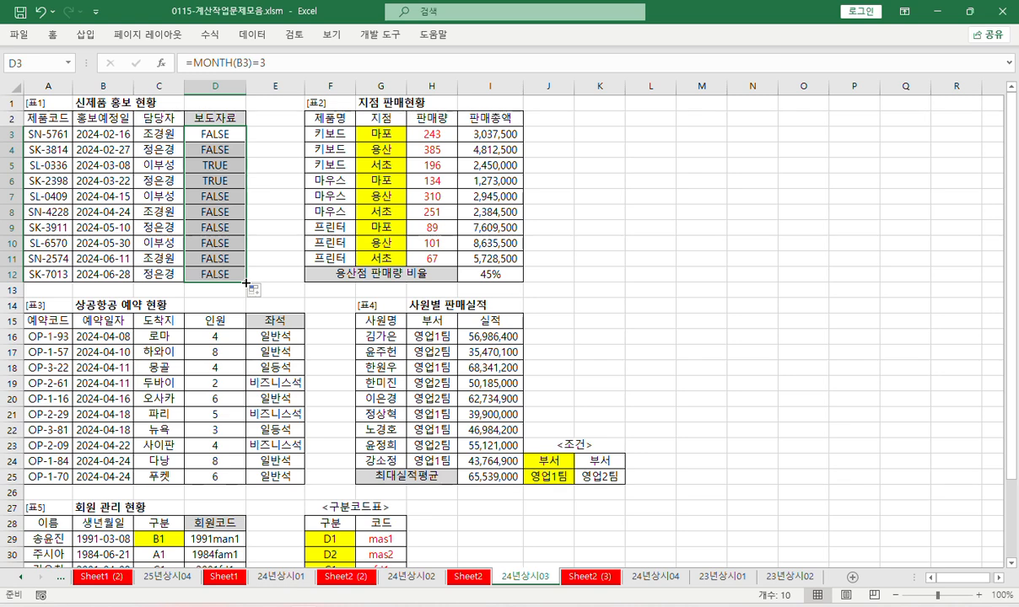
- Wrap the month test in OR with MONTH(B3)=5 as the second condition, applying it to D3:D12
{"action": "left_click", "coordinate": [185, 60]}
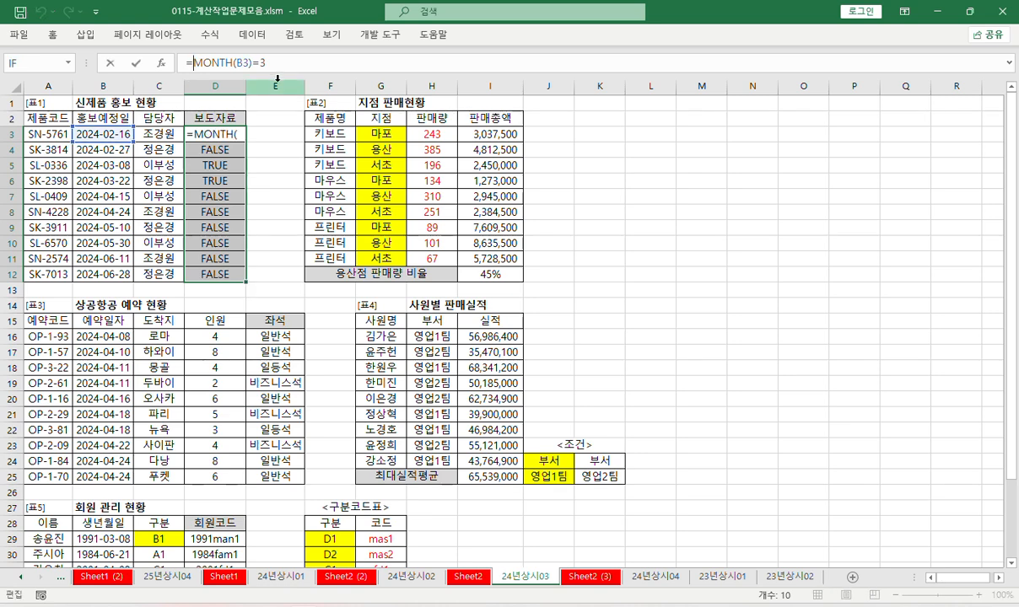
{"action": "type", "text": "OR("}
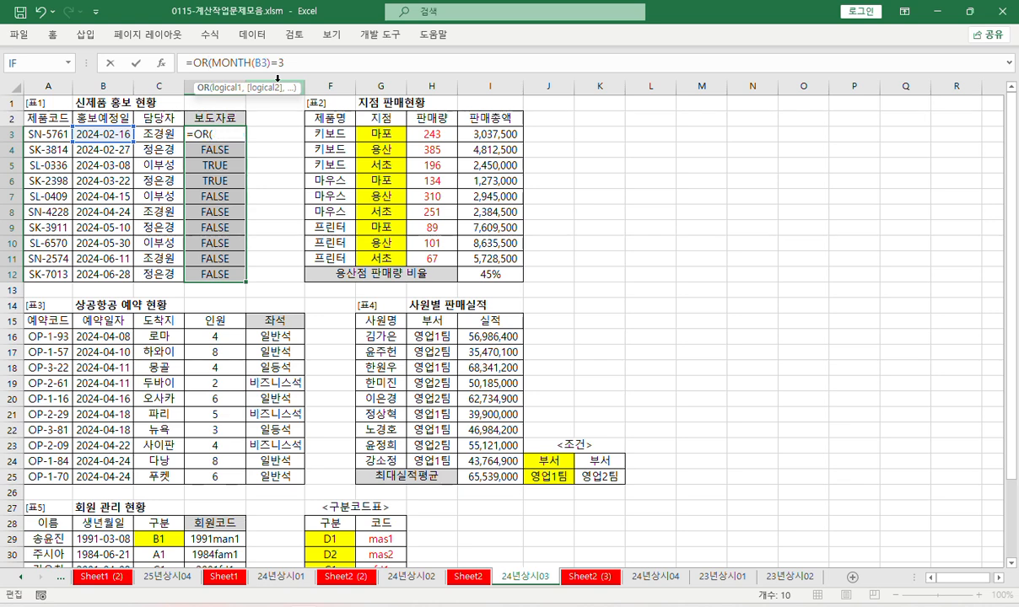
{"action": "key", "text": "ctrl+a"}
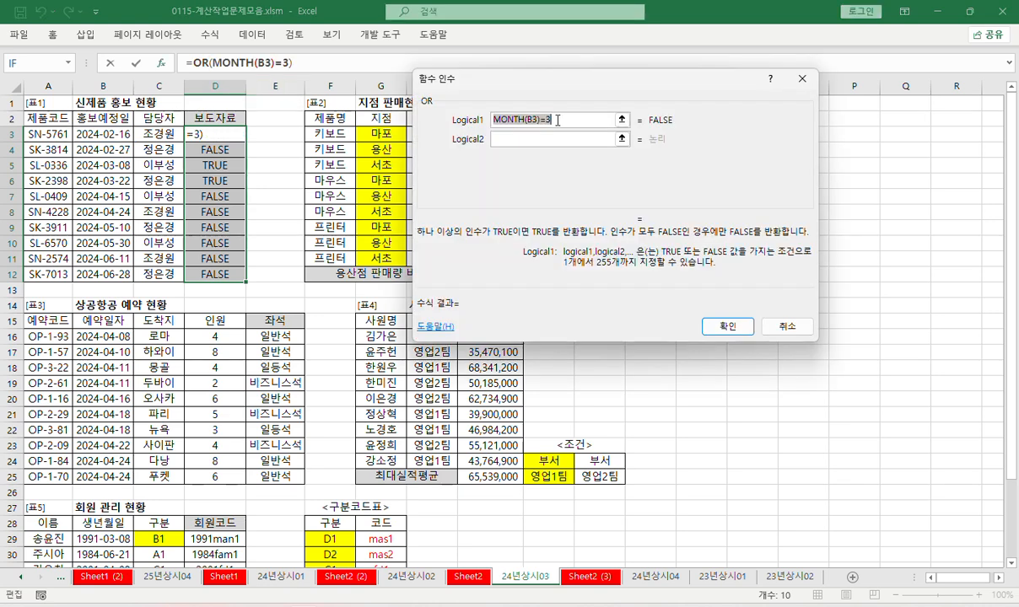
{"action": "left_click", "coordinate": [583, 139]}
{"action": "key", "text": "ctrl+v"}
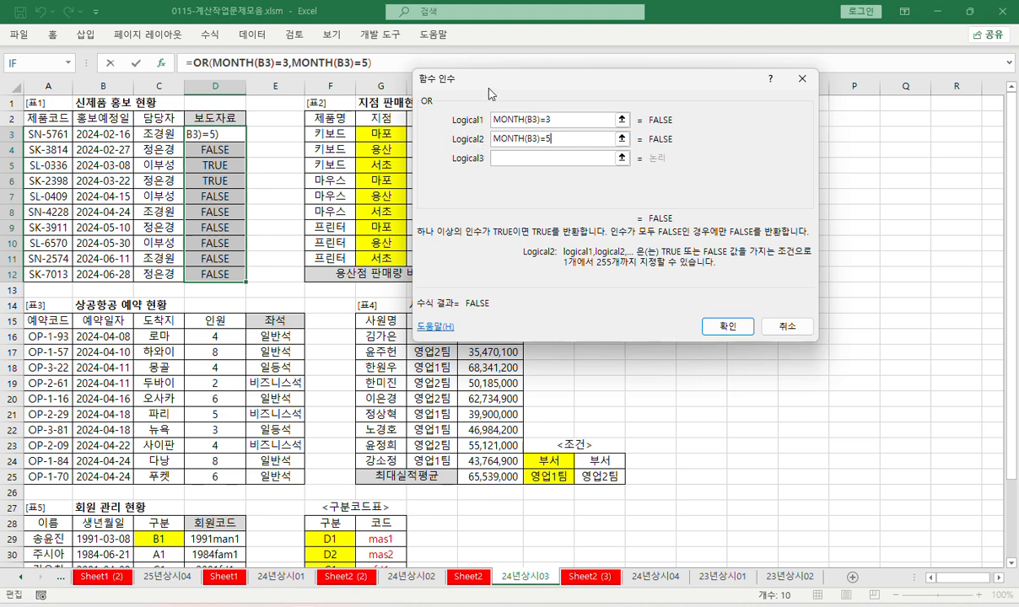
{"action": "left_click_drag", "start_coordinate": [461, 83], "coordinate": [314, 88]}
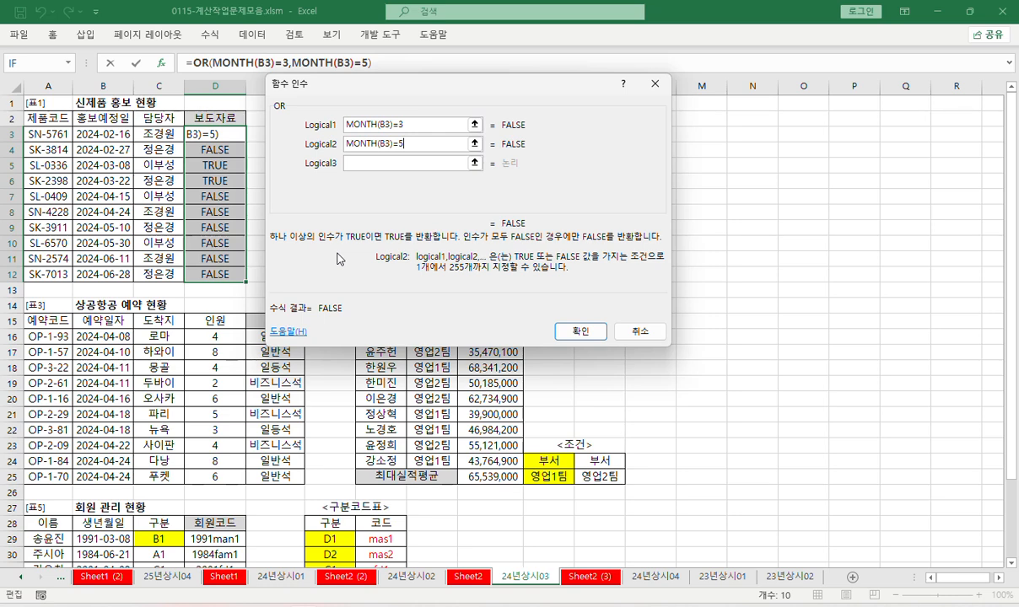
{"action": "key", "text": "Return"}
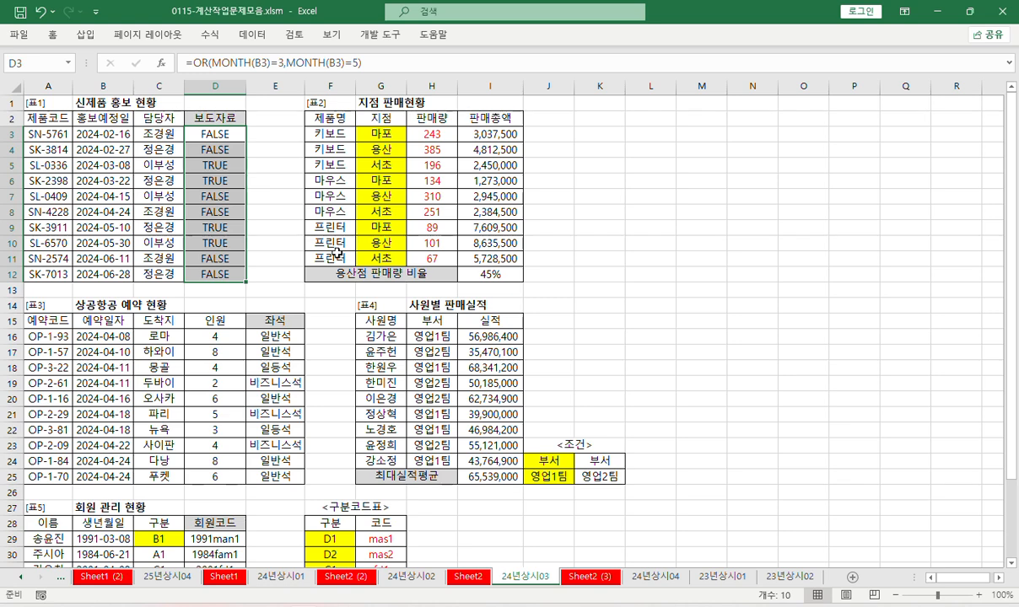
- Nest the OR test in an IF returning "발송" when true and "" when false, and fill D3:D12
{"action": "left_click", "coordinate": [191, 63]}
{"action": "type", "text": "IF("}
{"action": "key", "text": "ctrl+a"}
{"action": "key", "text": "Tab"}
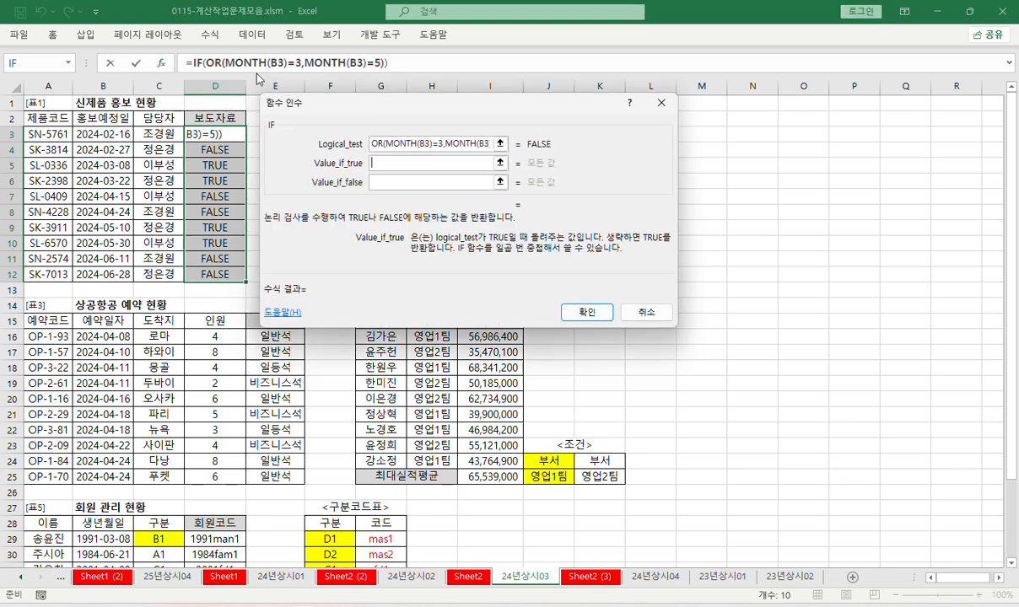
{"action": "type", "text": "발송"}
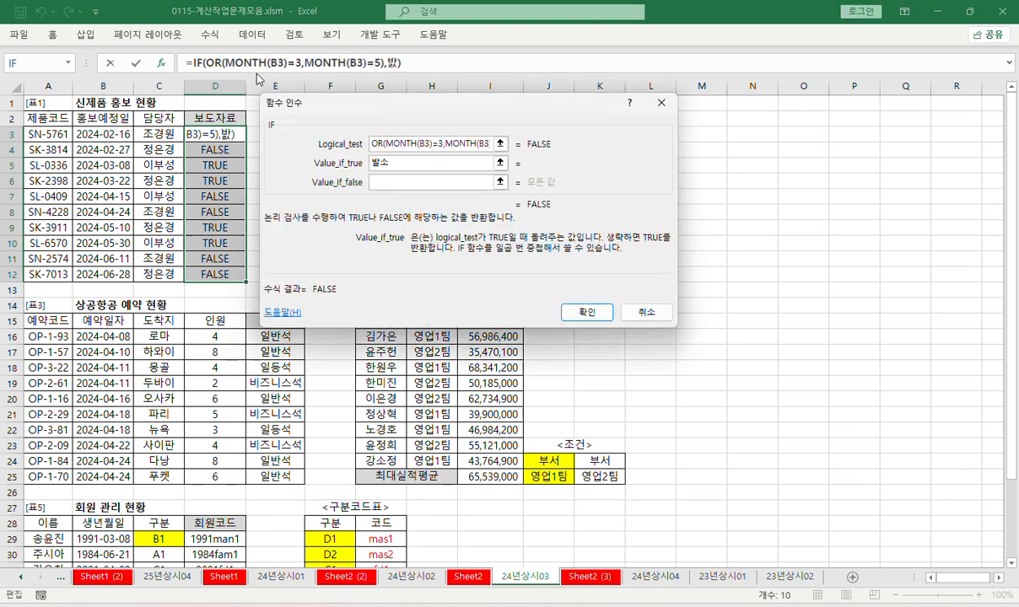
{"action": "key", "text": "Tab"}
{"action": "type", "text": "\"\""}
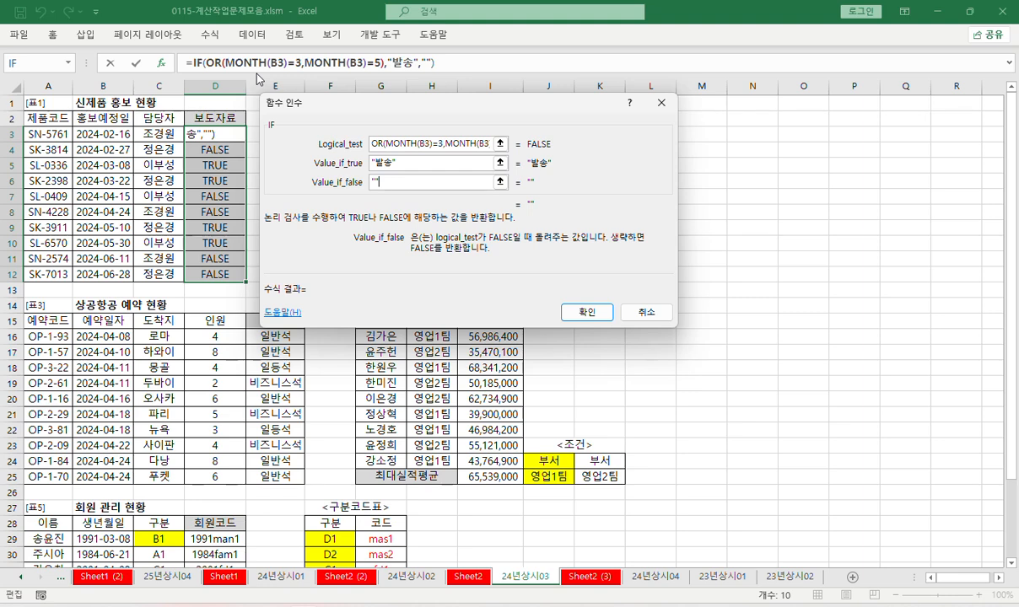
{"action": "left_click", "coordinate": [587, 312]}
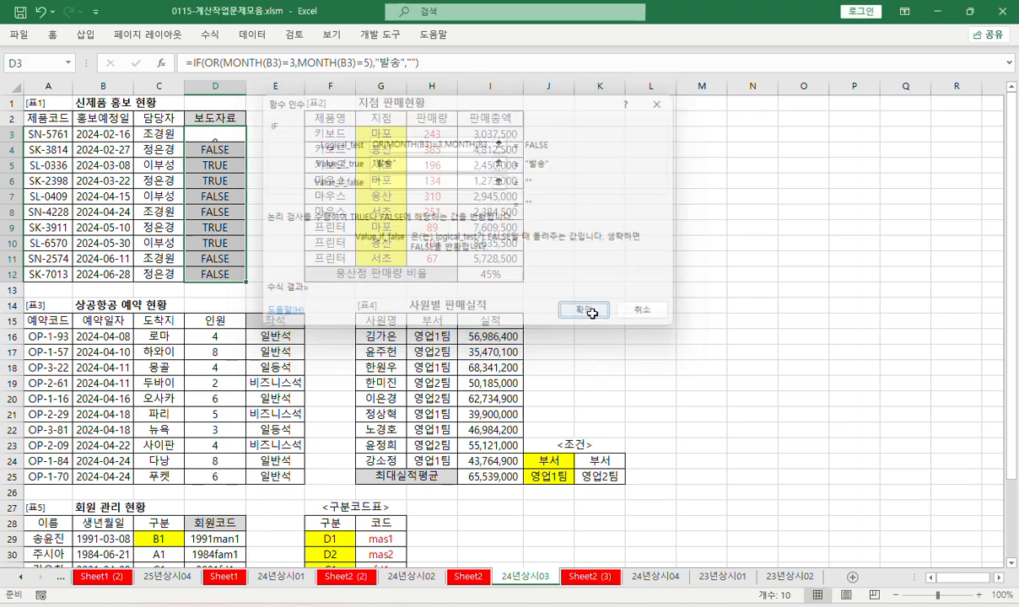
{"action": "key", "text": "ctrl+d"}
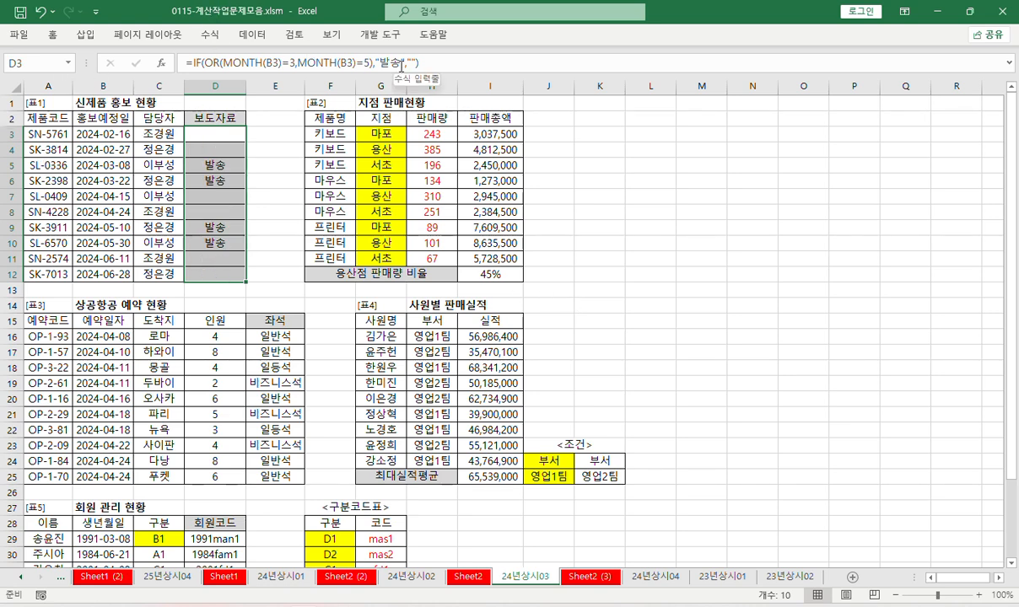
- Copy D3's formula text and paste it into A20, A21 and A22 of Sheet2 (3)
{"action": "left_click", "coordinate": [200, 132]}
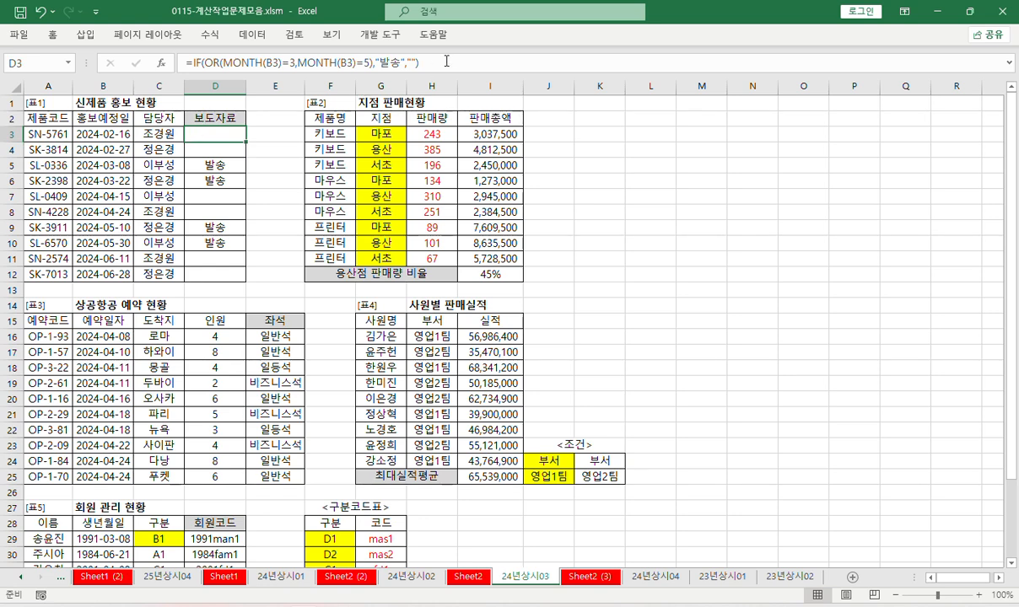
{"action": "left_click_drag", "start_coordinate": [421, 63], "coordinate": [99, 68]}
{"action": "key", "text": "Return"}
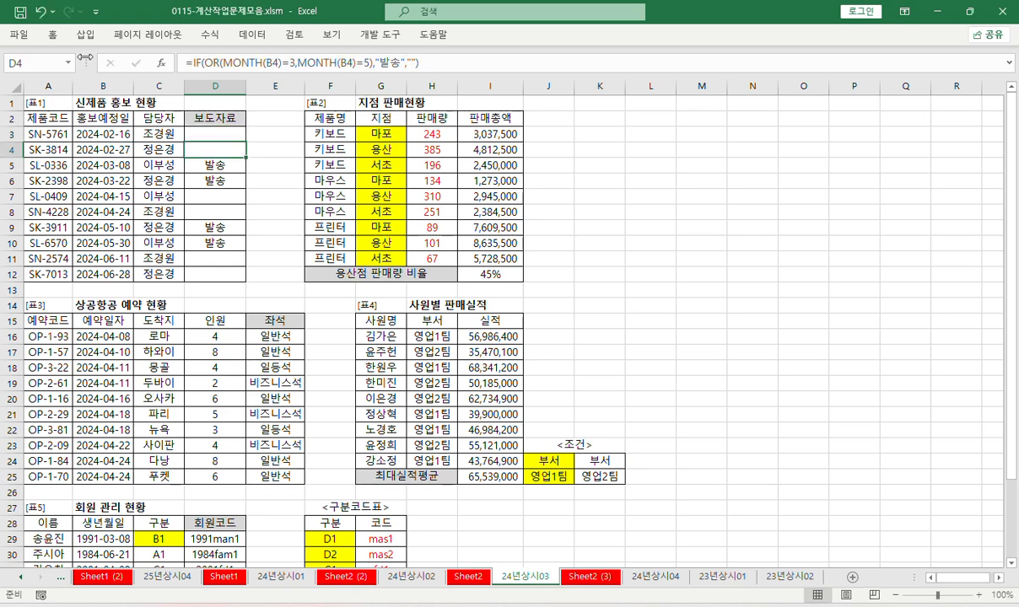
{"action": "left_click", "coordinate": [590, 576]}
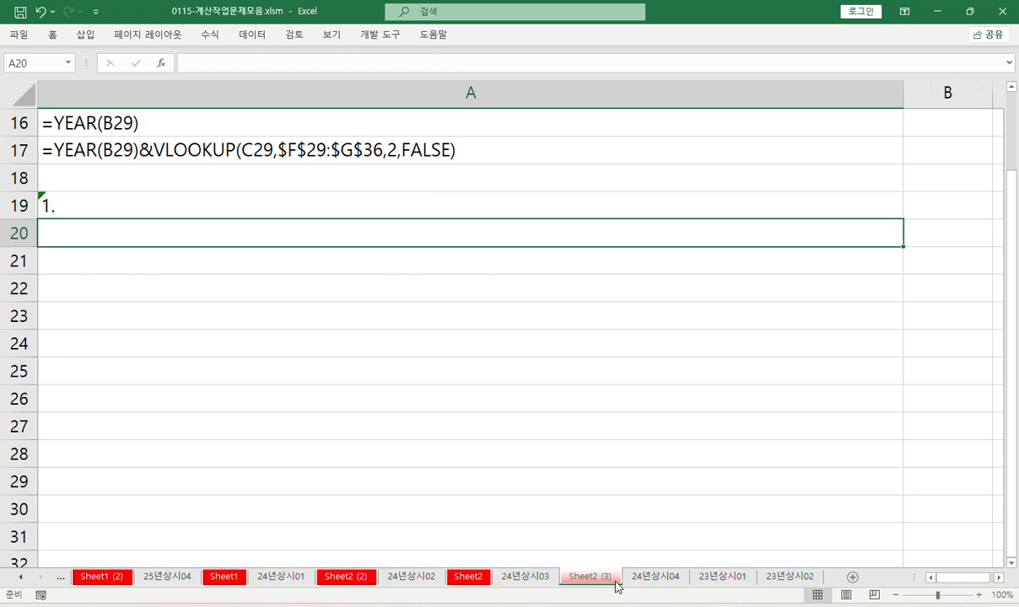
{"action": "key", "text": "ctrl+v"}
{"action": "key", "text": "Return"}
{"action": "key", "text": "ctrl+v"}
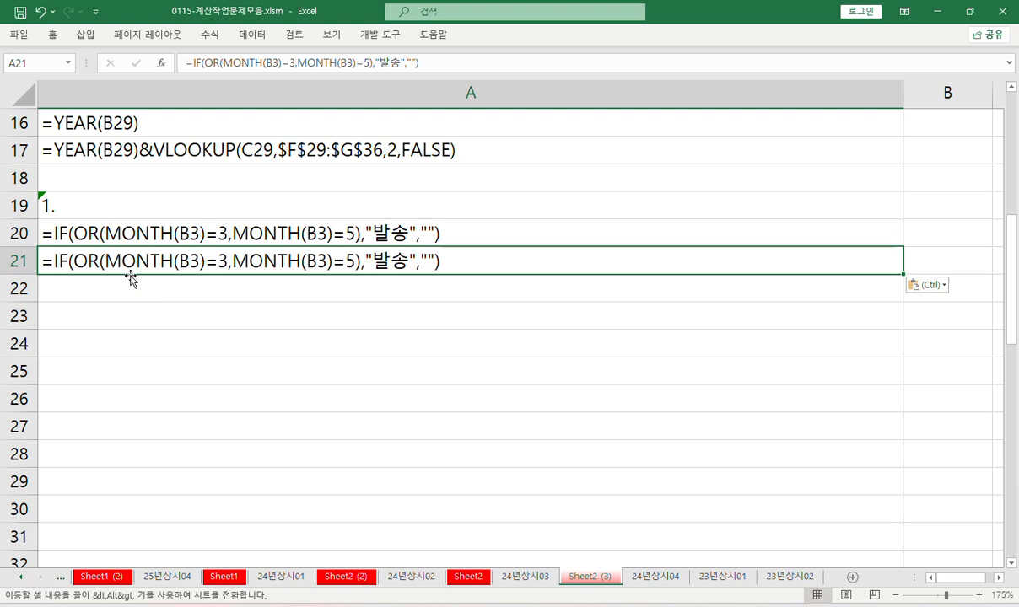
{"action": "key", "text": "Return"}
{"action": "key", "text": "ctrl+v"}
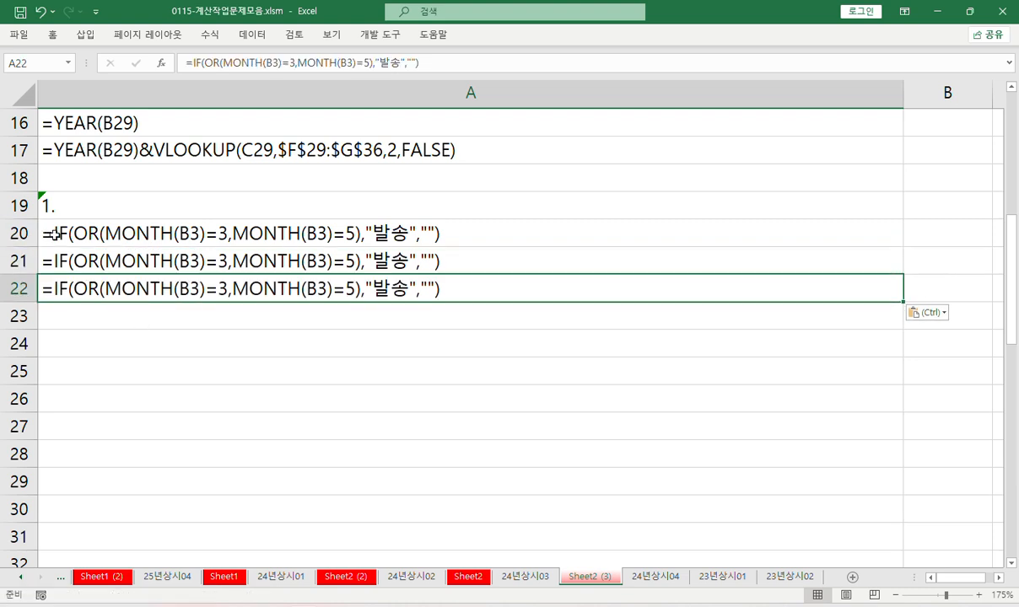
- Trim the formula text in A20 to =MONTH(B3)=3
{"action": "double_click", "coordinate": [55, 235]}
{"action": "left_click_drag", "start_coordinate": [54, 235], "coordinate": [104, 239]}
{"action": "key", "text": "Delete"}
{"action": "left_click_drag", "start_coordinate": [178, 236], "coordinate": [635, 270]}
{"action": "key", "text": "Delete"}
{"action": "key", "text": "Return"}
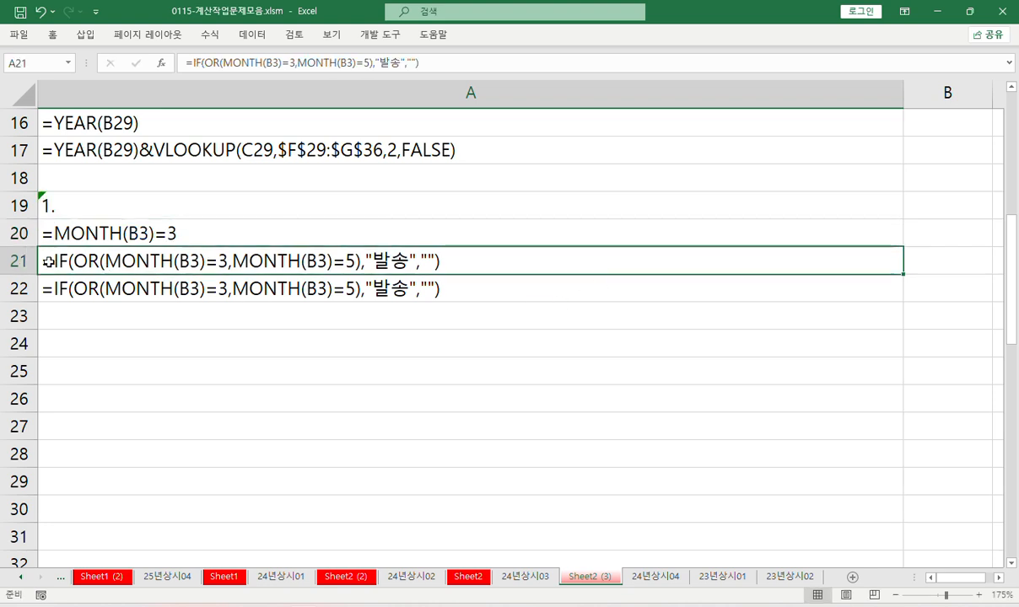
- Trim the formula text in A21 to =OR(MONTH(B3)=3,MONTH(B3)=5)
{"action": "double_click", "coordinate": [48, 263]}
{"action": "left_click_drag", "start_coordinate": [54, 260], "coordinate": [74, 260]}
{"action": "key", "text": "Delete"}
{"action": "left_click_drag", "start_coordinate": [342, 261], "coordinate": [540, 291]}
{"action": "key", "text": "Delete"}
{"action": "key", "text": "Return"}
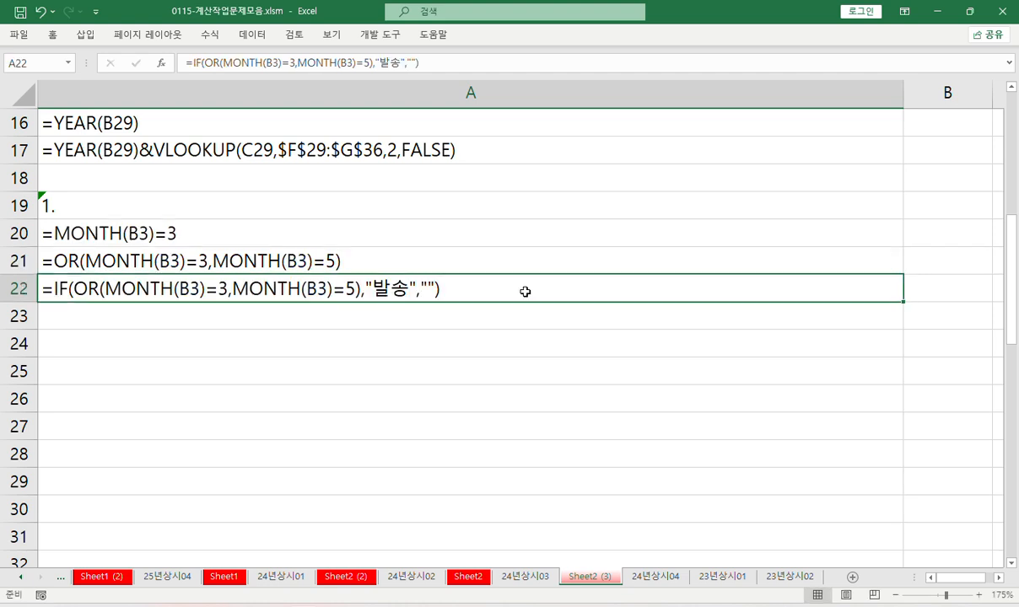